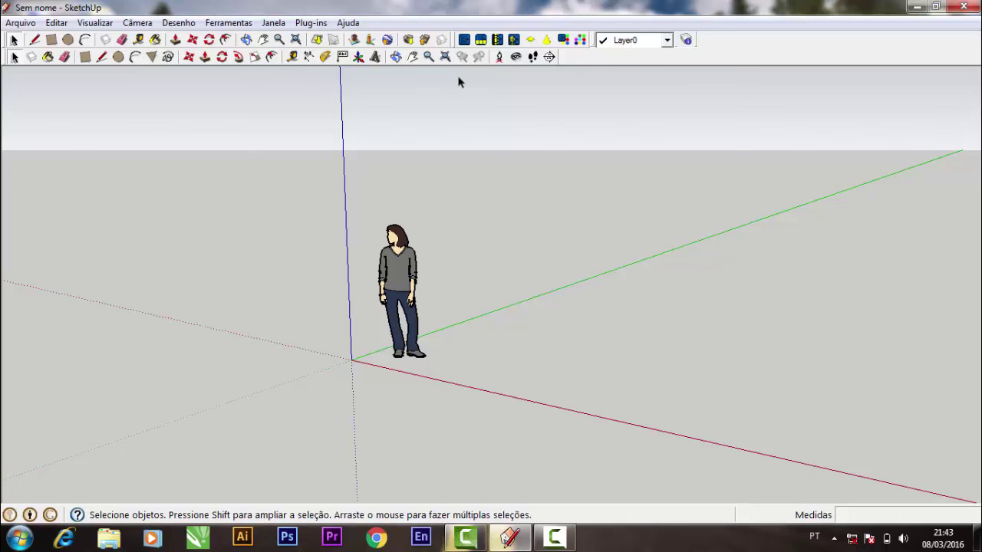
Delete the default person figure and zoom extents so only the axes remain
left_click(396, 278)
key("Delete")
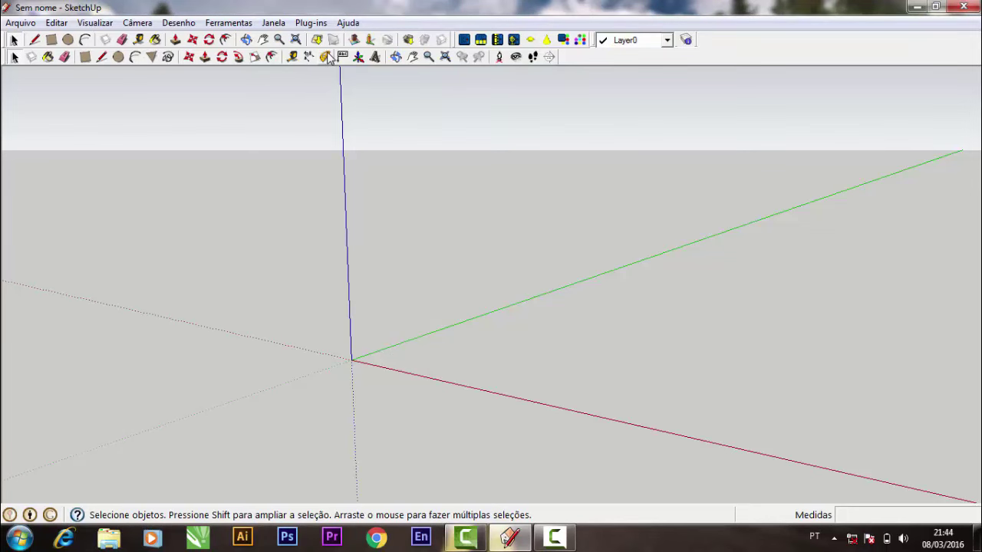
left_click(396, 57)
mouse_move(471, 199)
left_mouse_down()
mouse_move(307, 296)
mouse_move(381, 74)
left_mouse_up()
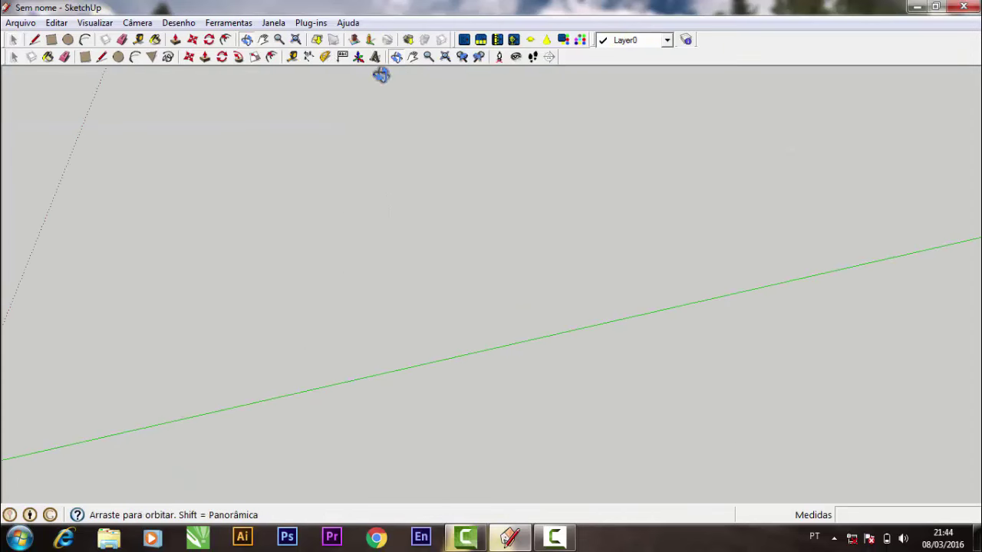
left_click(444, 57)
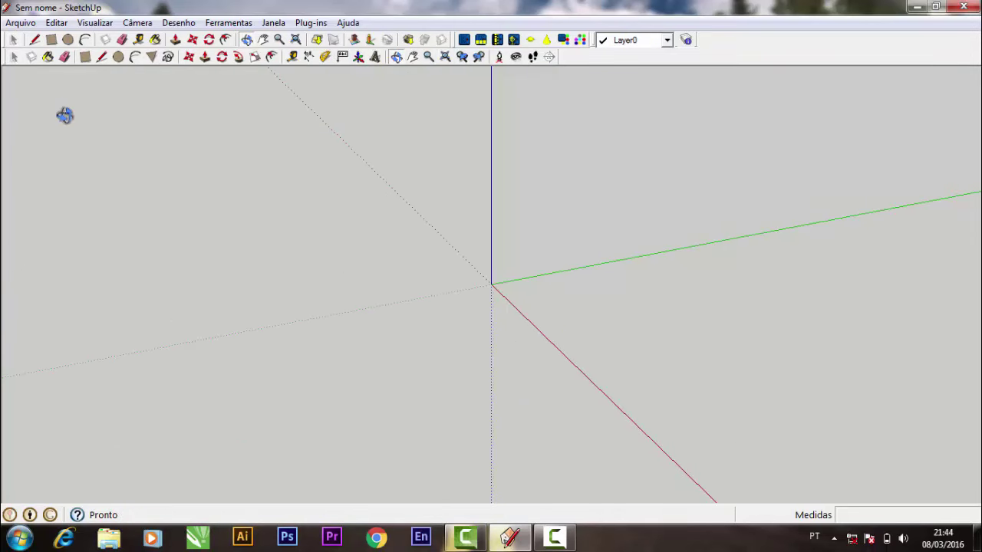
Draw a 5925.5 × 583.1 mm rectangle on the ground starting at the origin
left_click(51, 40)
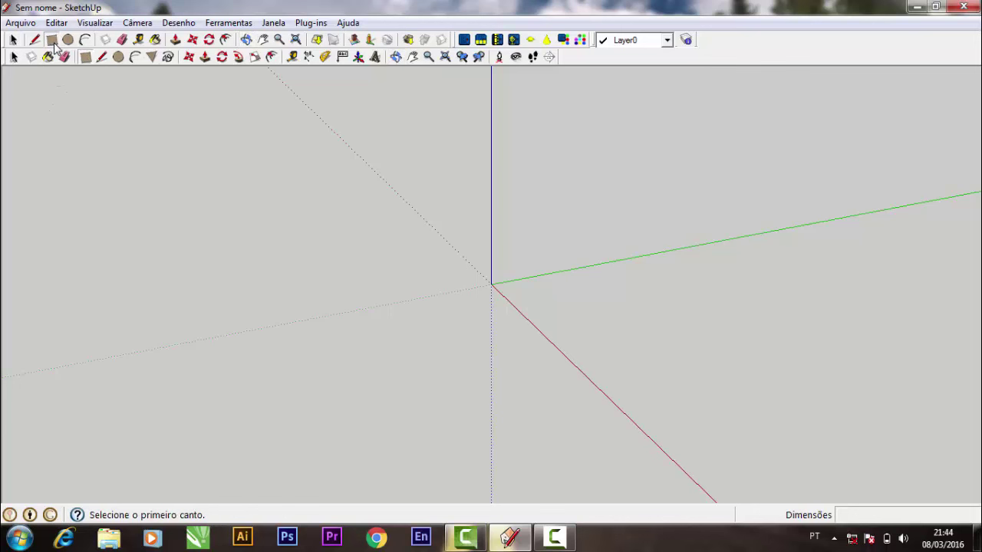
left_click(491, 284)
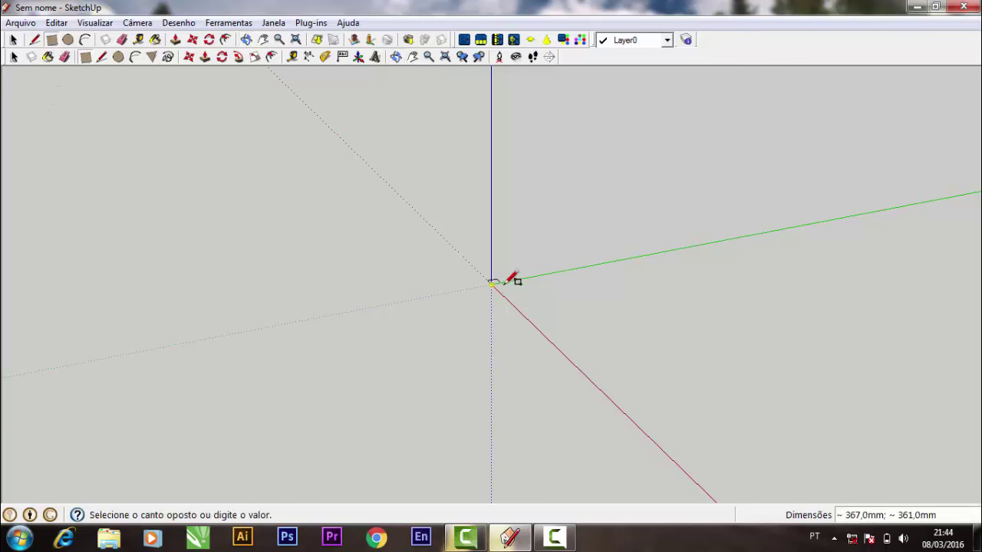
left_click(597, 353)
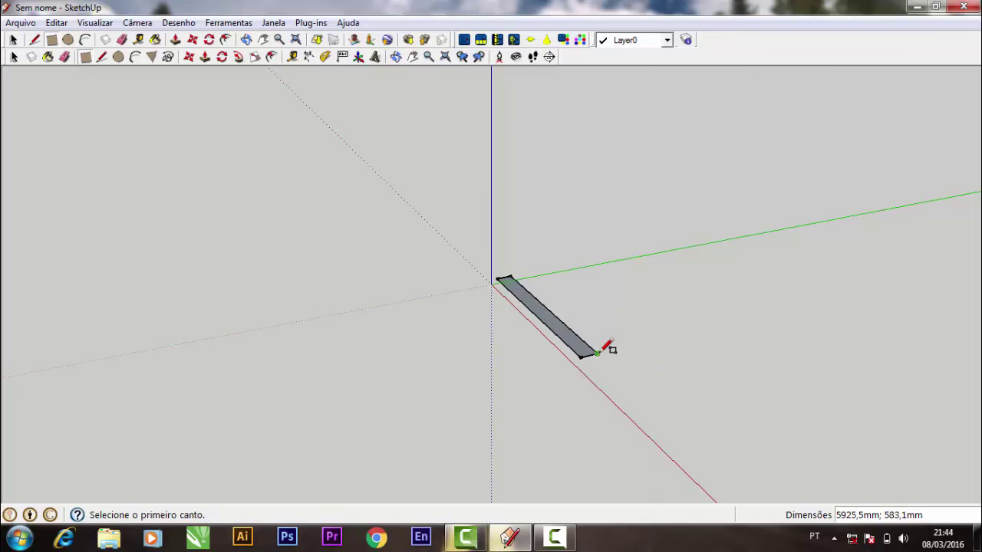
left_click(445, 56)
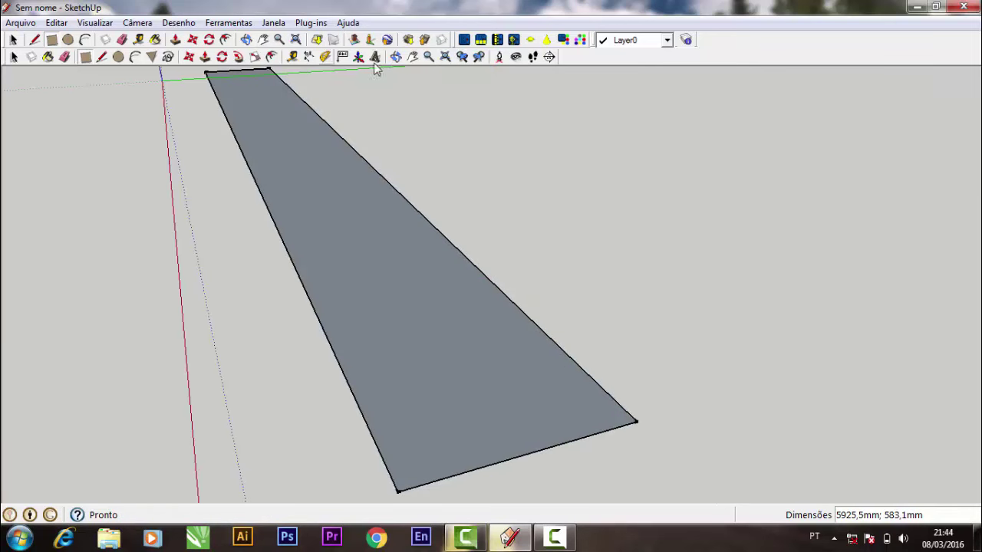
left_click(396, 56)
mouse_move(433, 116)
left_mouse_down()
mouse_move(346, 156)
mouse_move(321, 154)
left_mouse_up()
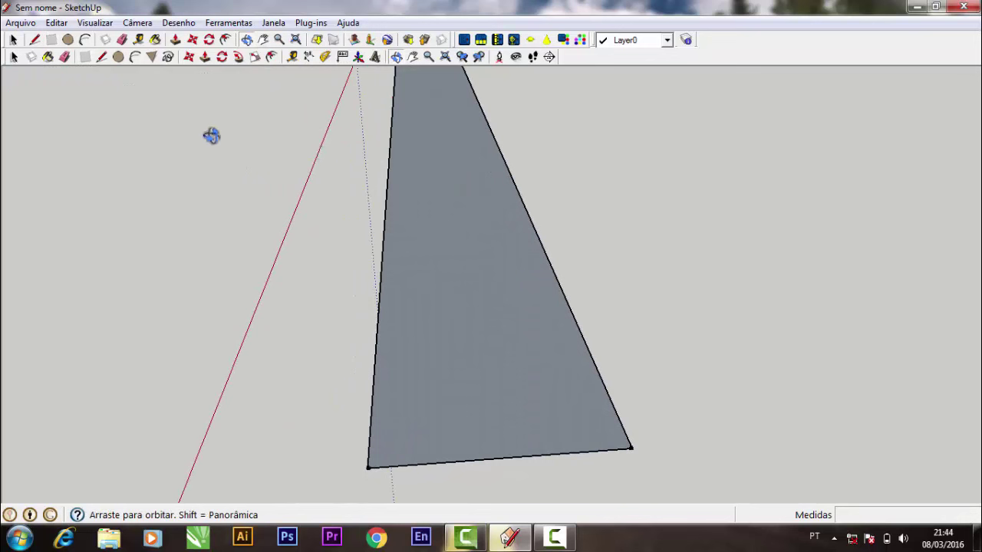
left_click(101, 59)
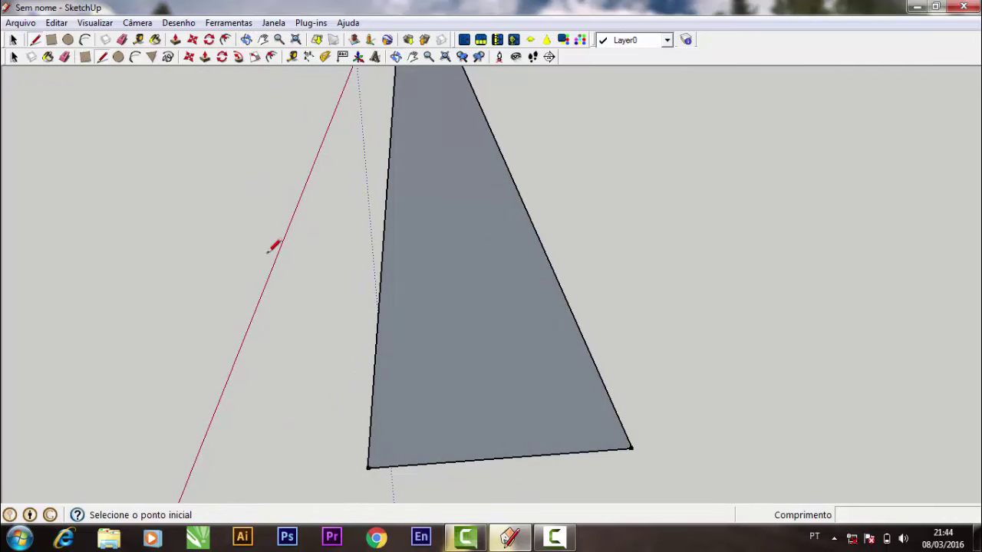
Draw a 15 mm line and a 450 mm line from the face's corner
left_click(368, 466)
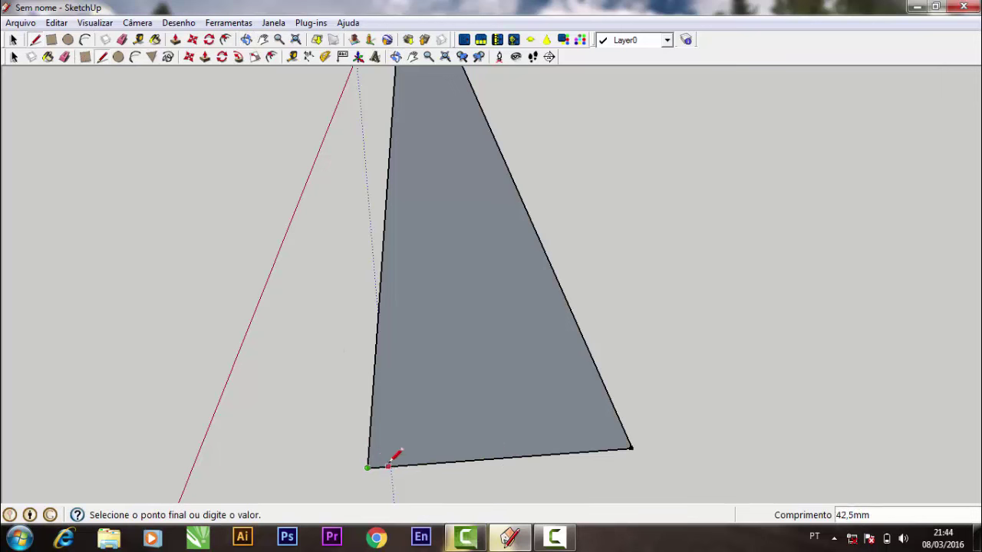
type("15")
key("Return")
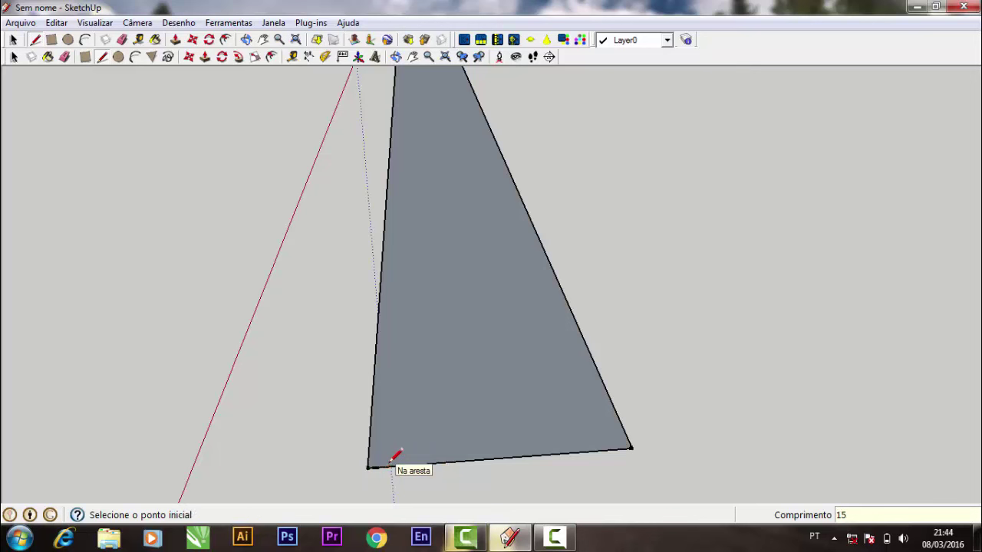
left_click(387, 465)
type("45")
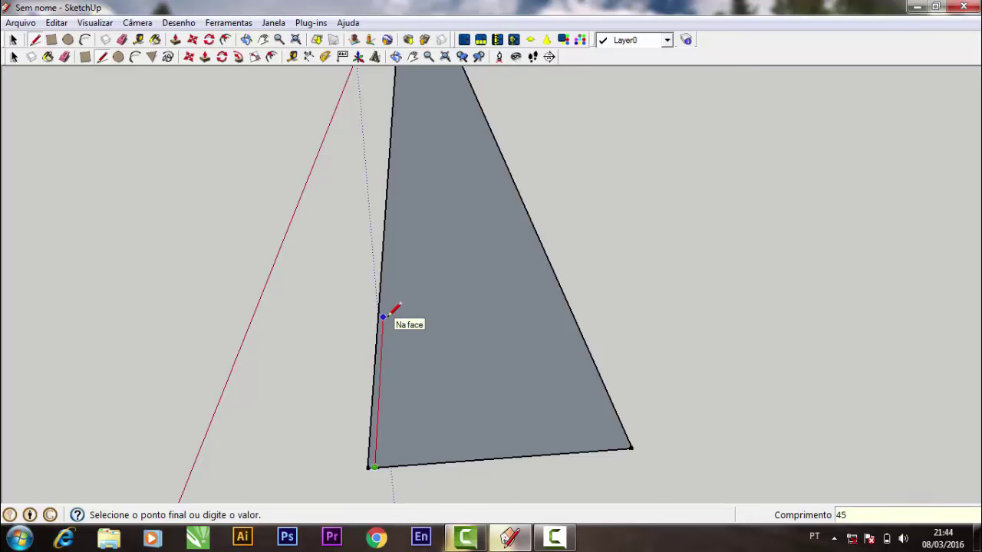
type("0")
key("Return")
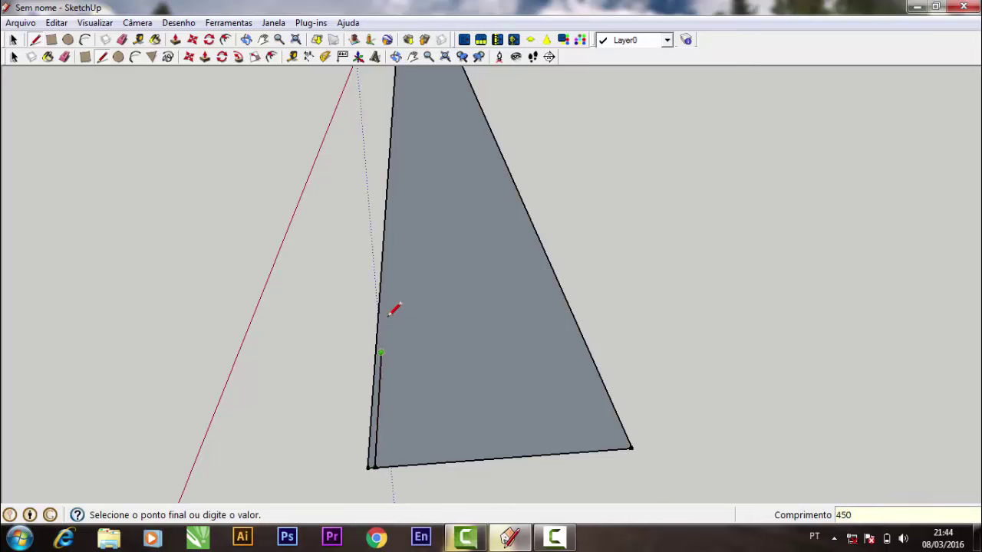
key("Escape")
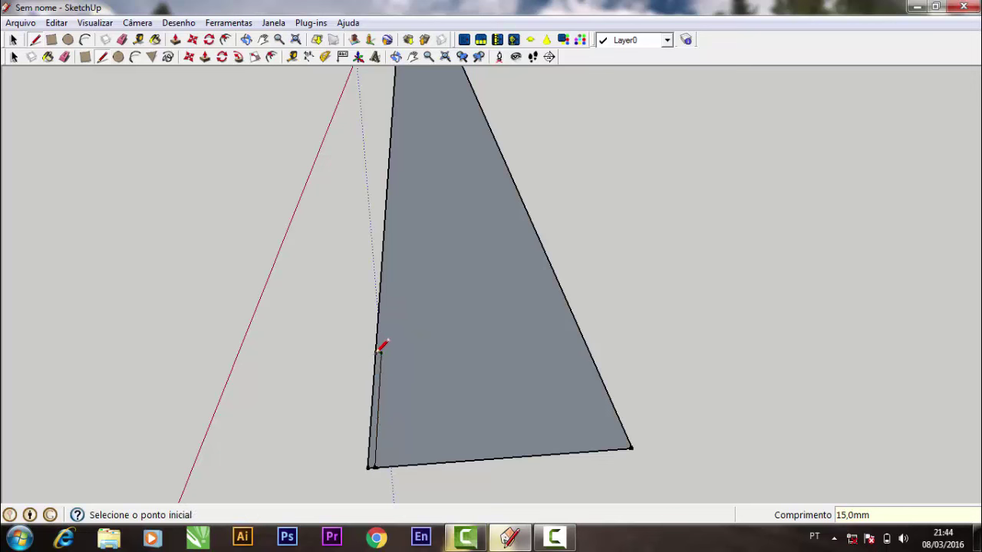
Erase the rest of the face and edges, keeping only the 15 × 450 mm strip
left_click(122, 40)
left_click_drag(408, 165, 393, 163)
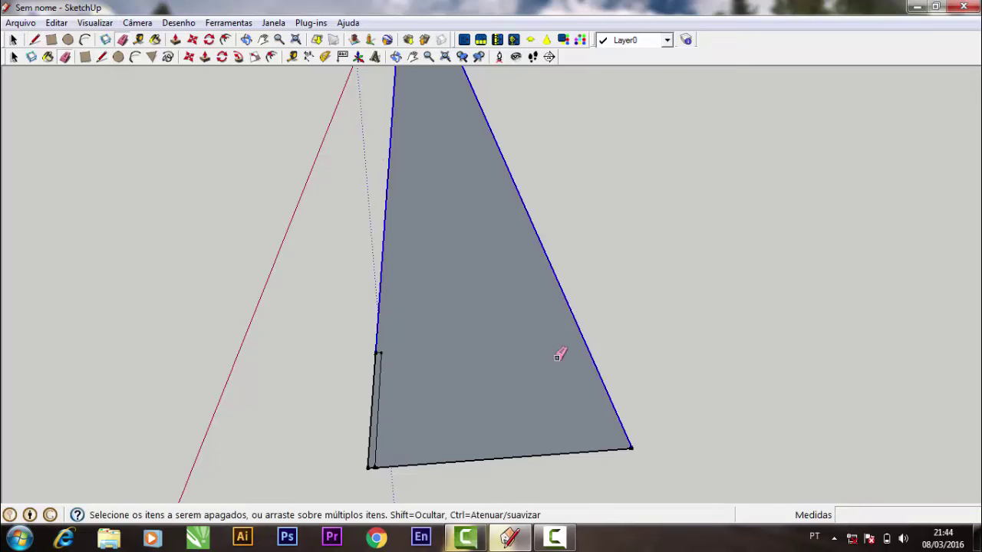
left_click_drag(558, 356, 552, 476)
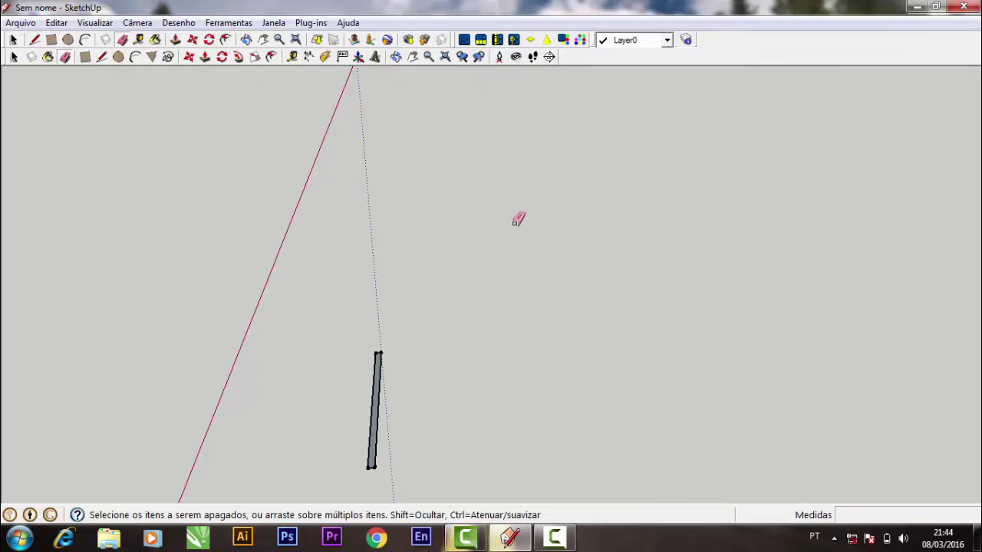
left_click(444, 58)
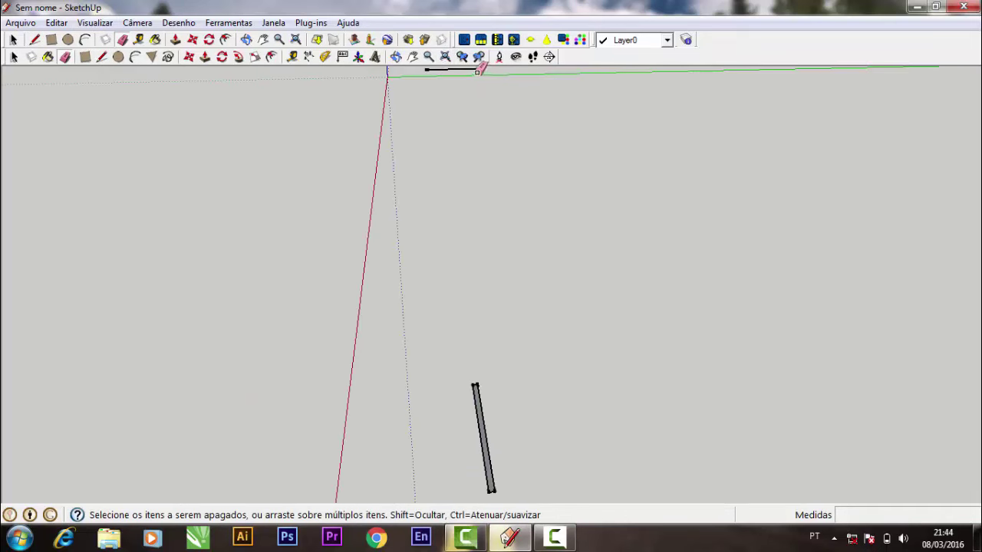
left_click(445, 57)
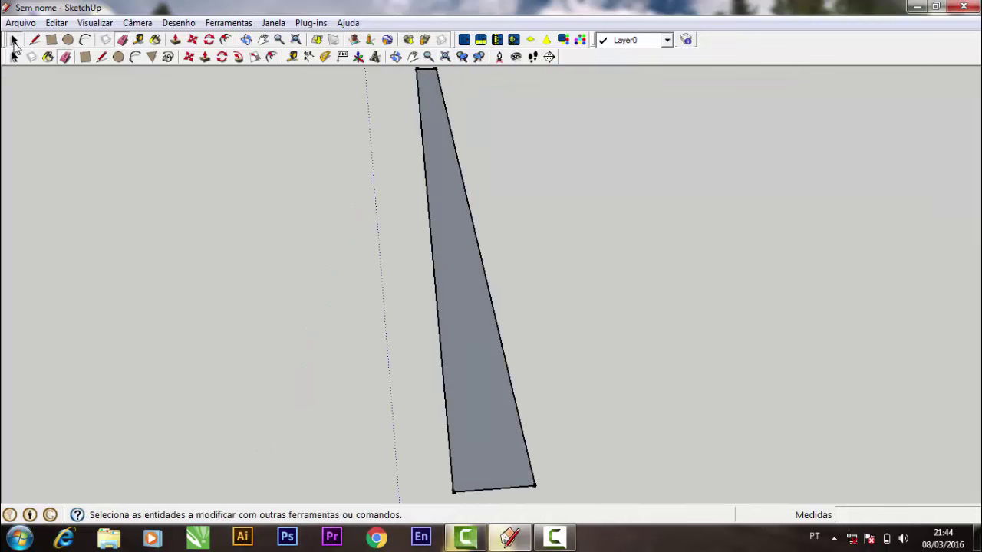
Make the remaining strip face into a group with Criar grupo
left_click(13, 39)
left_click(463, 248)
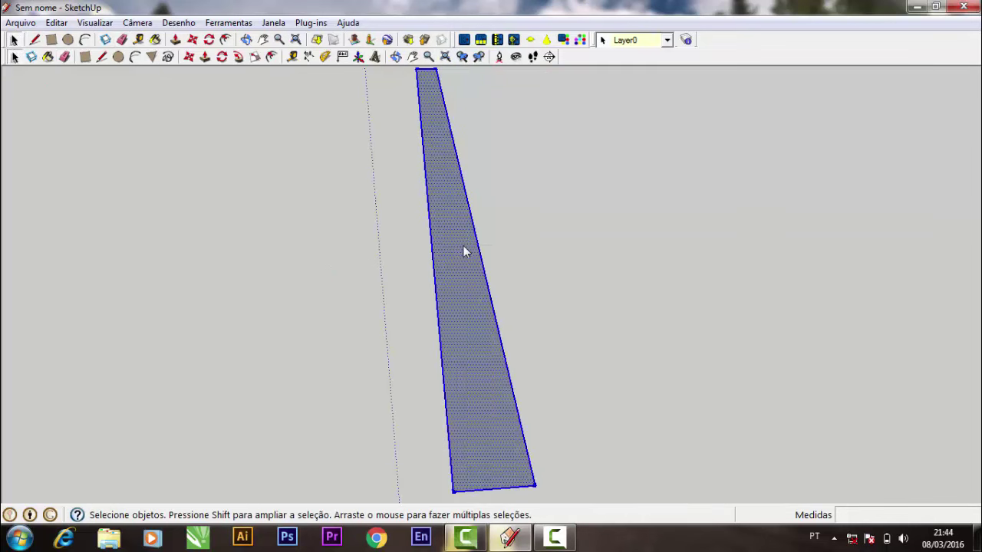
right_click(464, 251)
left_click(546, 376)
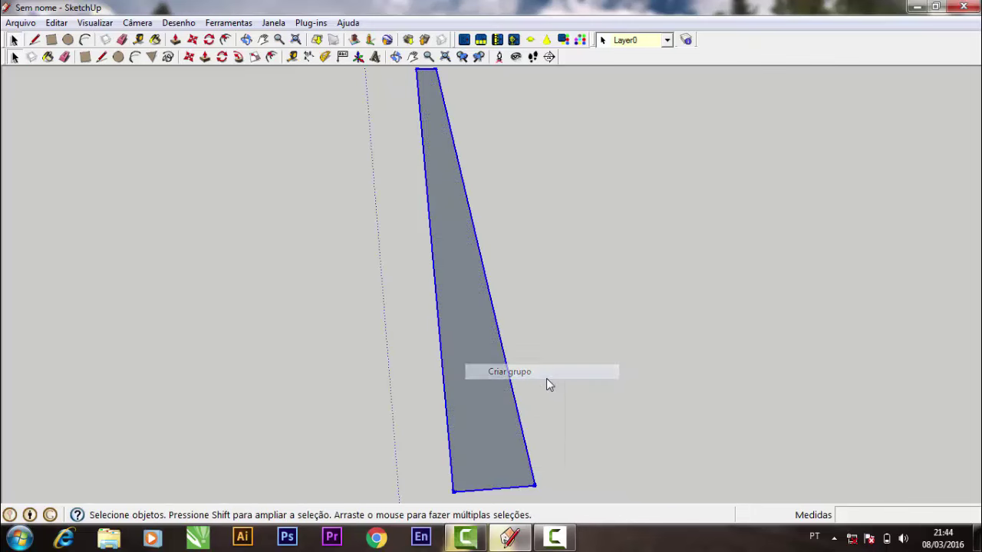
left_click(544, 376)
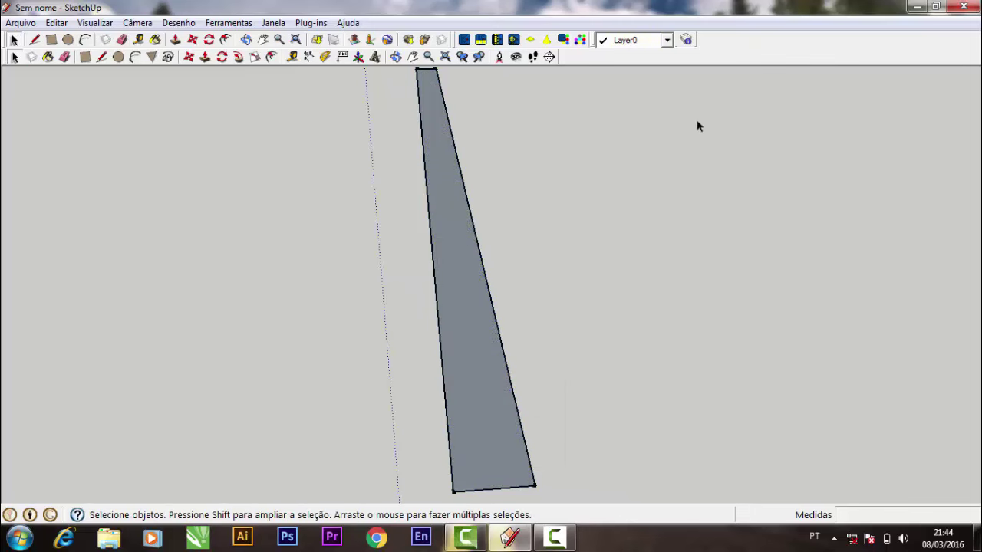
left_click(449, 203)
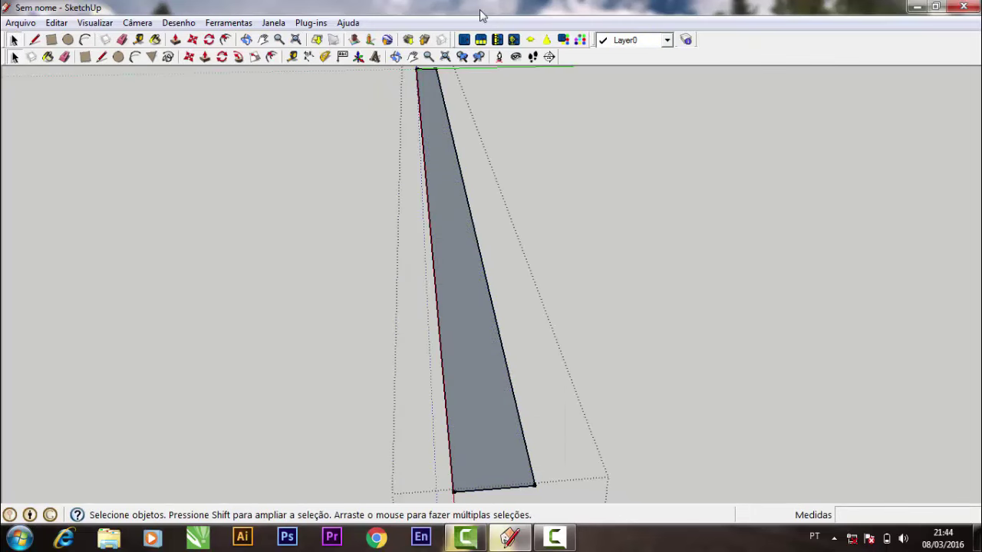
Push/Pull the grouped strip up 2100 mm into a tall side panel
left_click(205, 57)
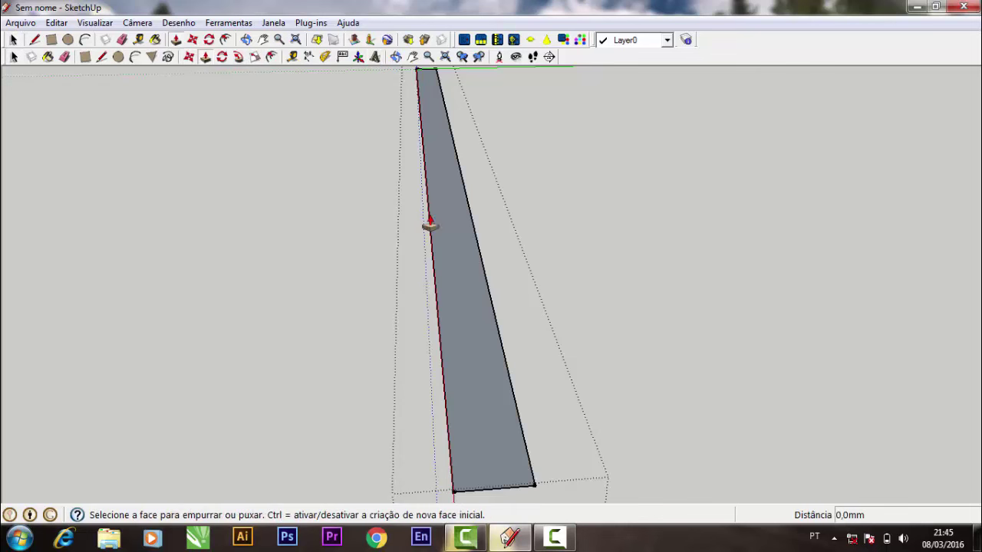
left_click(468, 257)
type("2100")
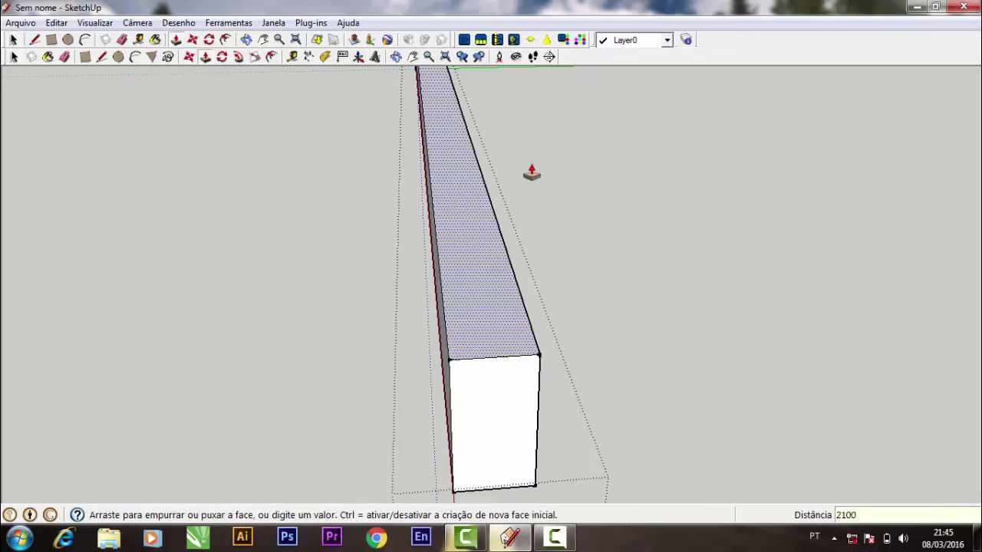
key("Return")
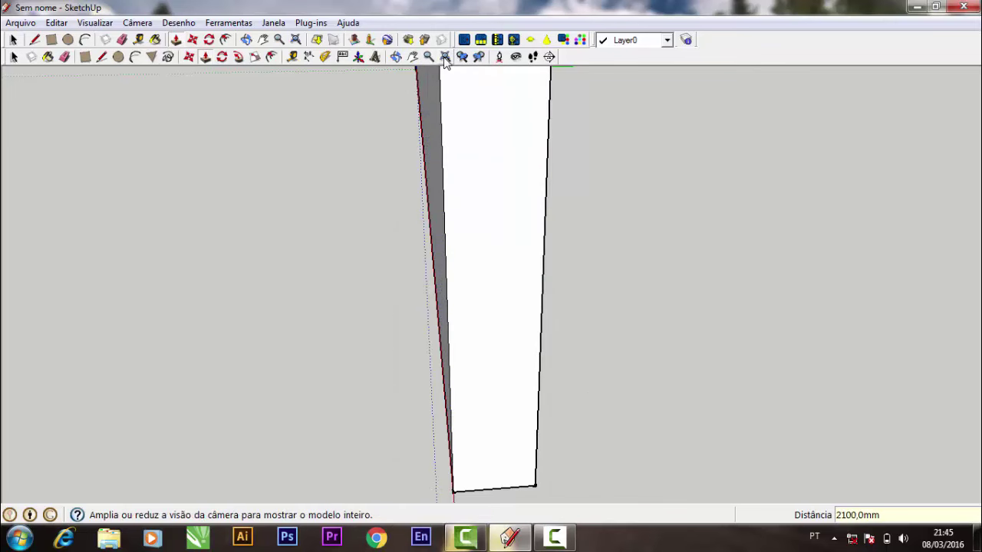
left_click(444, 58)
left_click(396, 56)
mouse_move(722, 268)
left_mouse_down()
mouse_move(460, 197)
mouse_move(397, 205)
mouse_move(583, 204)
mouse_move(410, 214)
mouse_move(492, 211)
mouse_move(487, 254)
mouse_move(300, 320)
left_mouse_up()
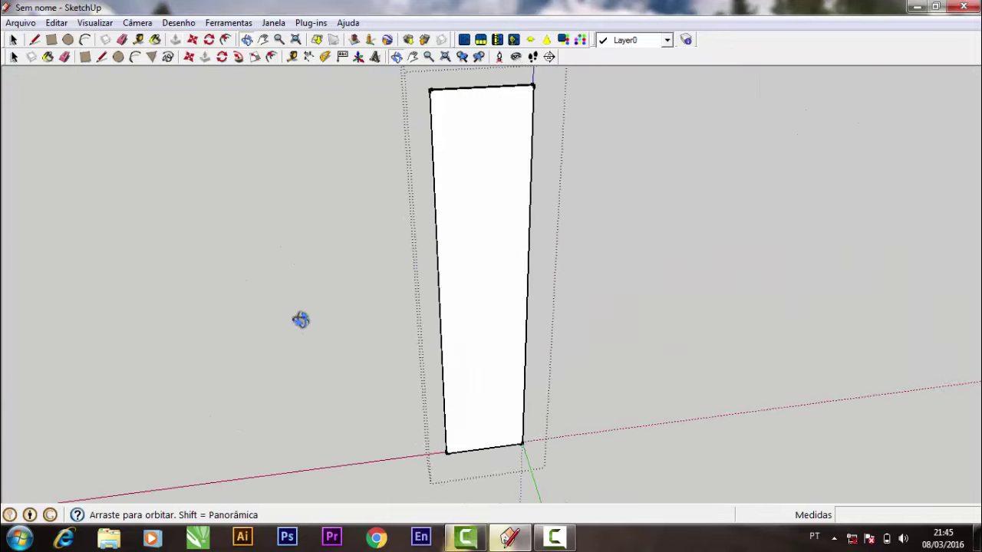
Place a Tape Measure guide 30 mm below the tall panel's top edge
left_click(413, 56)
left_click(429, 57)
left_click_drag(581, 118, 473, 69)
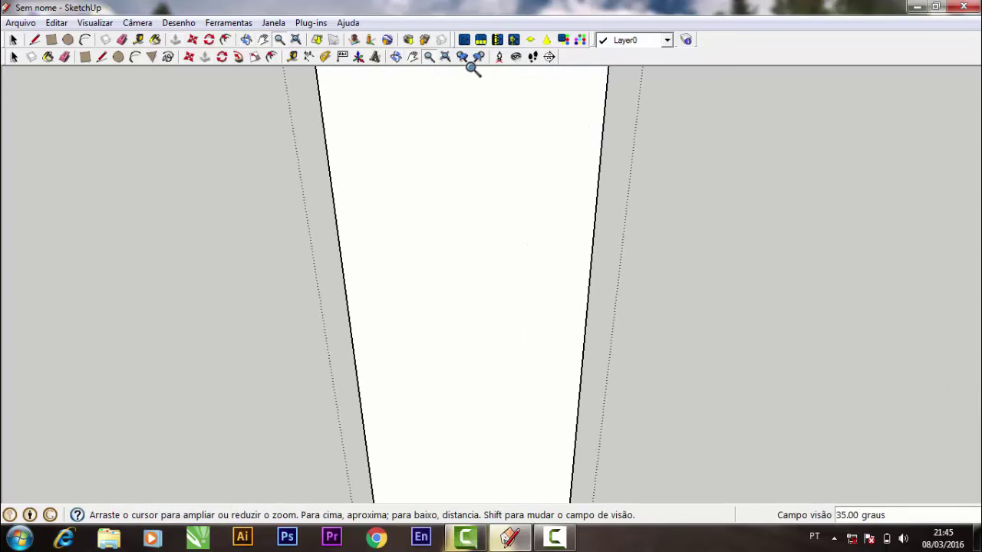
left_click(413, 56)
mouse_move(543, 238)
left_mouse_down()
mouse_move(535, 355)
mouse_move(585, 334)
mouse_move(569, 439)
left_mouse_up()
left_click(396, 56)
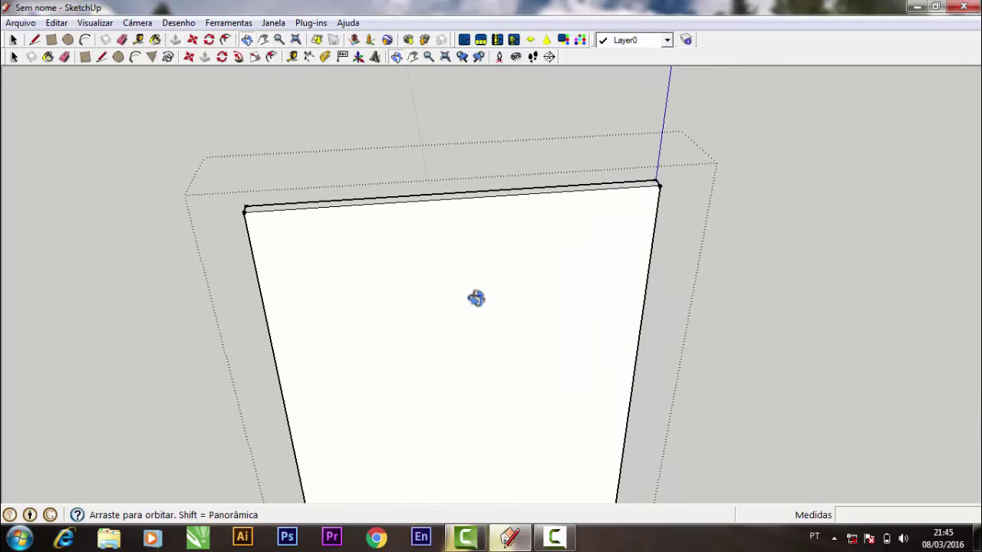
left_click_drag(473, 296, 440, 164)
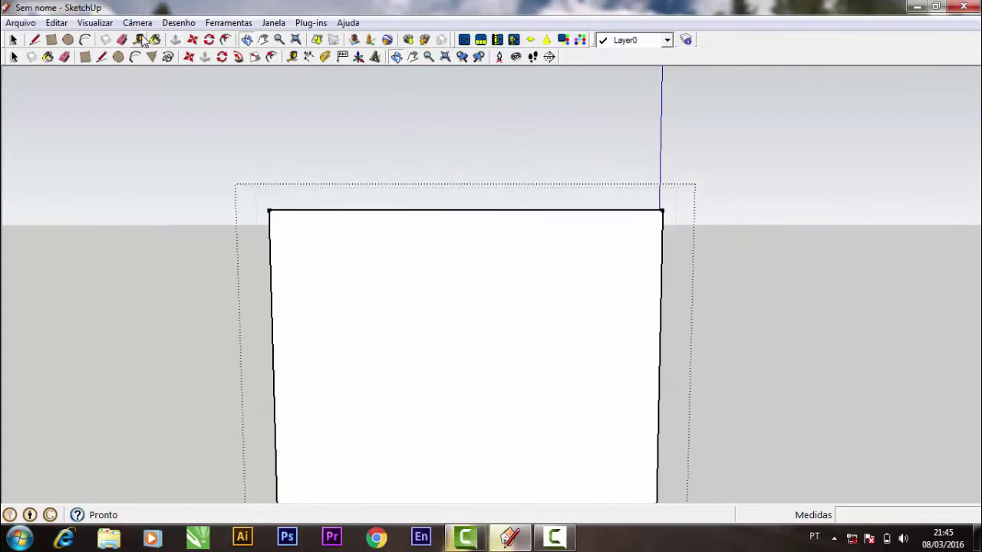
left_click(140, 40)
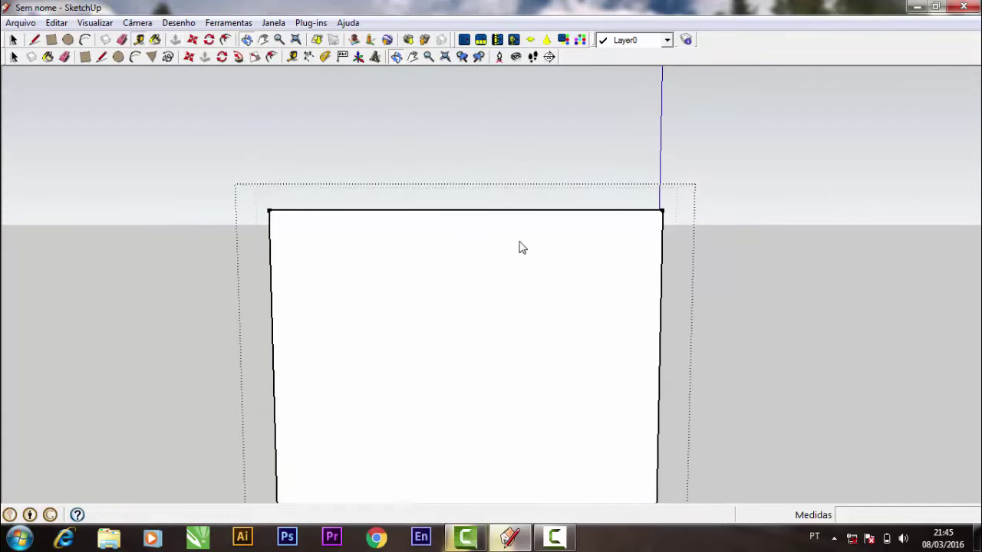
left_click(466, 209)
type("30")
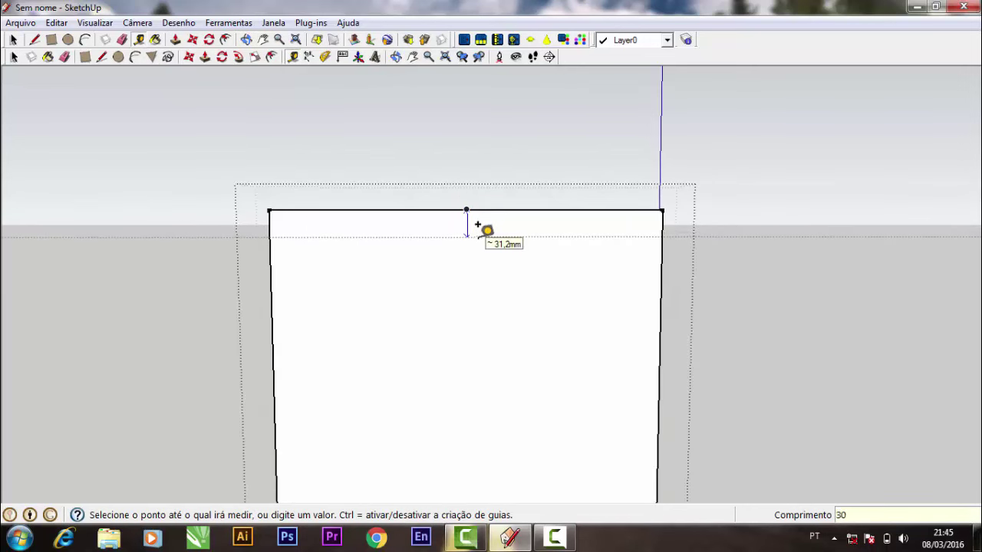
key("Return")
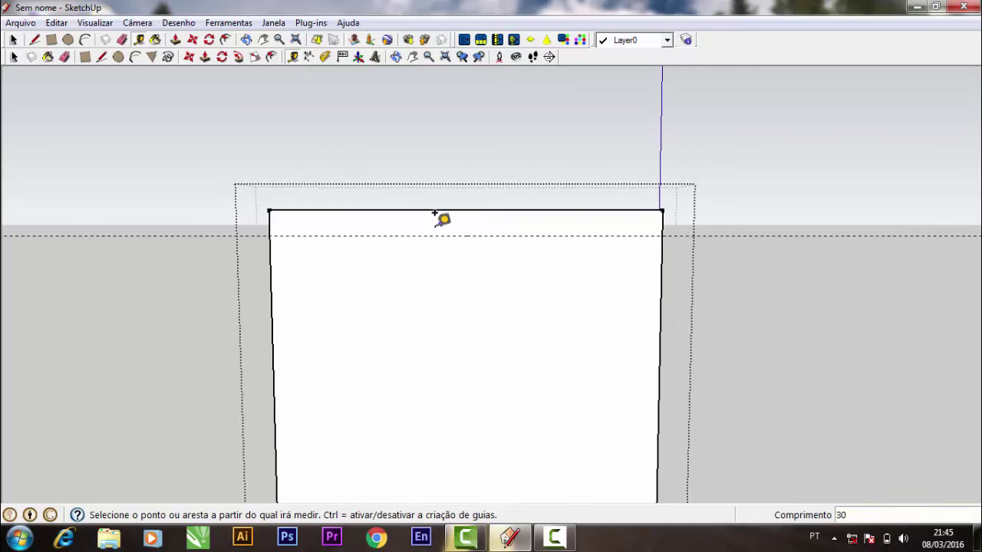
left_click(467, 236)
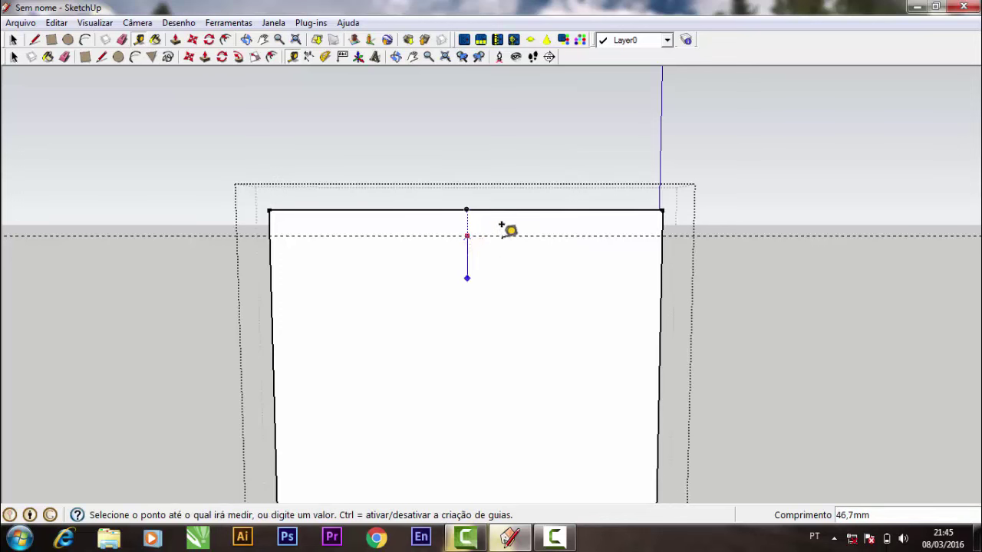
left_click(467, 421)
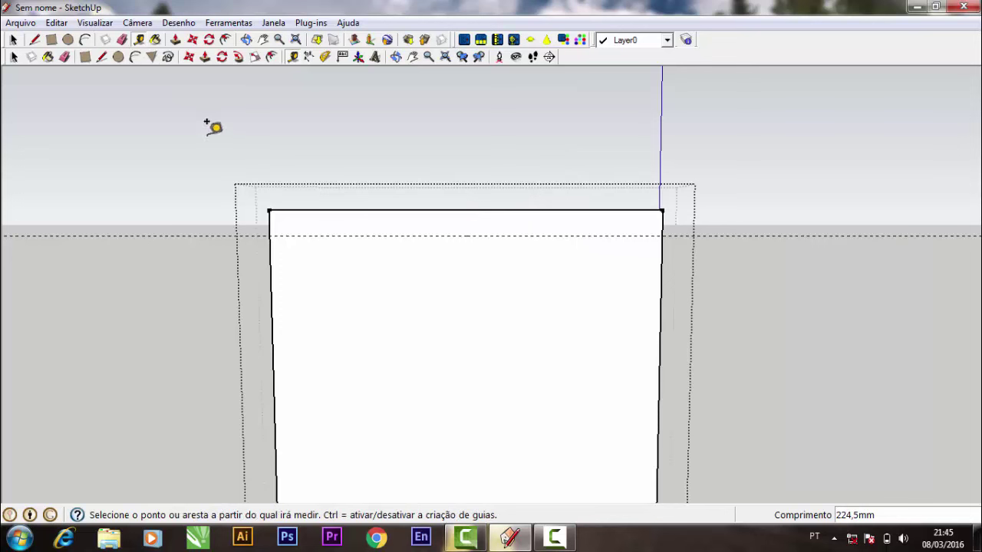
Draw two 450 mm lines across the panel's top, one on the guide and one 15 mm lower
left_click(99, 59)
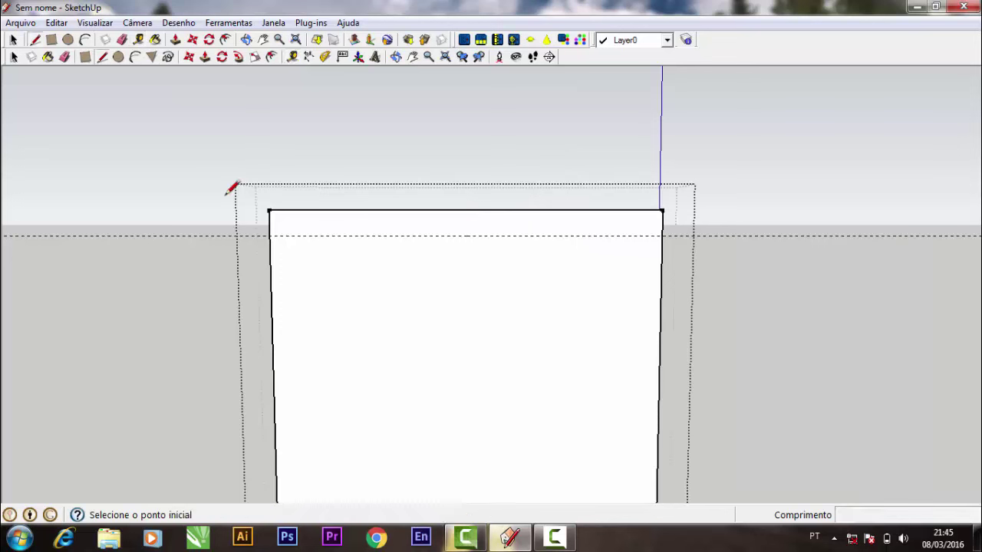
left_click(269, 235)
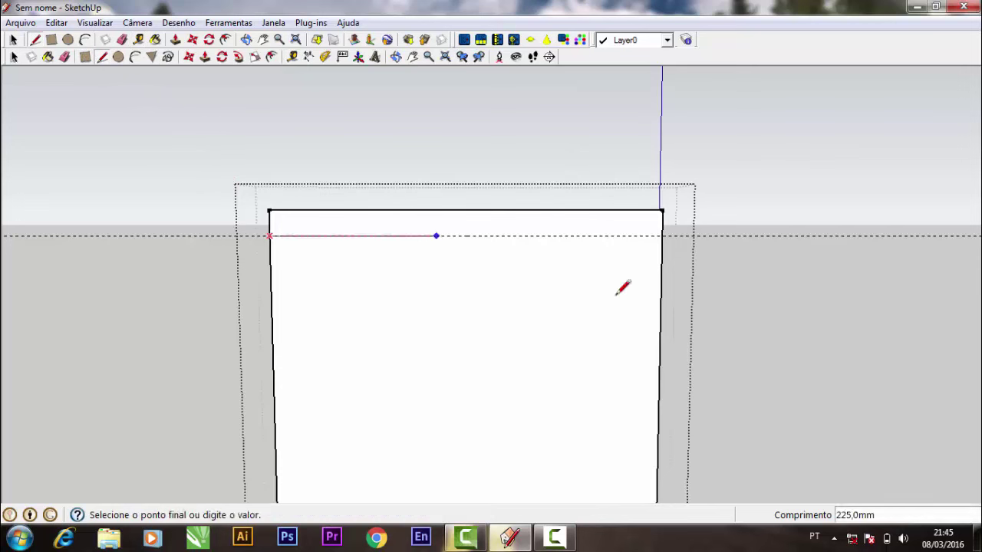
left_click(661, 235)
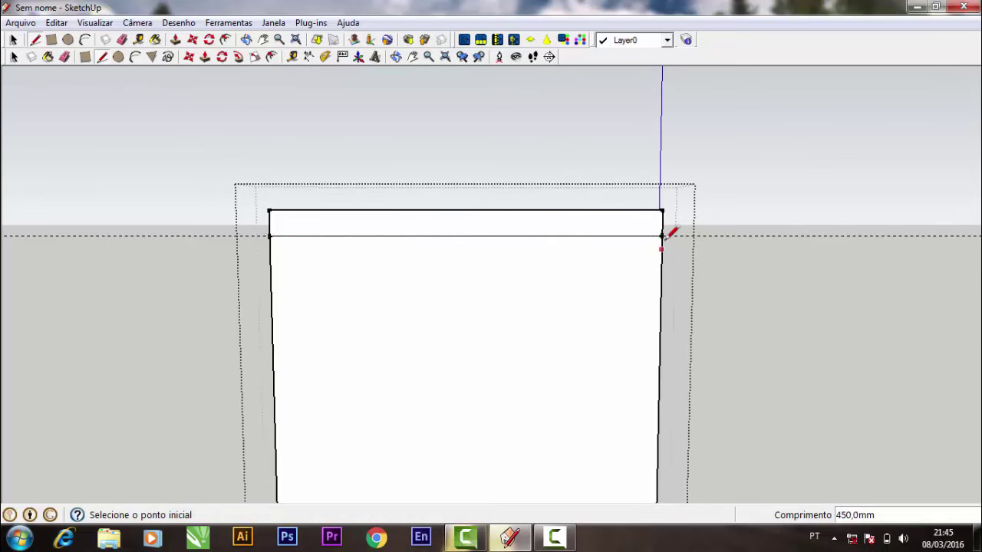
left_click(663, 235)
type("15")
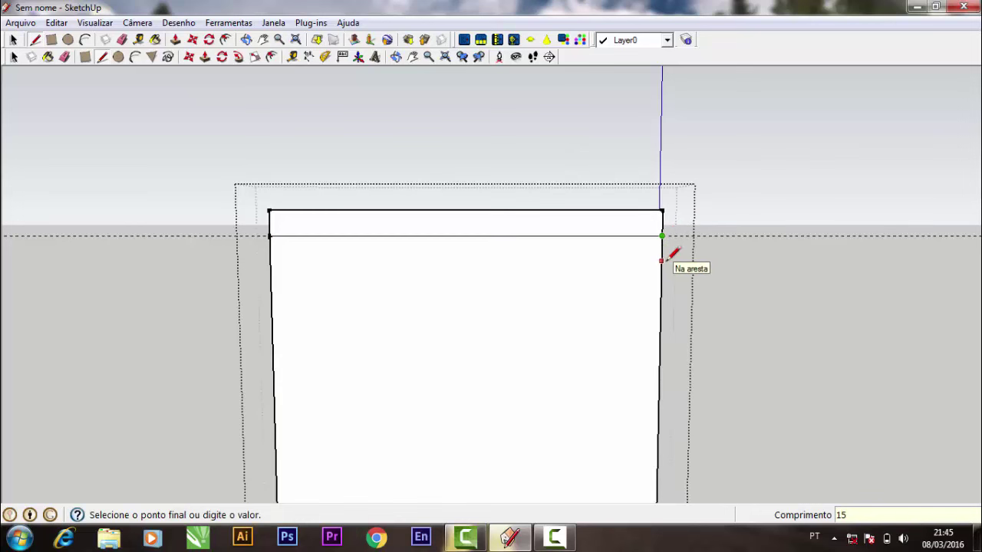
left_click(661, 261)
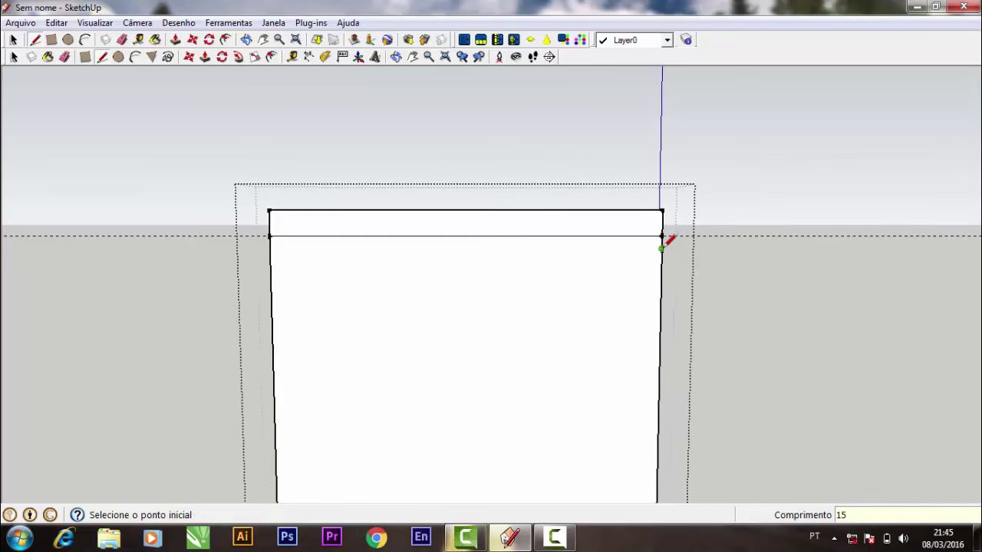
left_click(661, 249)
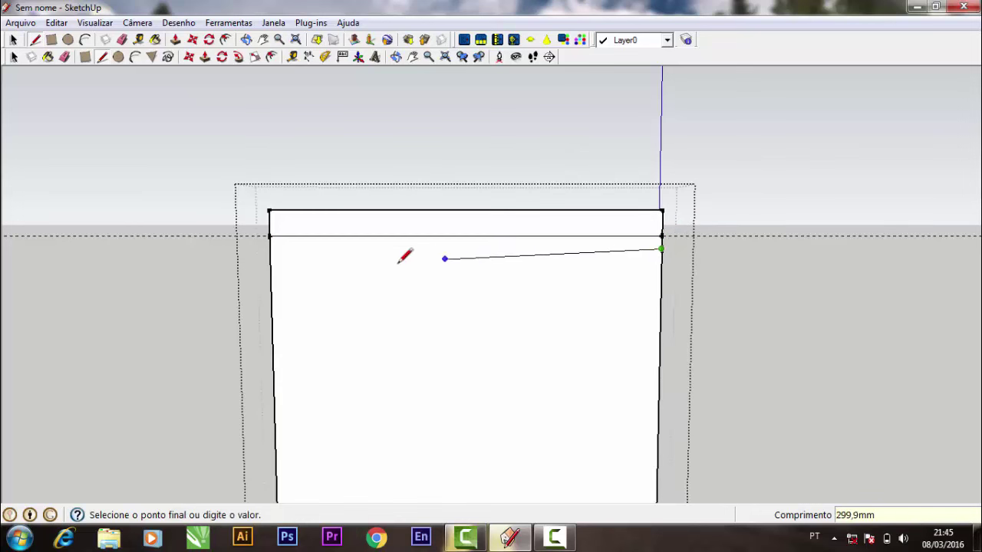
left_click(270, 249)
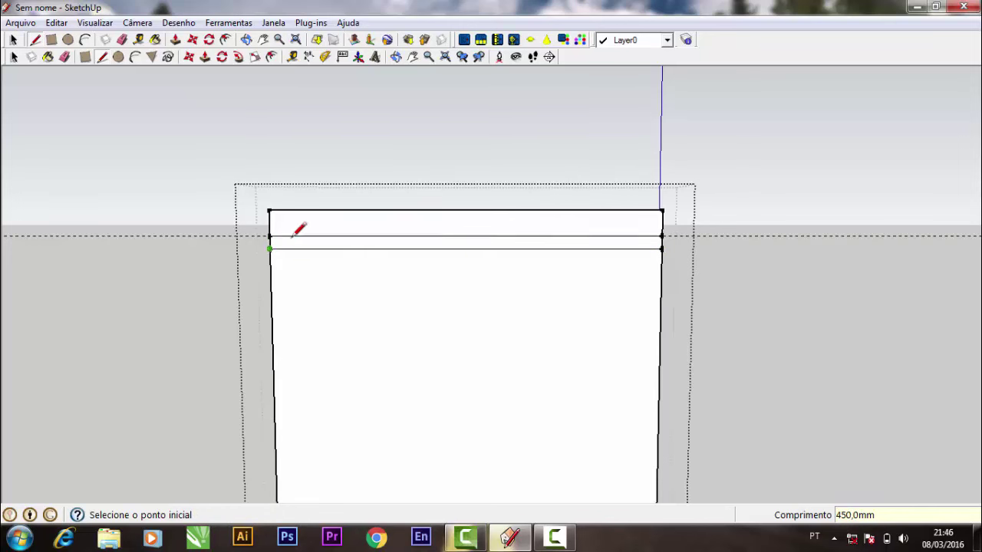
left_click(429, 56)
left_click(445, 56)
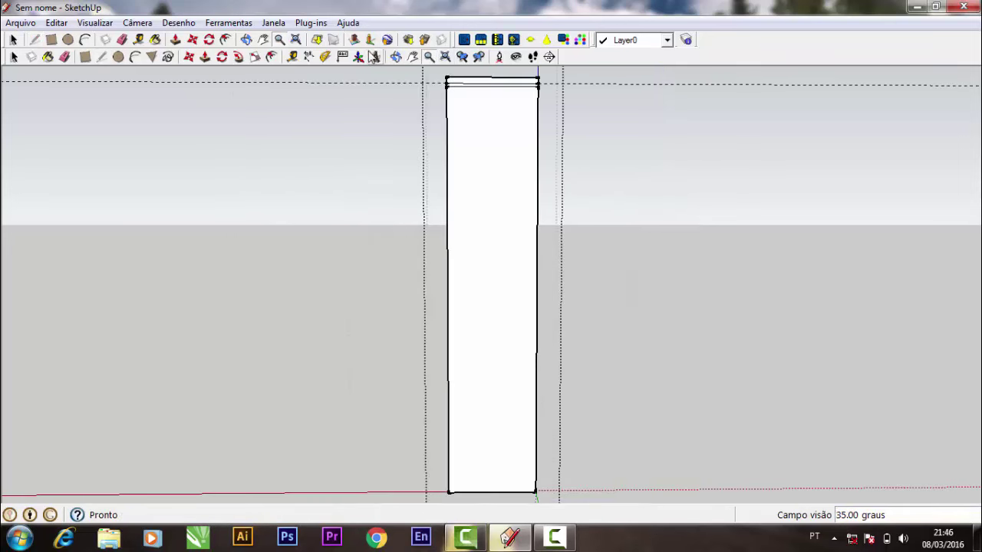
left_click(399, 57)
mouse_move(458, 189)
left_mouse_down()
mouse_move(632, 267)
mouse_move(683, 335)
left_mouse_up()
Push/Pull the 15 mm top strip out 450 mm into a horizontal shelf
left_click(205, 56)
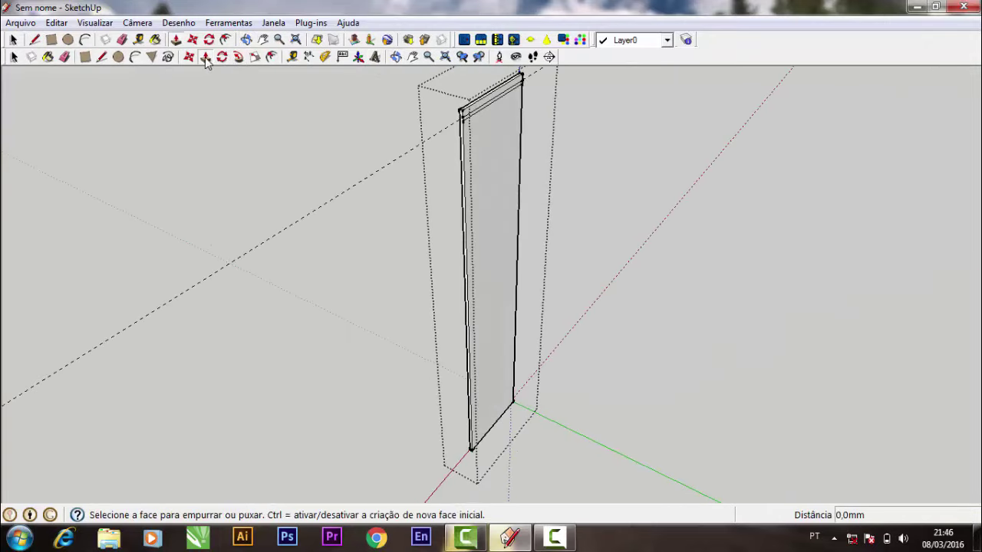
left_click(483, 116)
type("450")
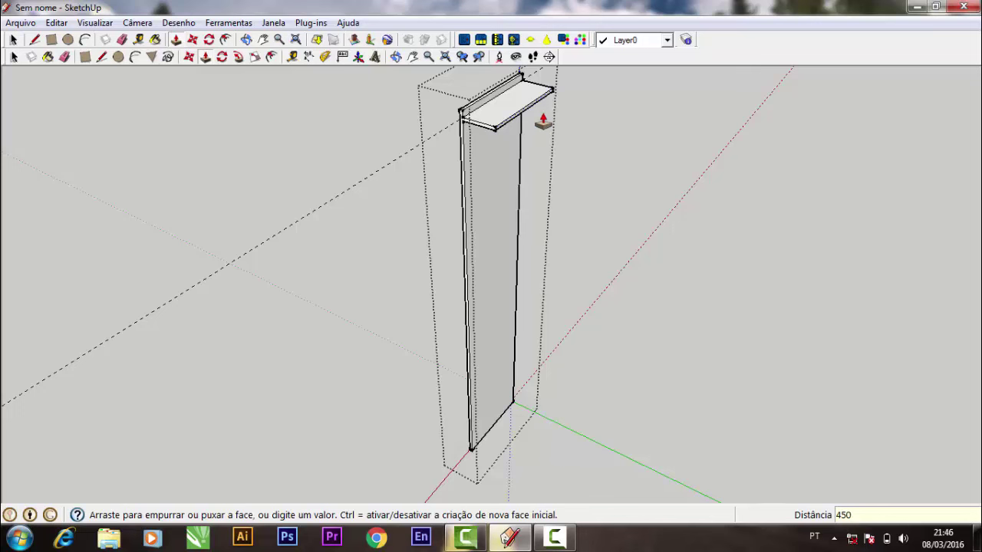
key("Return")
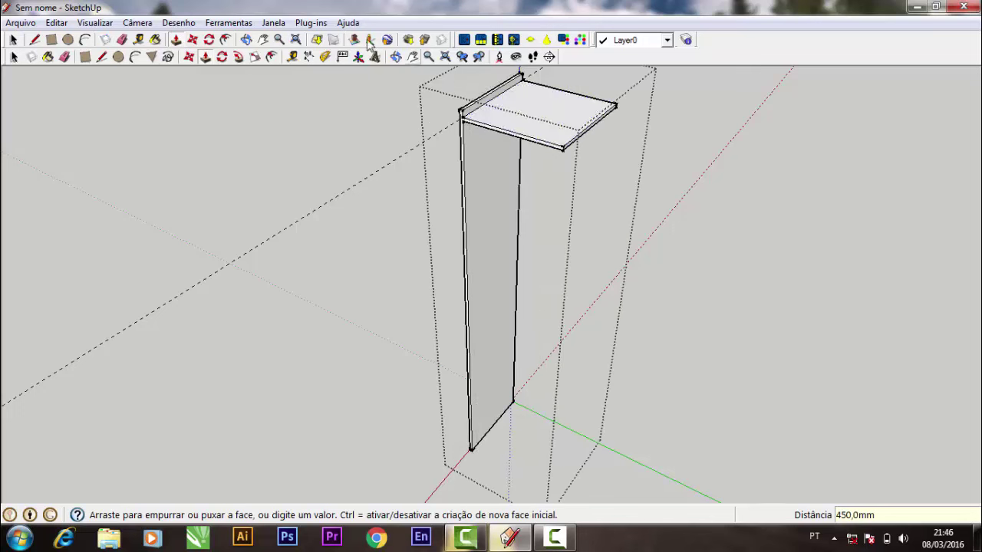
Extend the shelf's front edge by 15 mm with Push/Pull
left_click(428, 56)
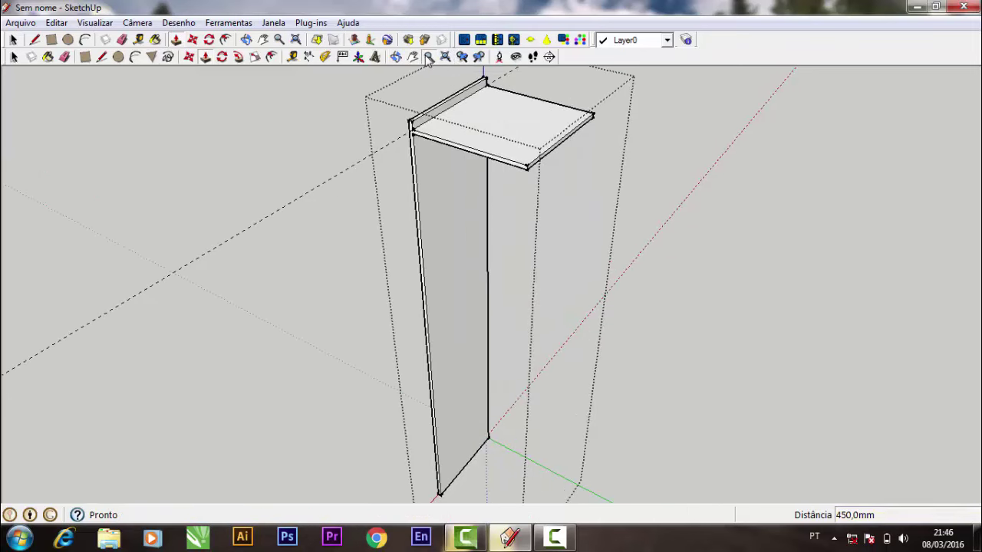
left_click_drag(586, 260, 602, 29)
left_click(412, 56)
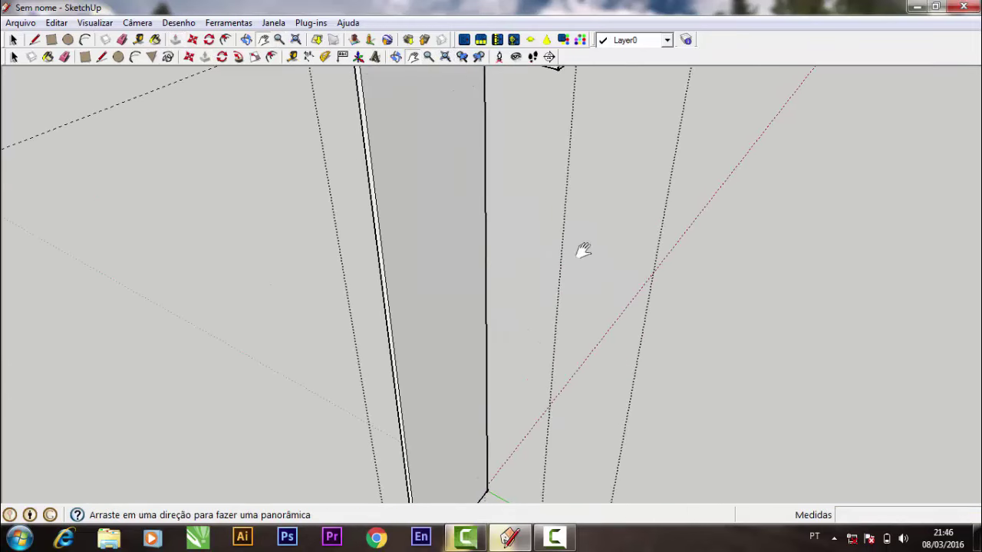
scroll(580, 253, "down", 4)
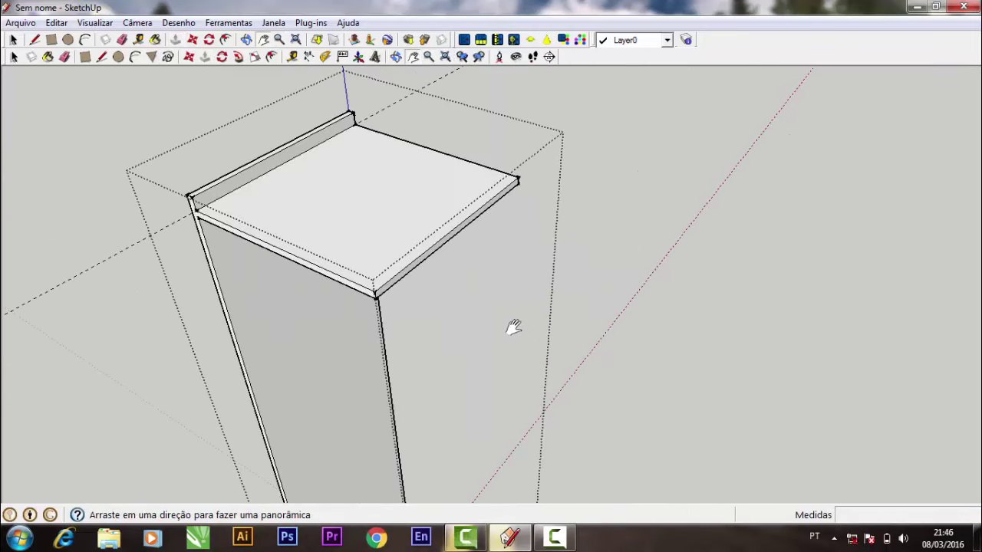
left_click(205, 56)
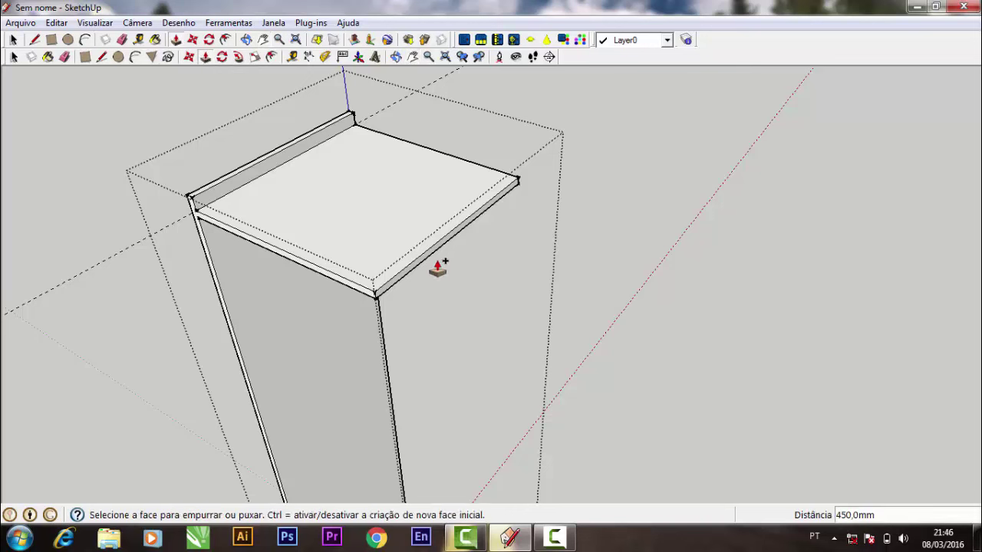
left_click(437, 267)
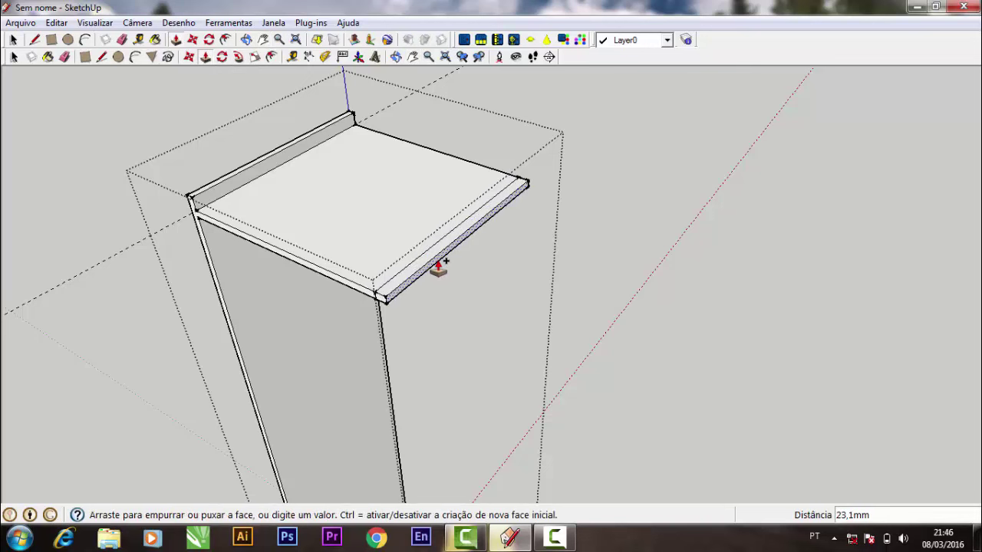
type("15")
key("Return")
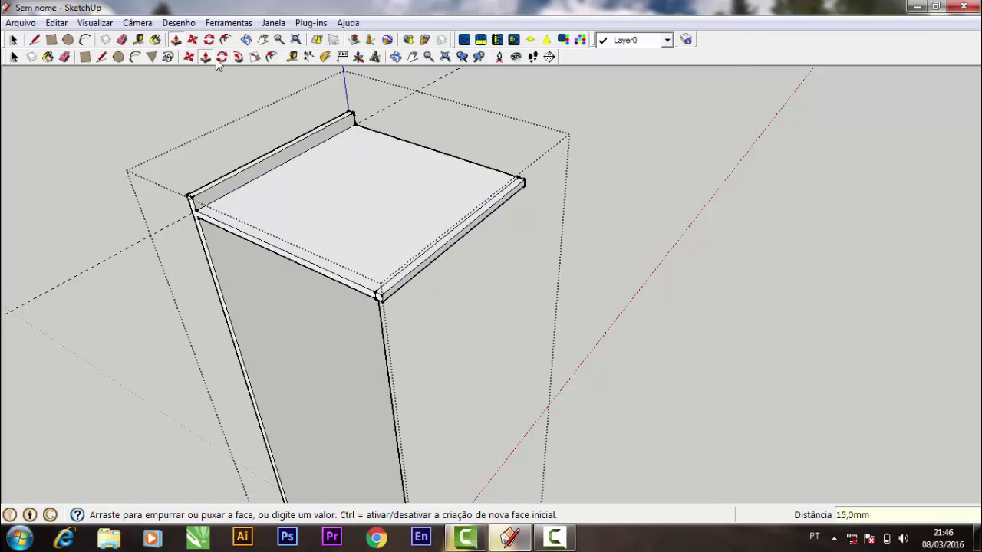
Push/Pull the shelf's far end face up 30 mm into a small upright
left_click(395, 56)
mouse_move(406, 226)
left_mouse_down()
mouse_move(535, 269)
mouse_move(364, 127)
left_mouse_up()
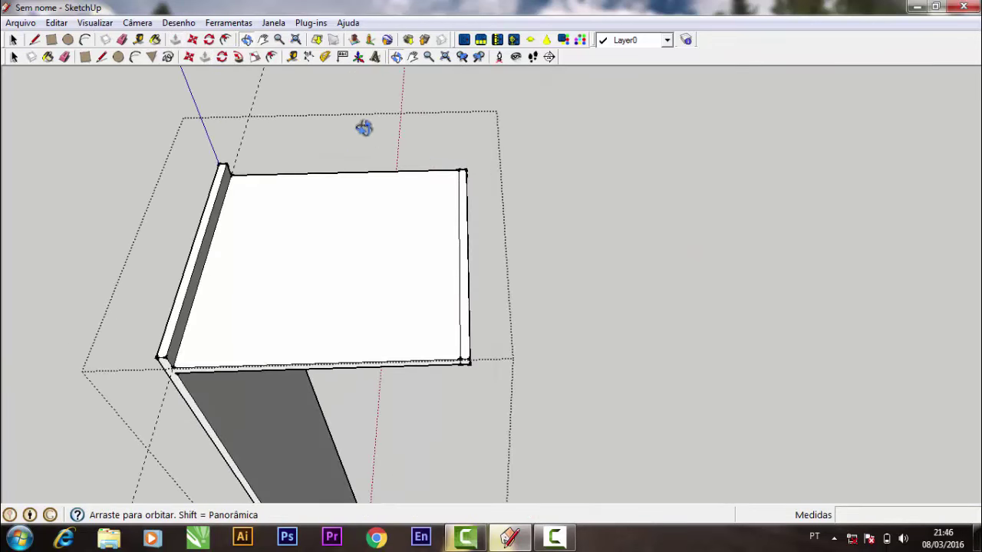
left_click(204, 57)
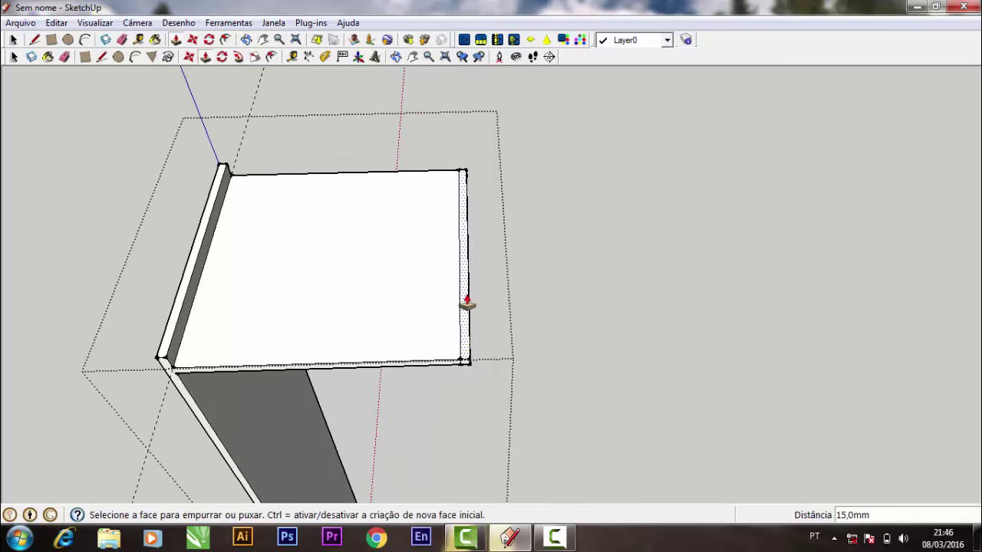
left_click(466, 303)
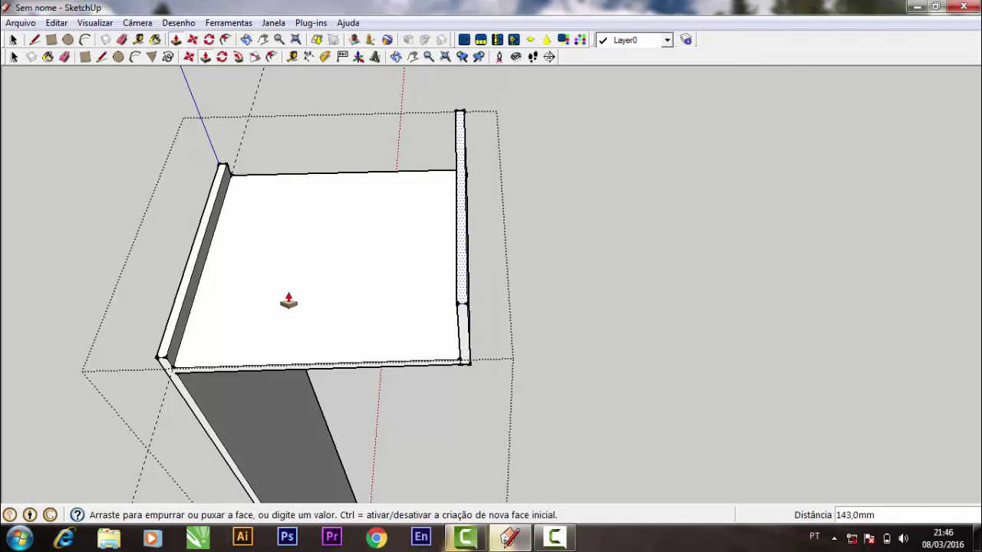
type("30")
left_click(188, 302)
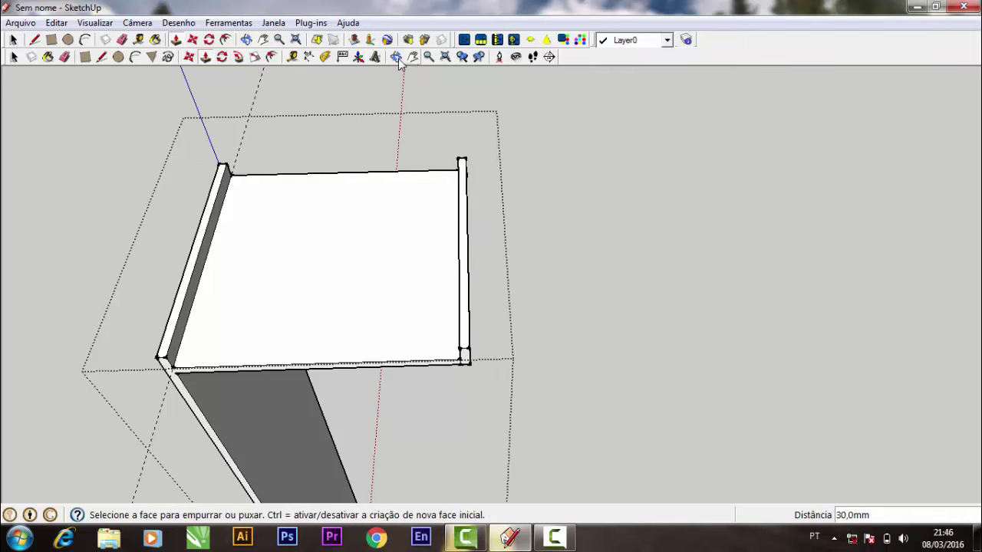
Push/Pull the 30 mm end upright down to the ground, forming the second side panel
left_click(396, 57)
mouse_move(438, 127)
left_mouse_down()
mouse_move(430, 179)
mouse_move(465, 138)
left_mouse_up()
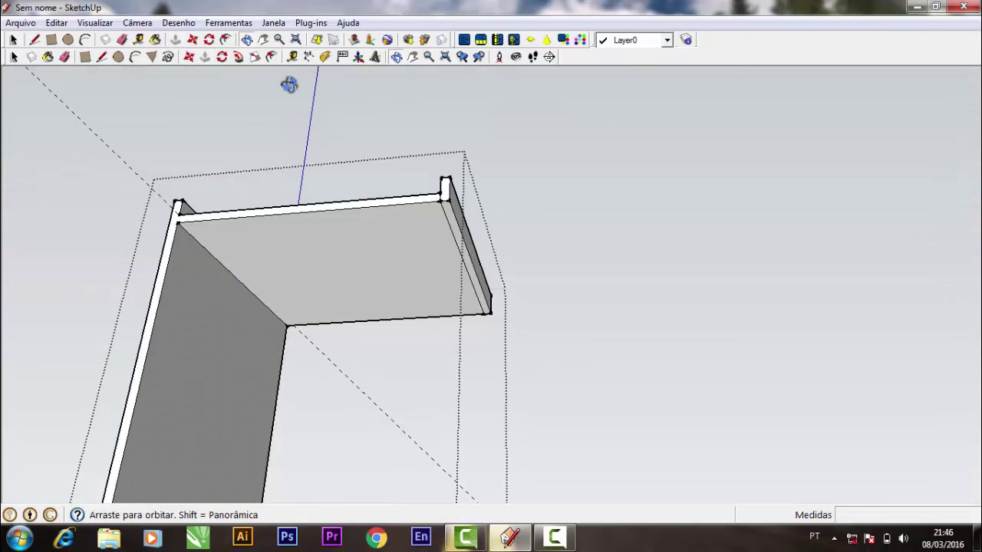
left_click(204, 57)
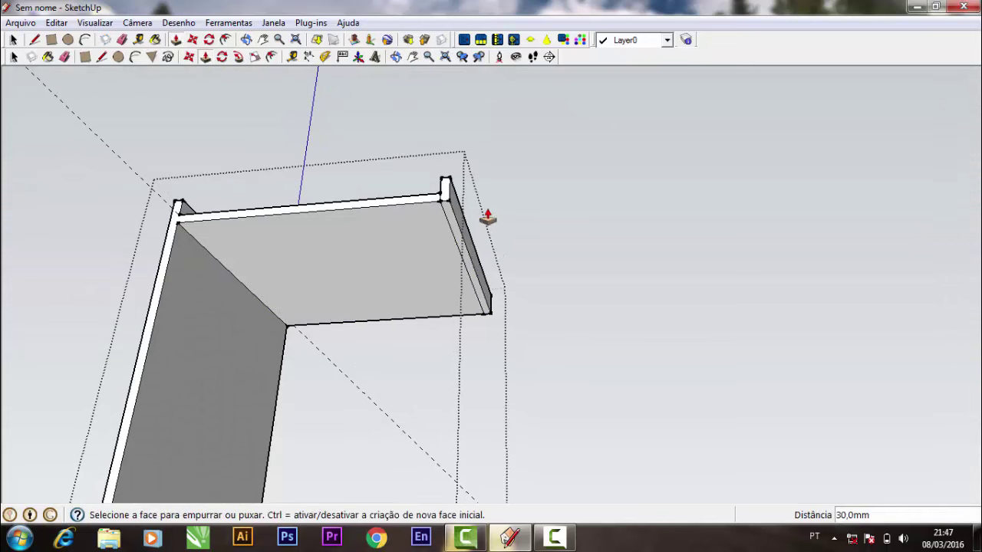
mouse_move(462, 236)
left_mouse_down()
mouse_move(446, 367)
mouse_move(393, 442)
left_mouse_up()
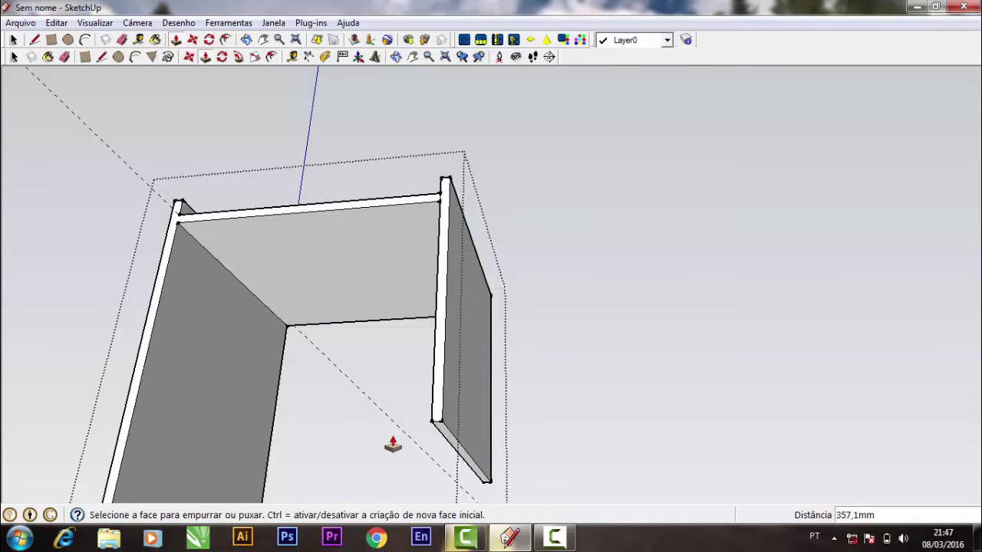
key("b")
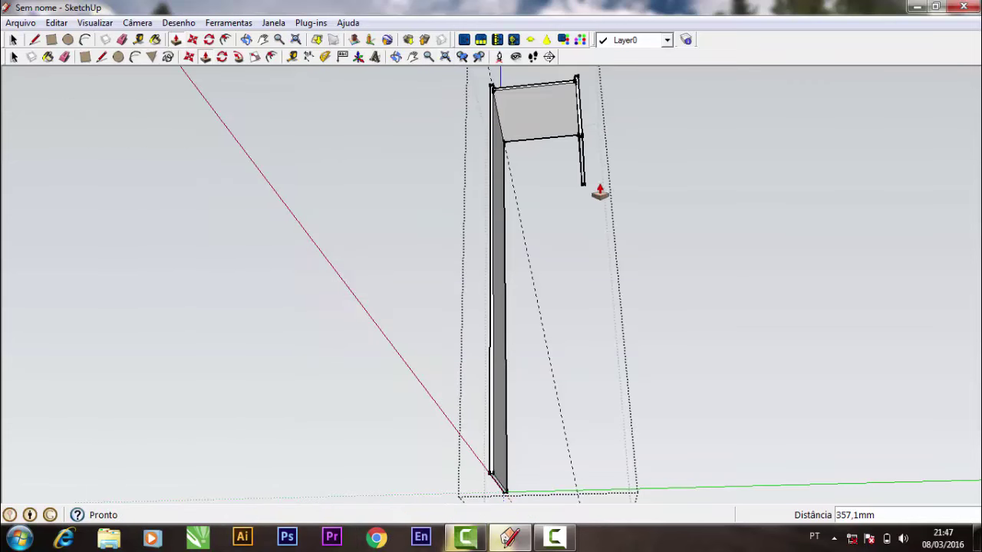
left_click_drag(582, 182, 494, 477)
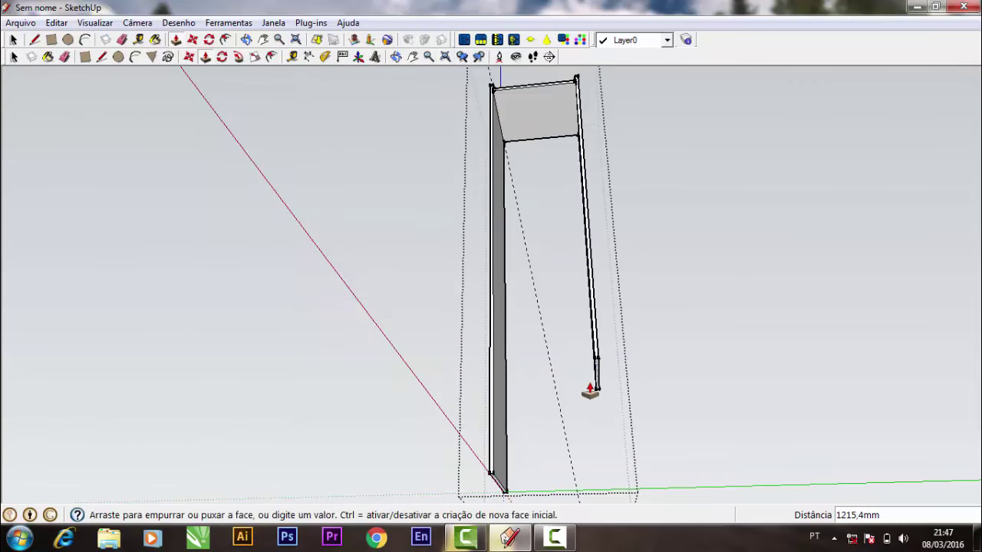
left_click(494, 477)
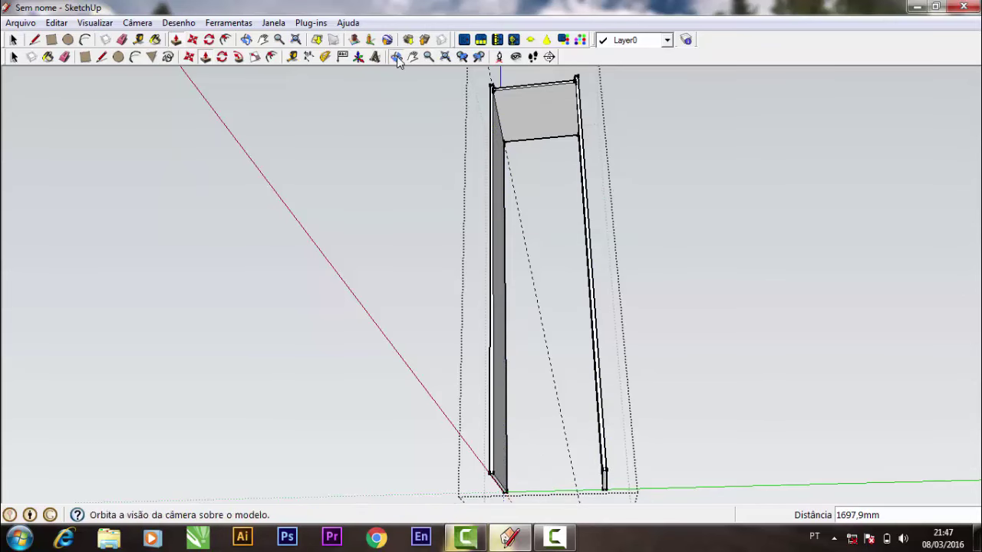
left_click(396, 56)
mouse_move(506, 199)
left_mouse_down()
mouse_move(531, 273)
mouse_move(371, 391)
mouse_move(197, 463)
mouse_move(204, 471)
mouse_move(423, 377)
left_mouse_up()
Zoom in on the uprights' tops and take a trial measurement down the post
left_click(445, 56)
left_click(429, 56)
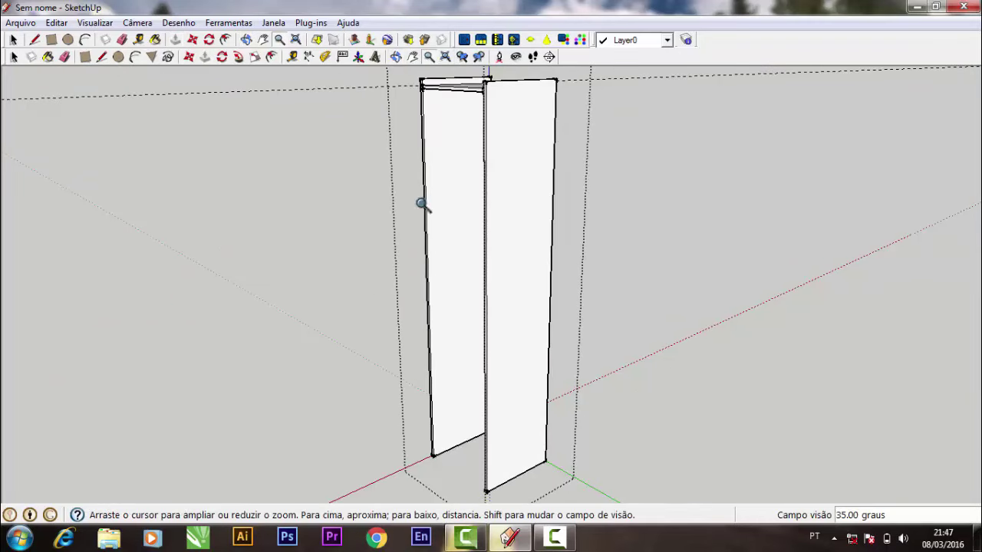
left_click_drag(423, 201, 416, 163)
left_click(412, 56)
left_click_drag(469, 357, 465, 441)
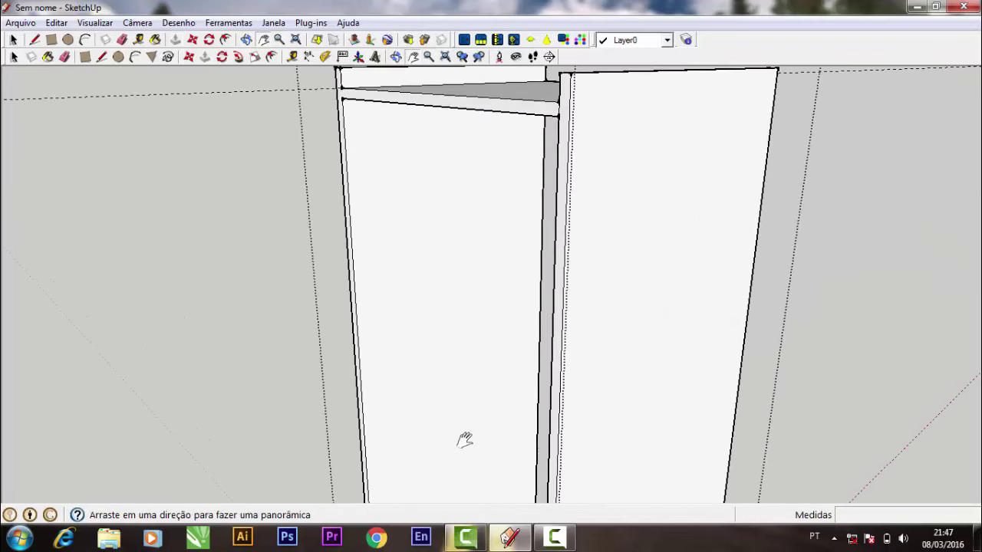
left_click(292, 56)
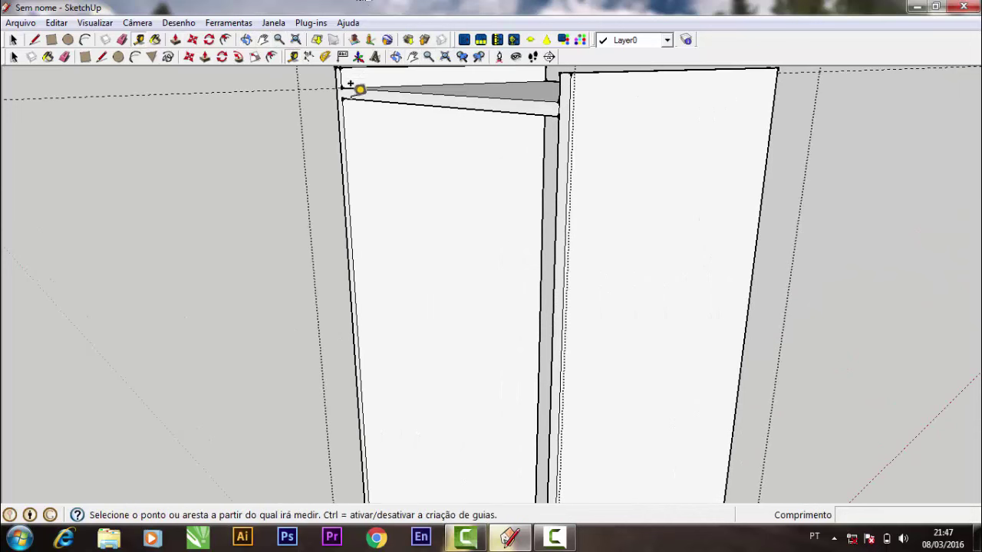
left_click(343, 93)
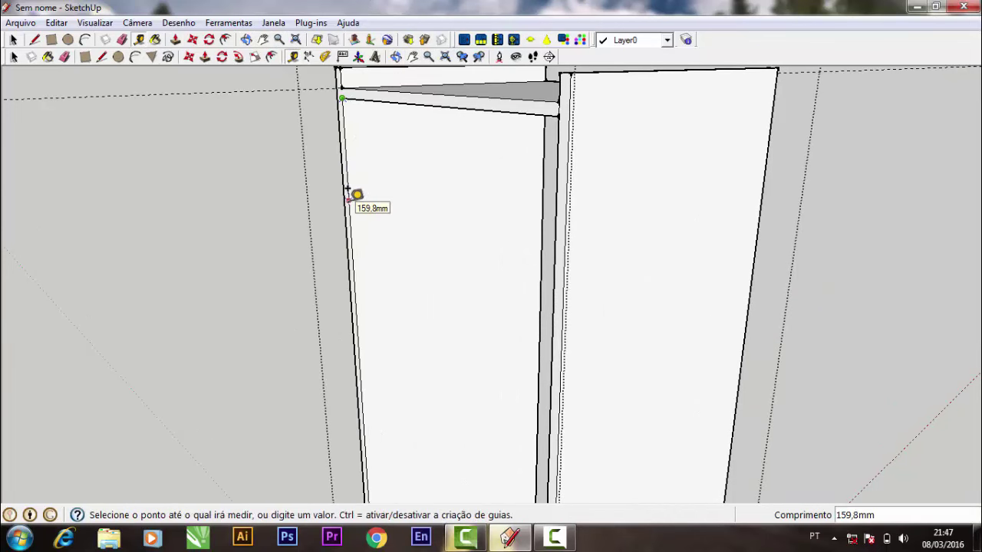
left_click(348, 190)
Place a guide 305 mm below the top shelf's front edge
left_click(396, 56)
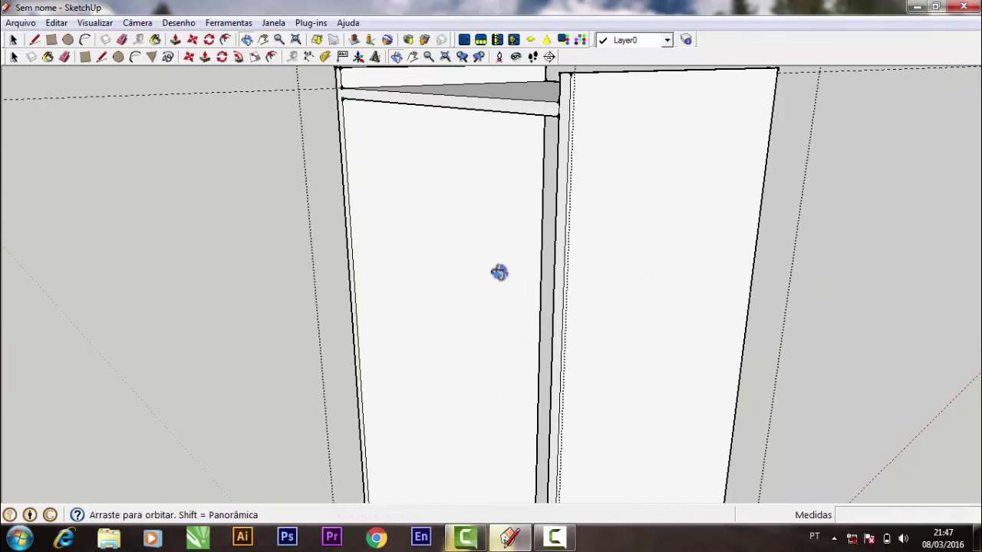
left_click_drag(499, 272, 505, 210)
left_click(292, 56)
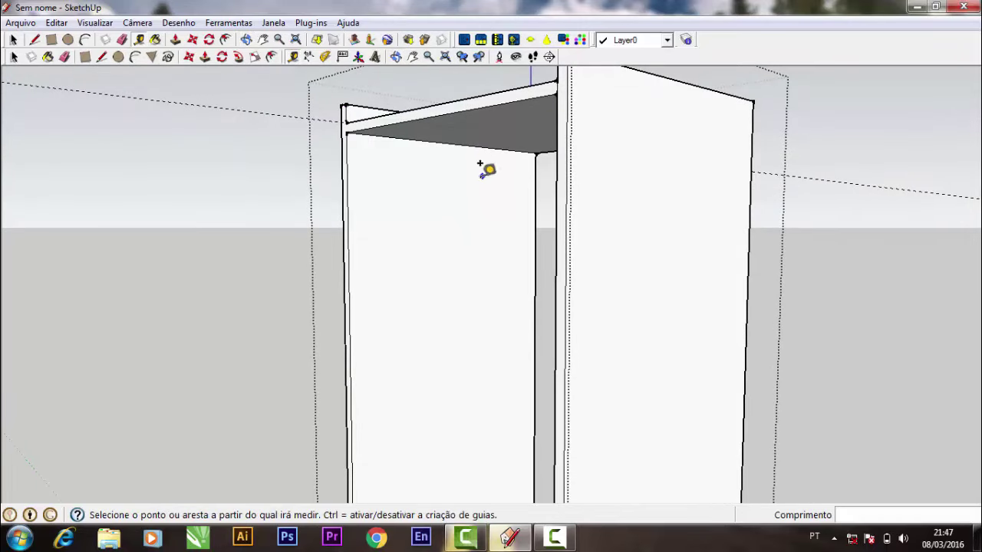
left_click(453, 143)
type("30")
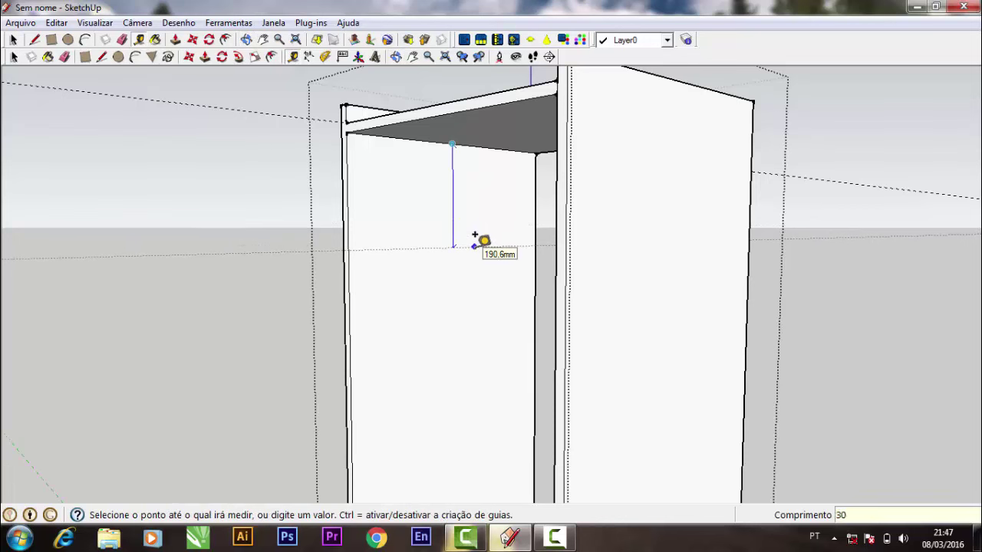
type("5")
key("Return")
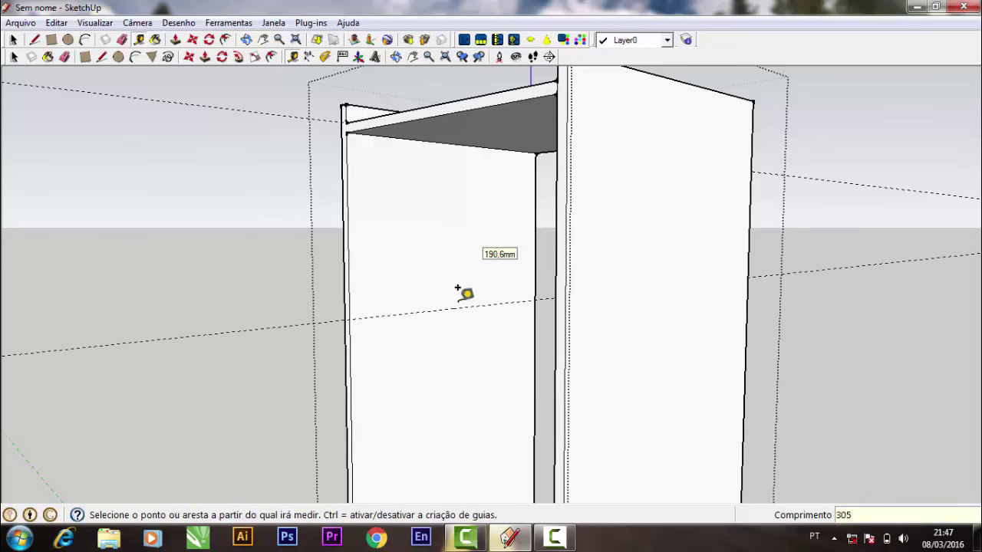
Outline a 15 mm strip across the left column at the 305 mm guide
left_click(102, 57)
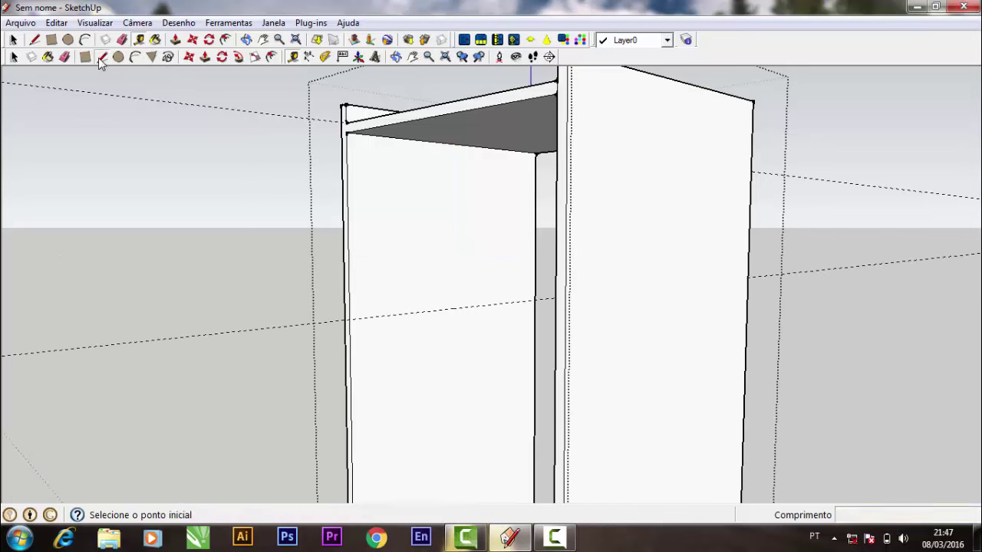
left_click(349, 319)
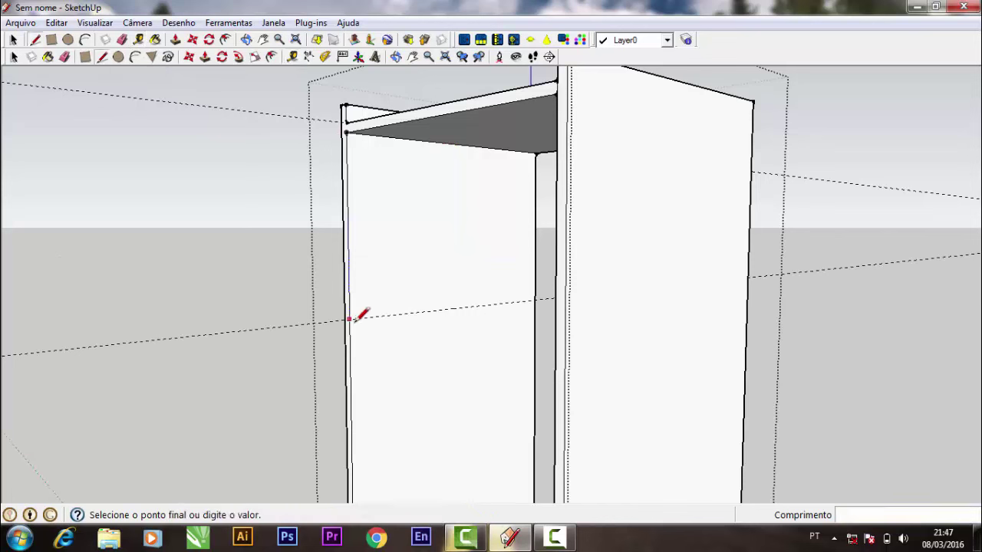
left_click(535, 299)
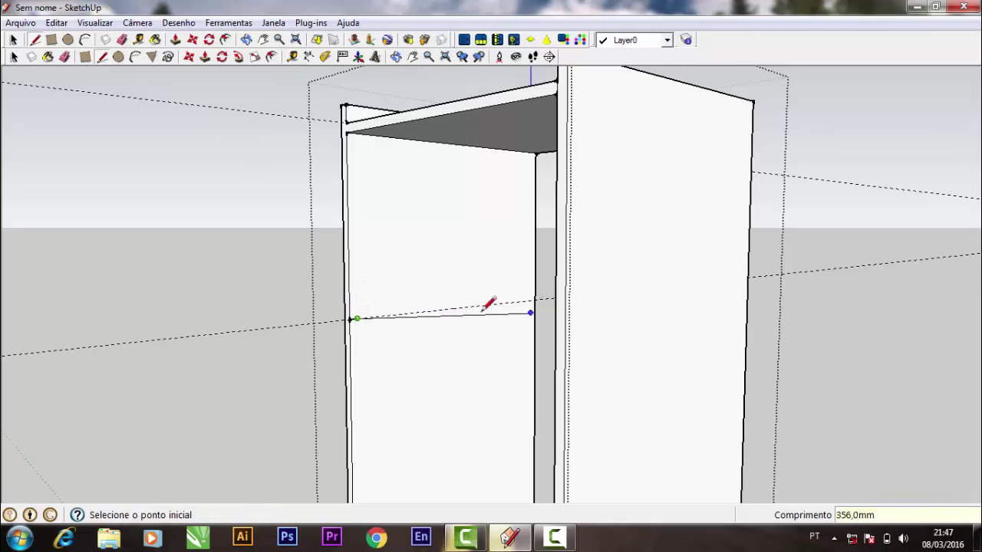
key("Escape")
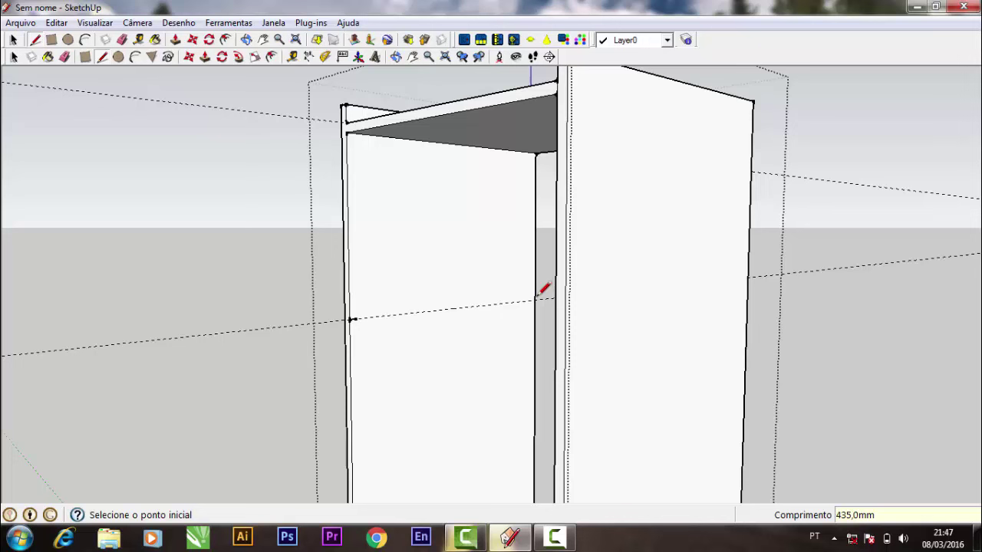
left_click(535, 299)
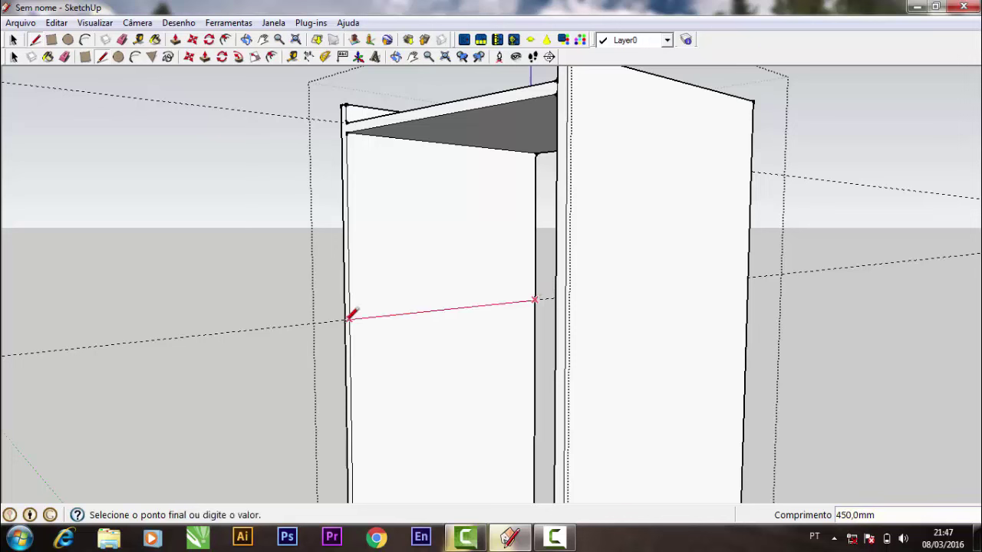
left_click(349, 319)
left_click(349, 319)
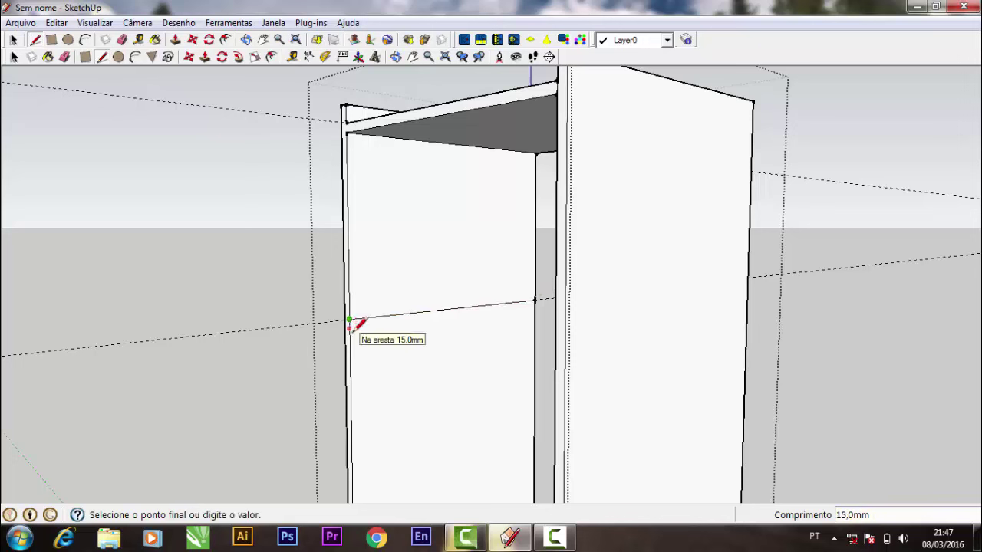
left_click(349, 328)
left_click(349, 329)
left_click(535, 308)
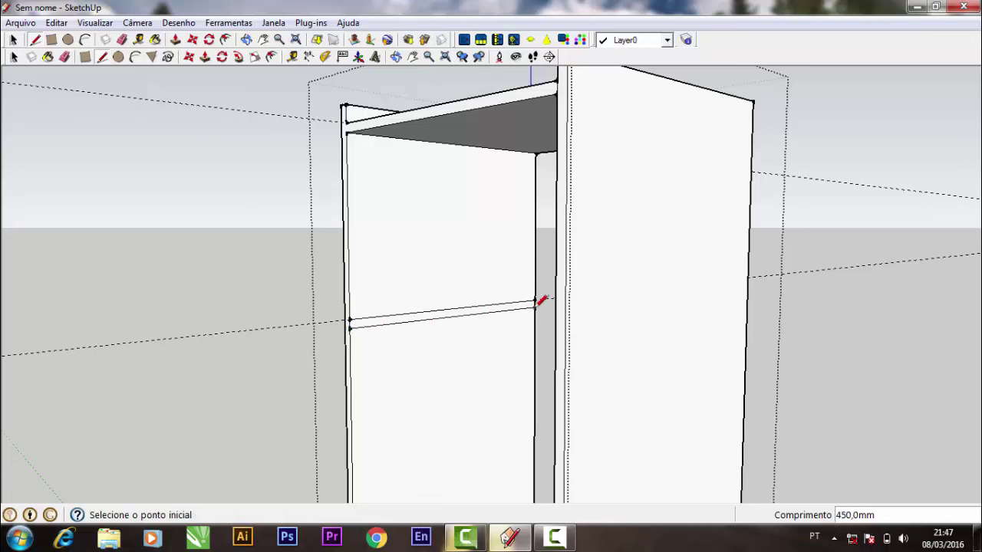
Push/Pull the strip 450 mm deep to form the second shelf
left_click(205, 57)
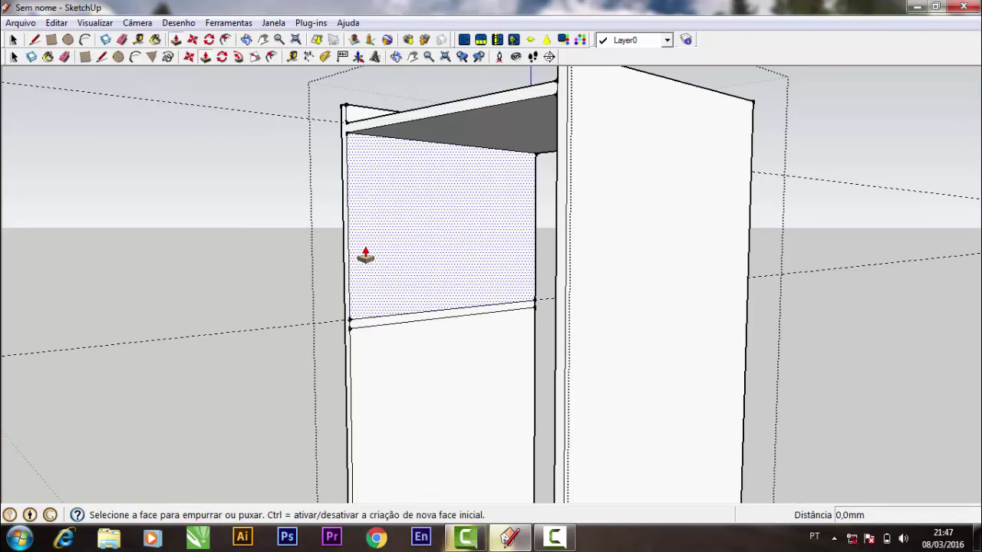
left_click(376, 324)
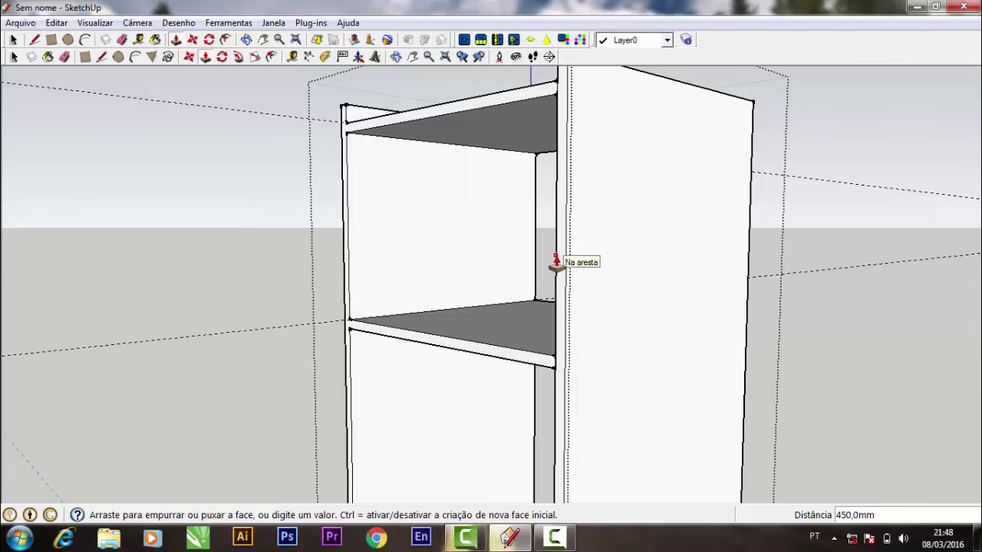
left_click(556, 262)
left_click(412, 57)
Place a Tape Measure guide about 409 mm below the lower shelf's underside
left_click_drag(506, 253, 511, 100)
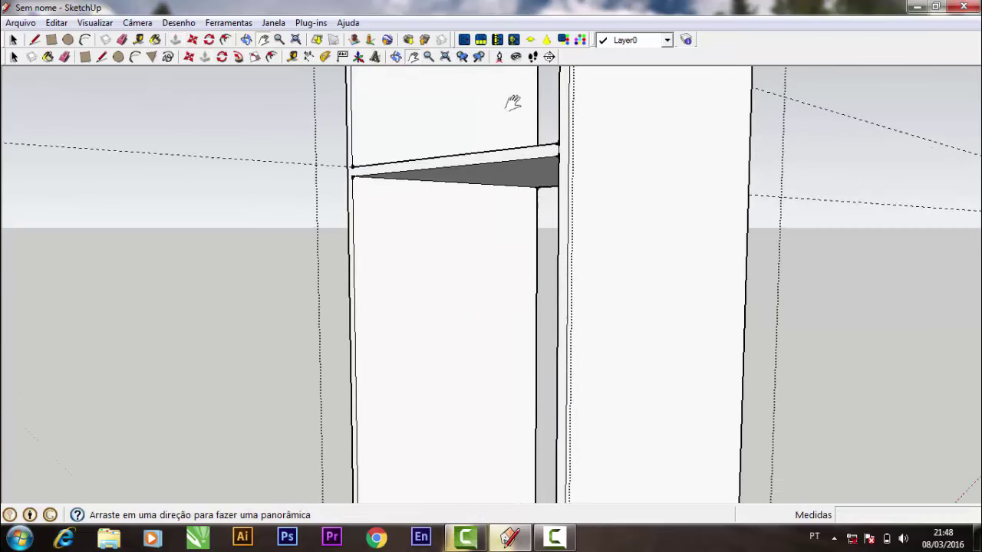
mouse_move(506, 292)
left_mouse_down()
mouse_move(501, 171)
mouse_move(489, 215)
left_mouse_up()
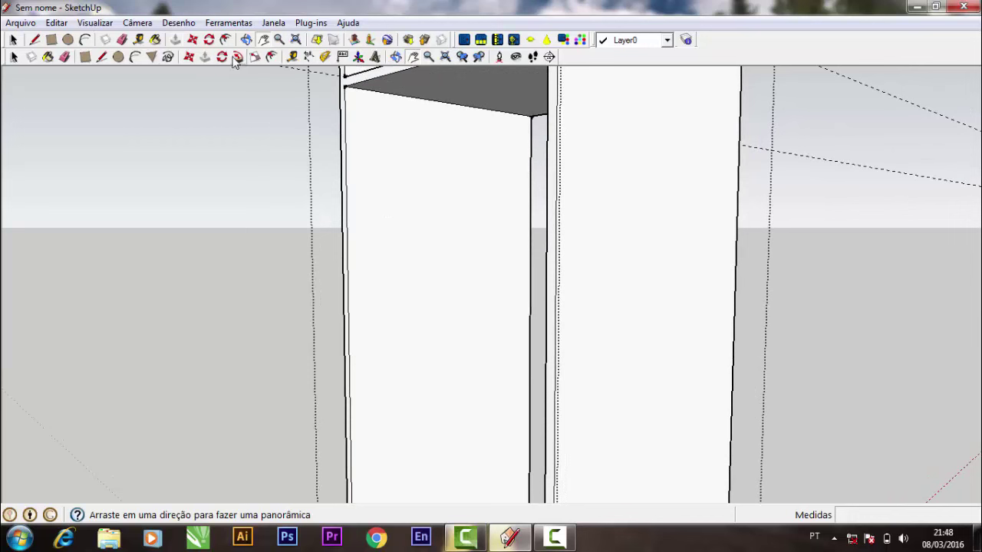
left_click(292, 58)
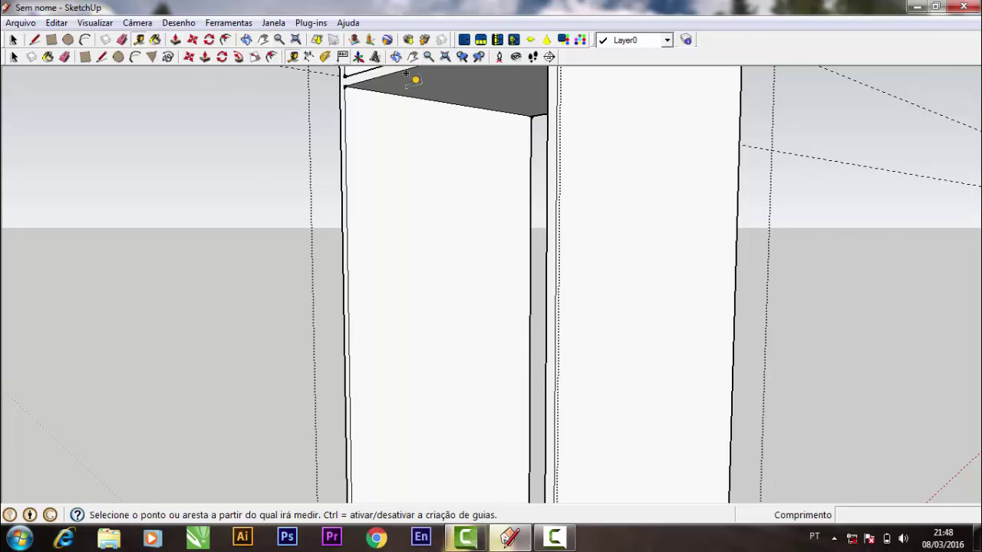
left_click(449, 102)
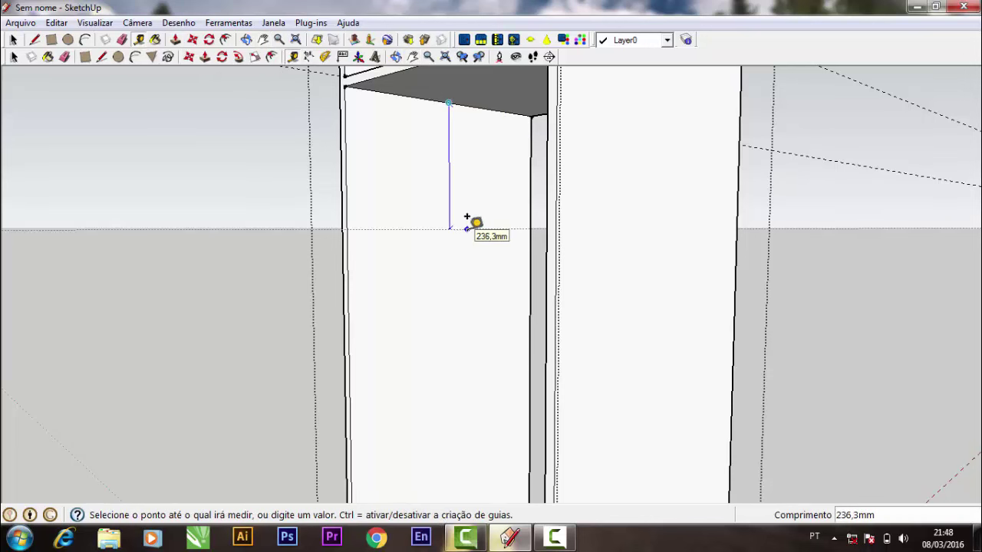
left_click(467, 228)
type("409")
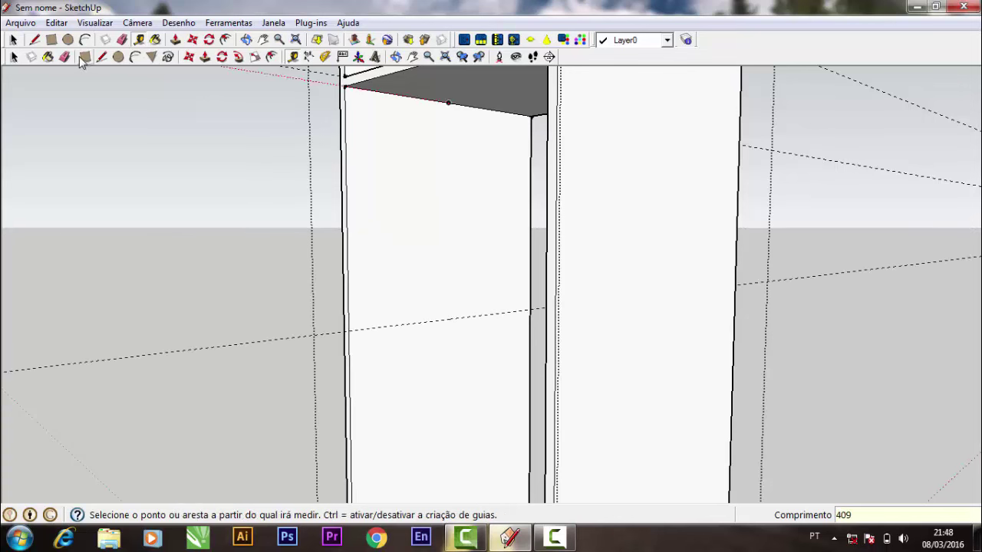
Draw two parallel edges 15 mm apart across the column at the guide
left_click(102, 57)
left_click(348, 331)
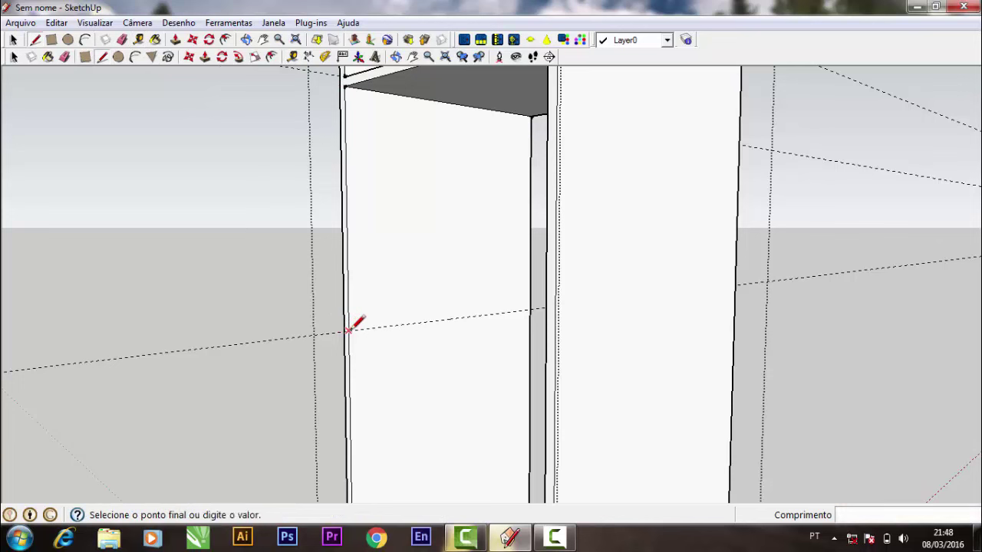
left_click(530, 310)
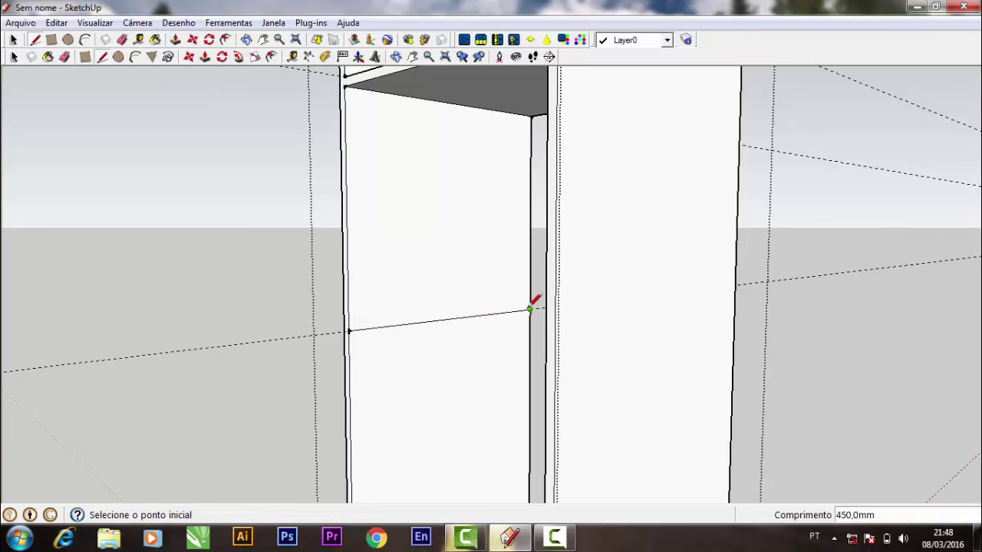
left_click(530, 310)
left_click(531, 320)
left_click(530, 315)
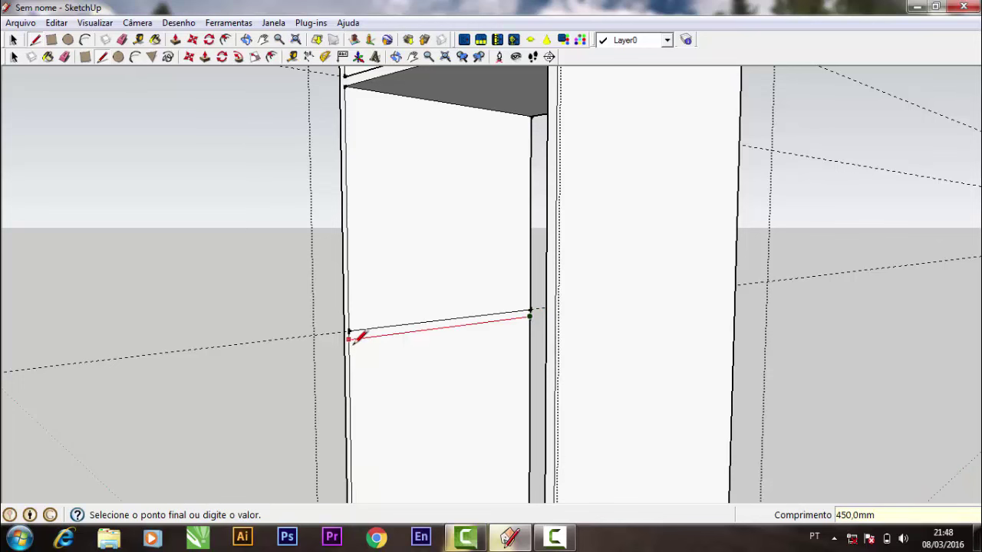
left_click(349, 339)
left_click(413, 56)
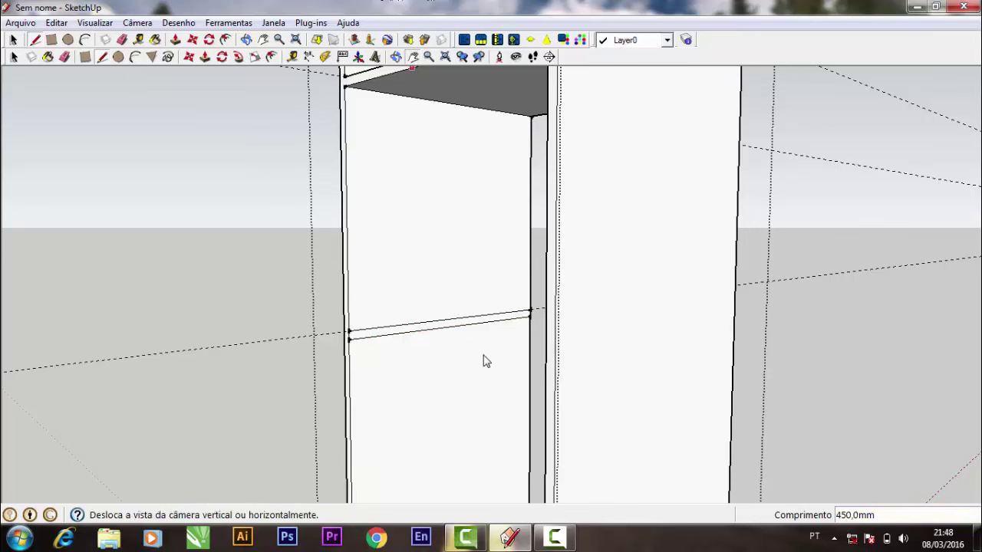
left_click_drag(499, 259, 503, 194)
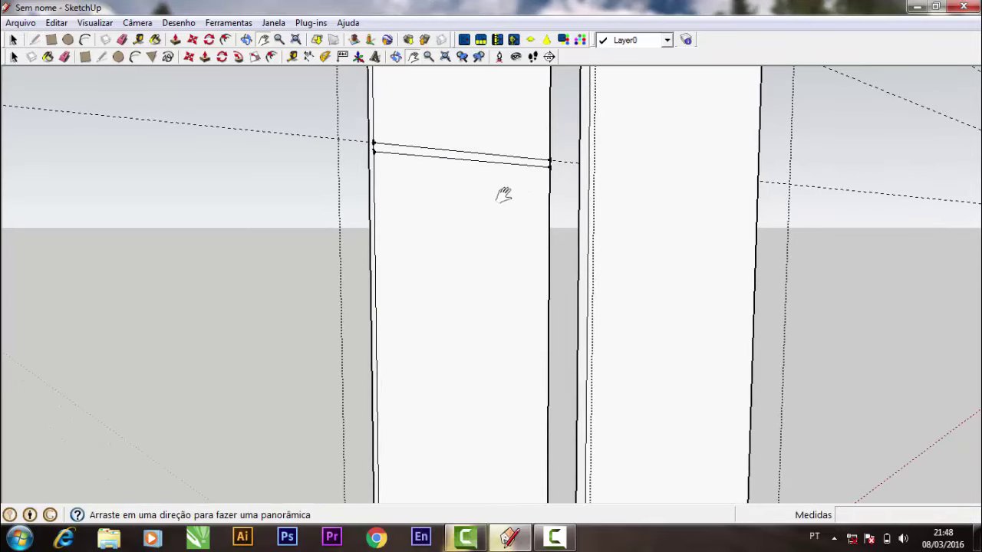
Place a guide 305 mm below the strip and draw a thin rectangle across the column
left_click(291, 57)
left_click(472, 159)
type("305")
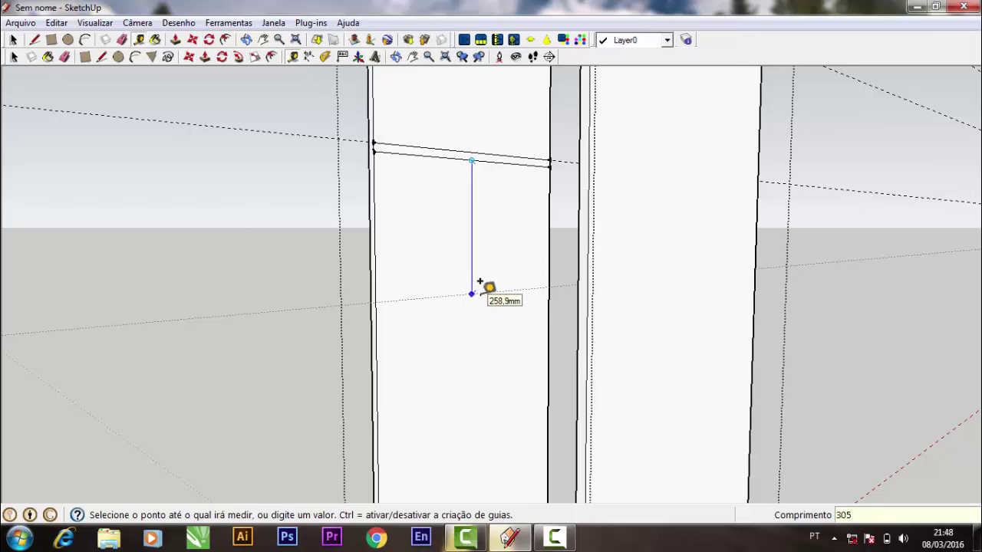
key("Return")
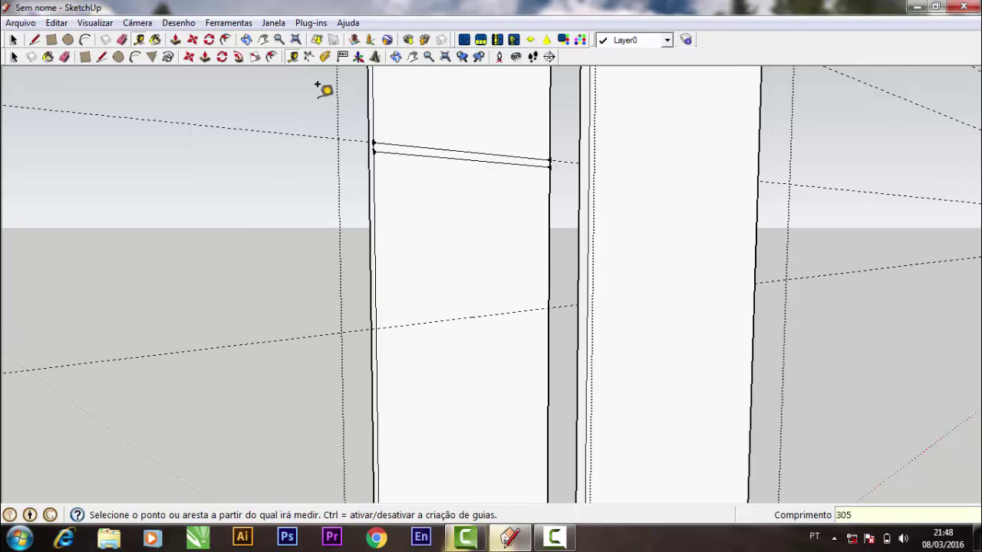
left_click(86, 57)
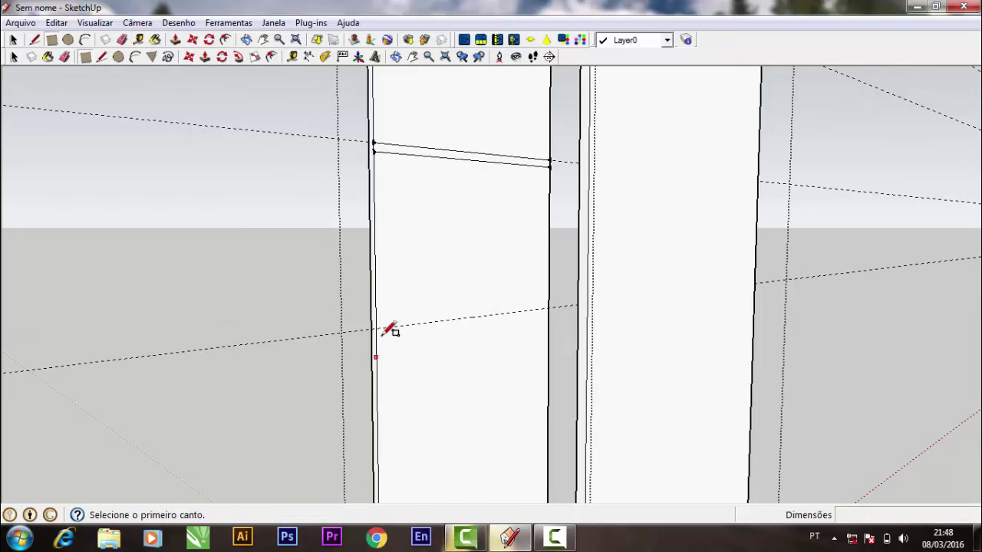
left_click(376, 333)
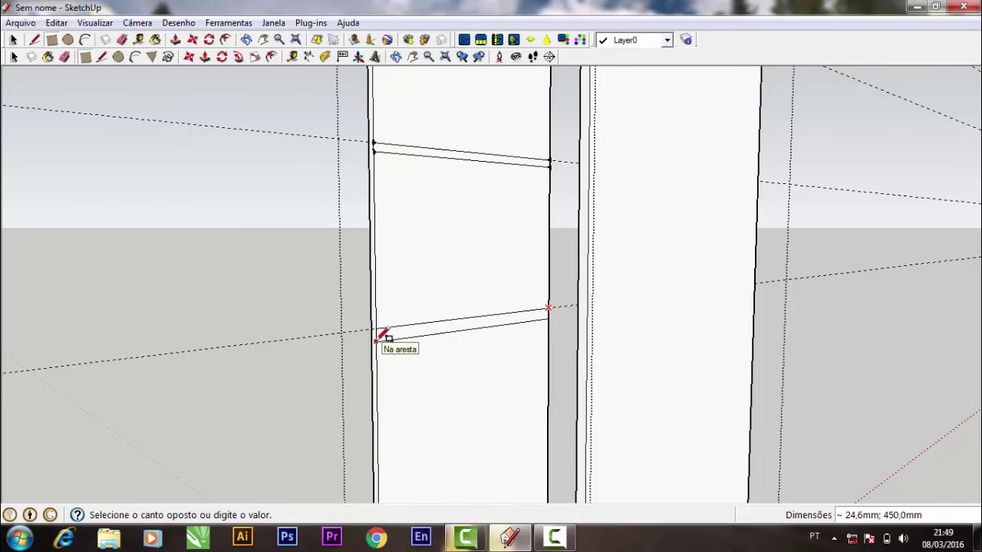
left_click(376, 337)
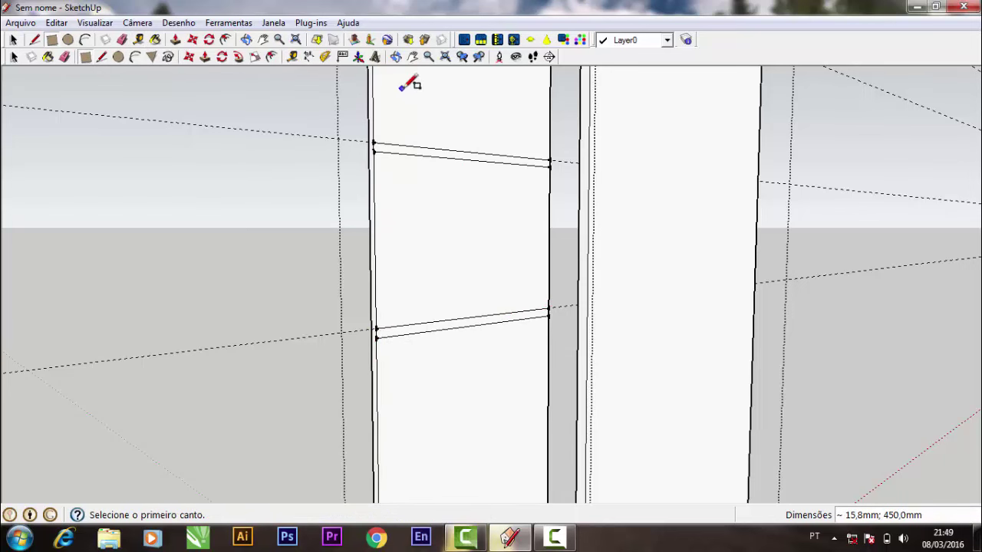
Place a guide 410 mm down from the top shelf edge
left_click(412, 57)
left_click_drag(463, 283, 412, 218)
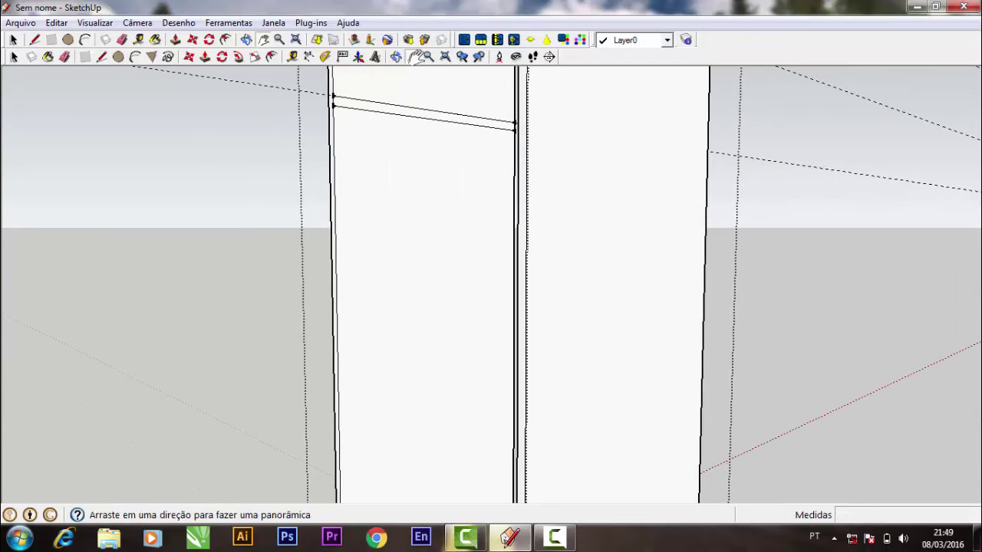
left_click(292, 57)
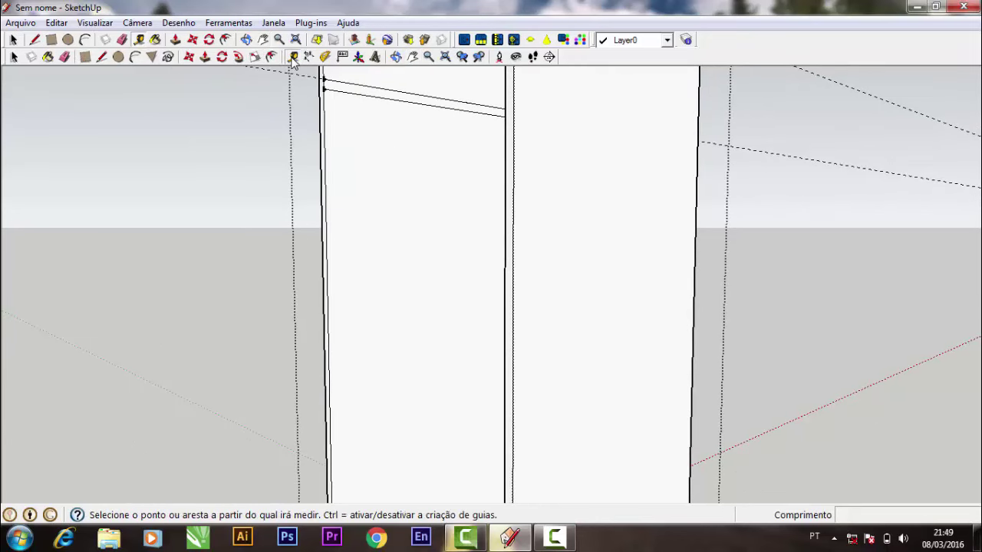
left_click(434, 105)
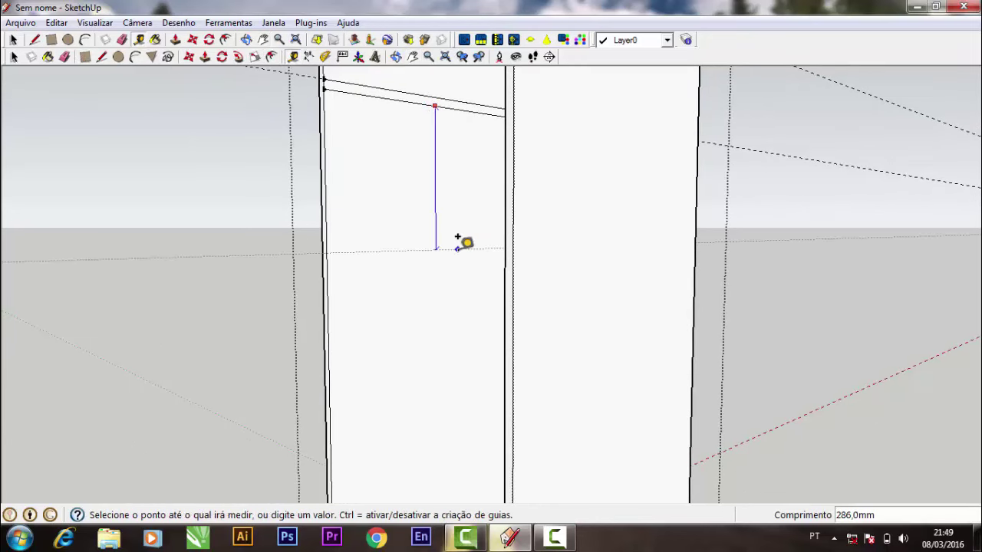
type("410")
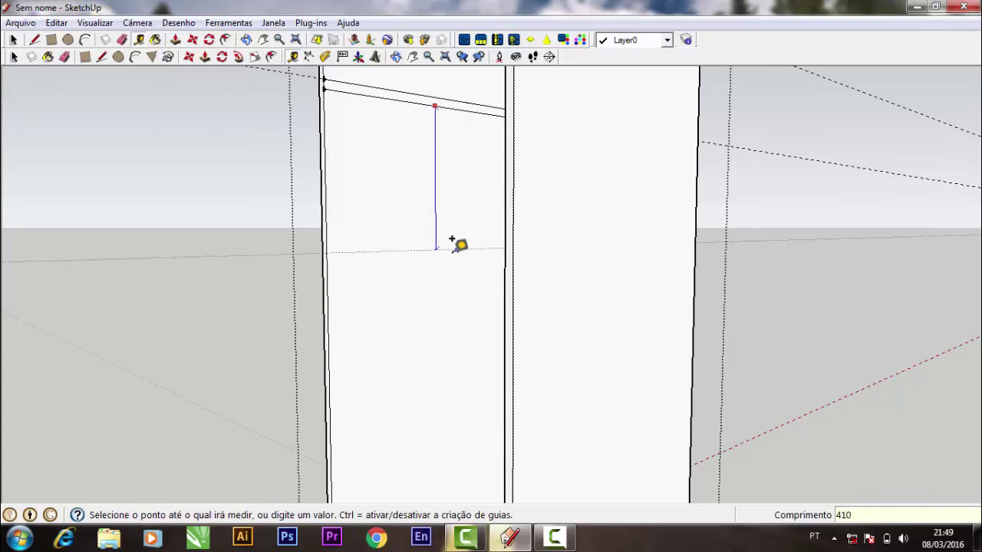
key("Return")
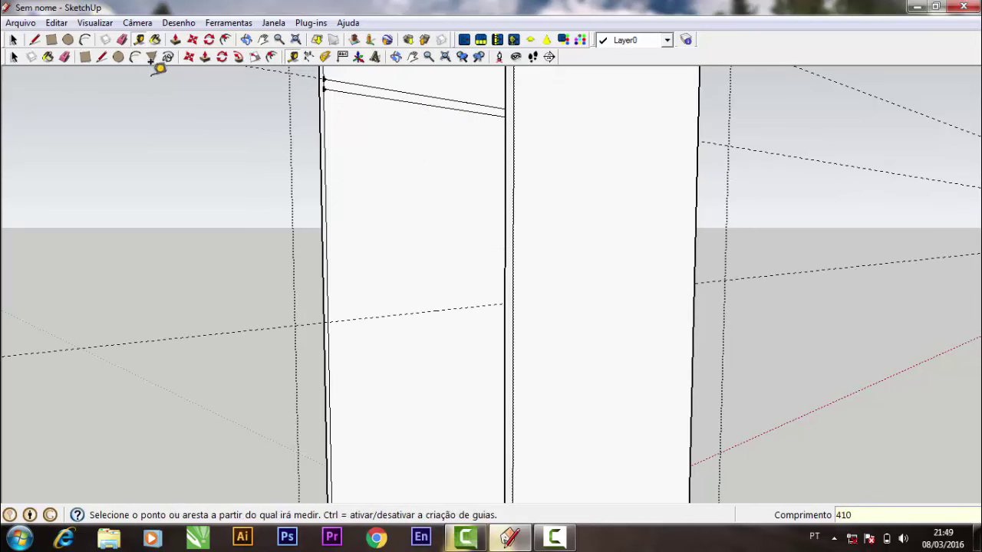
Draw a line across the panel along the 410 mm guide
left_click(102, 57)
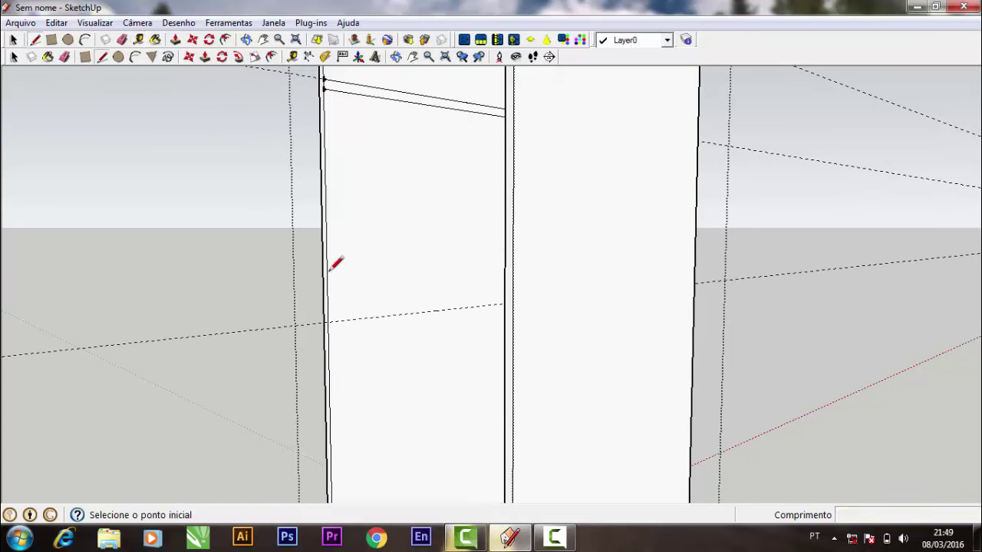
left_click(329, 322)
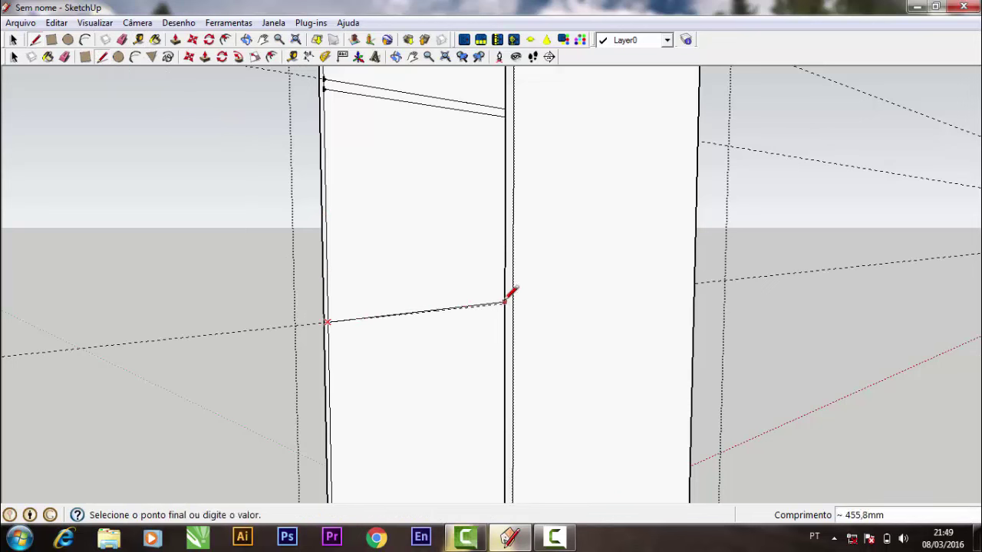
left_click(504, 303)
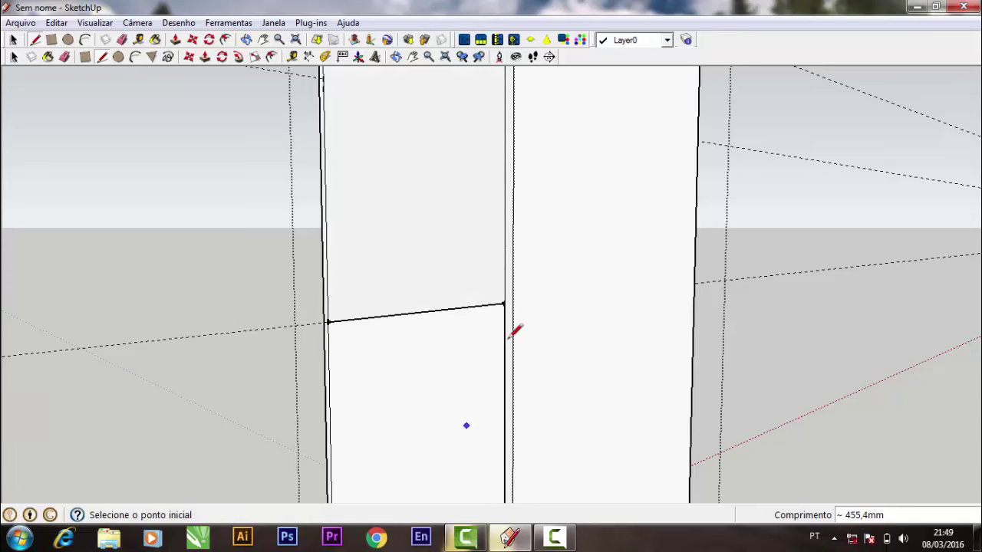
left_click(394, 57)
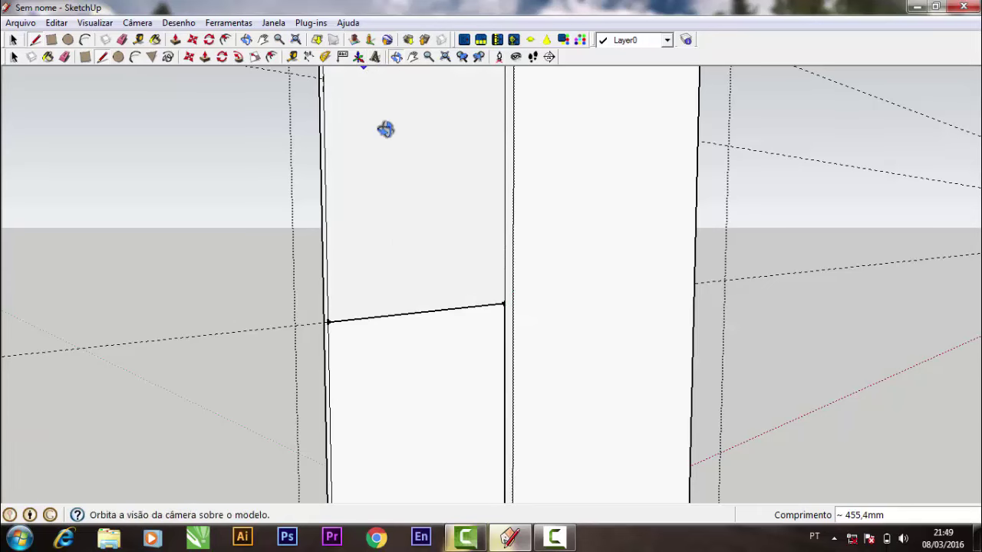
mouse_move(384, 127)
left_mouse_down()
mouse_move(557, 176)
mouse_move(555, 162)
mouse_move(514, 219)
mouse_move(445, 373)
left_mouse_up()
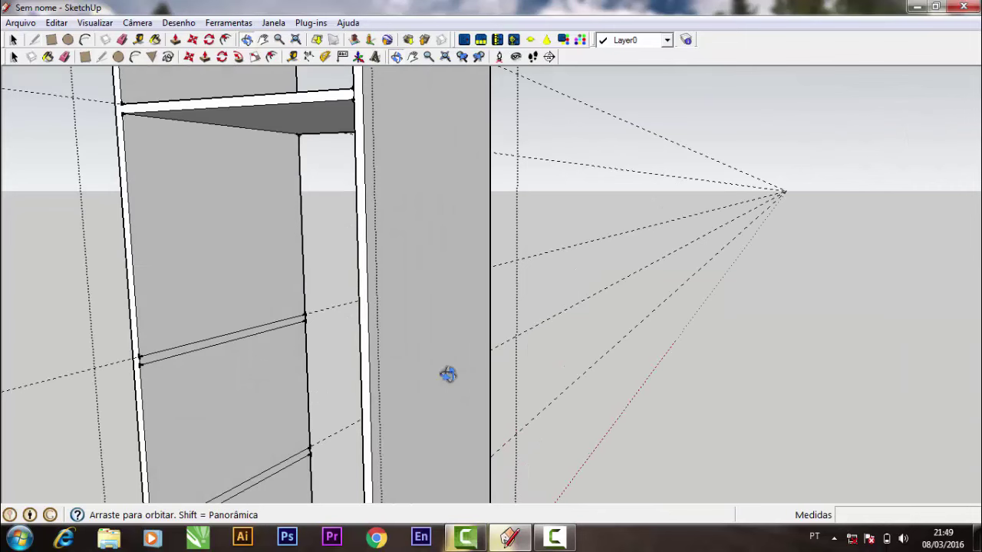
Draw the first 450 mm edge across the lower panel at the guide
left_click(412, 57)
mouse_move(422, 110)
left_mouse_down()
mouse_move(440, 188)
mouse_move(430, 86)
left_mouse_up()
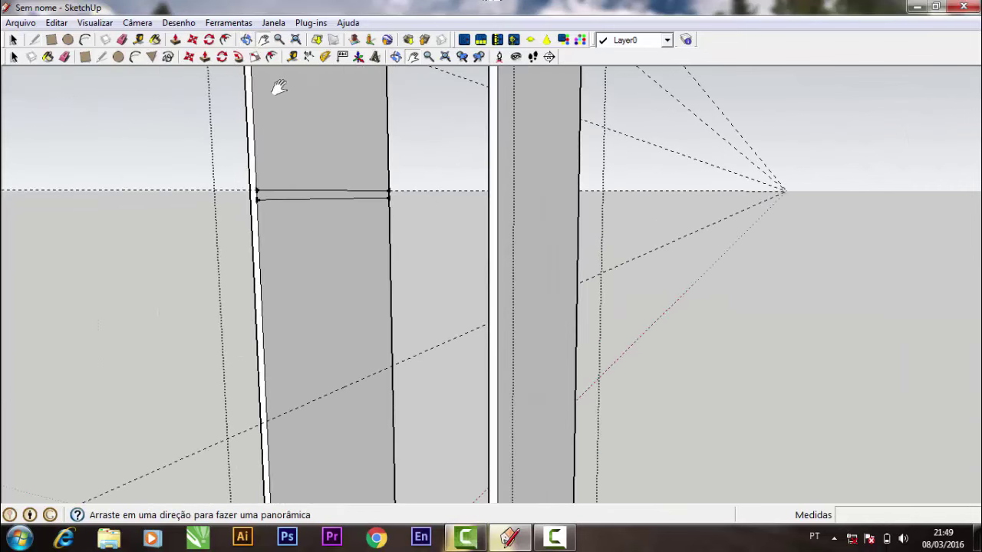
left_click(102, 57)
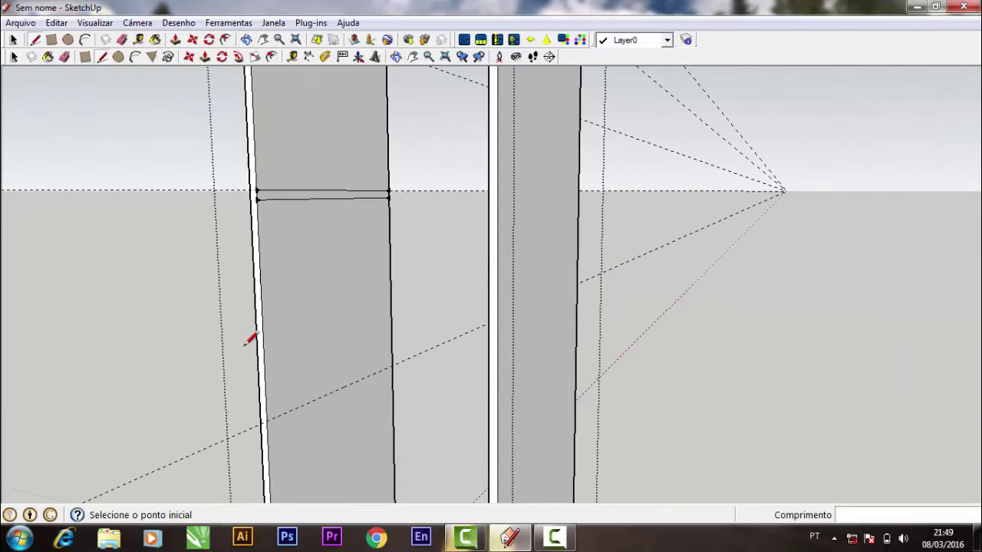
left_click(267, 420)
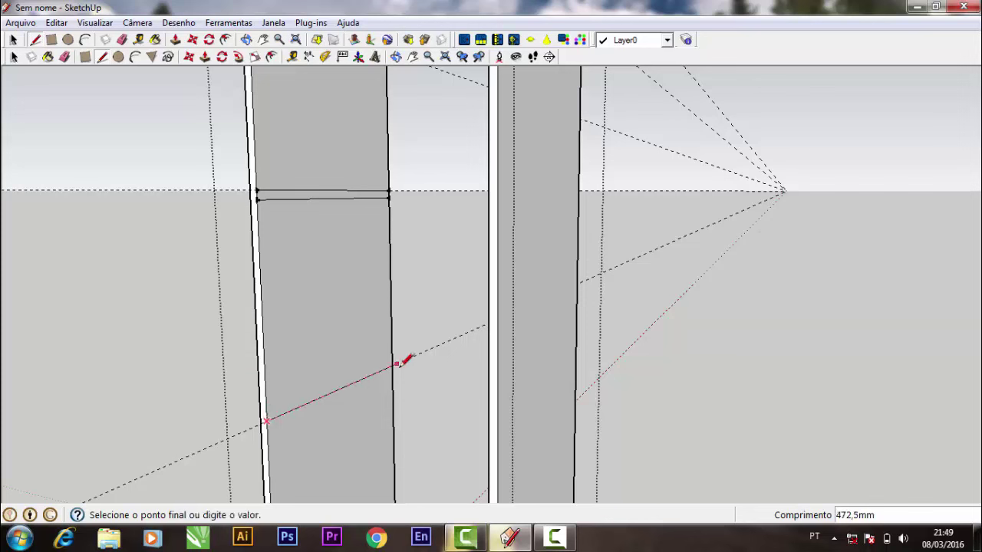
left_click(391, 366)
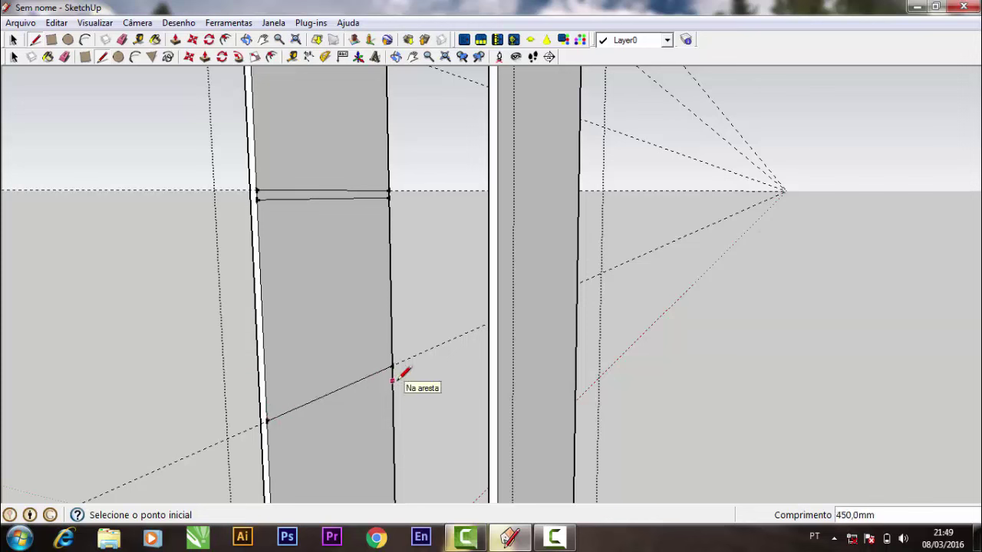
key("Escape")
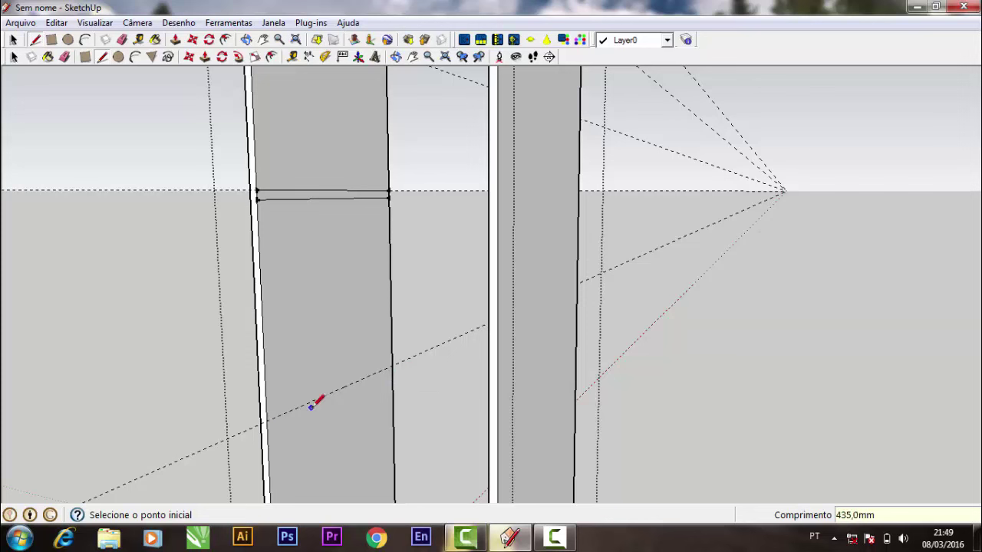
Add a second 450 mm edge 15 mm lower and redraw the upper edge, outlining the shelf band
left_click(268, 417)
key("Escape")
left_click(268, 417)
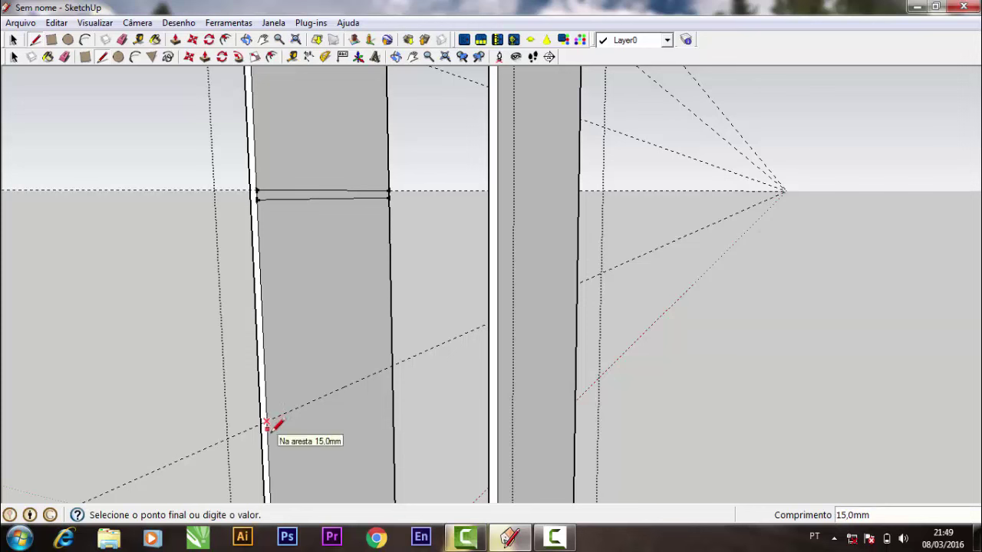
key("Escape")
left_click(267, 428)
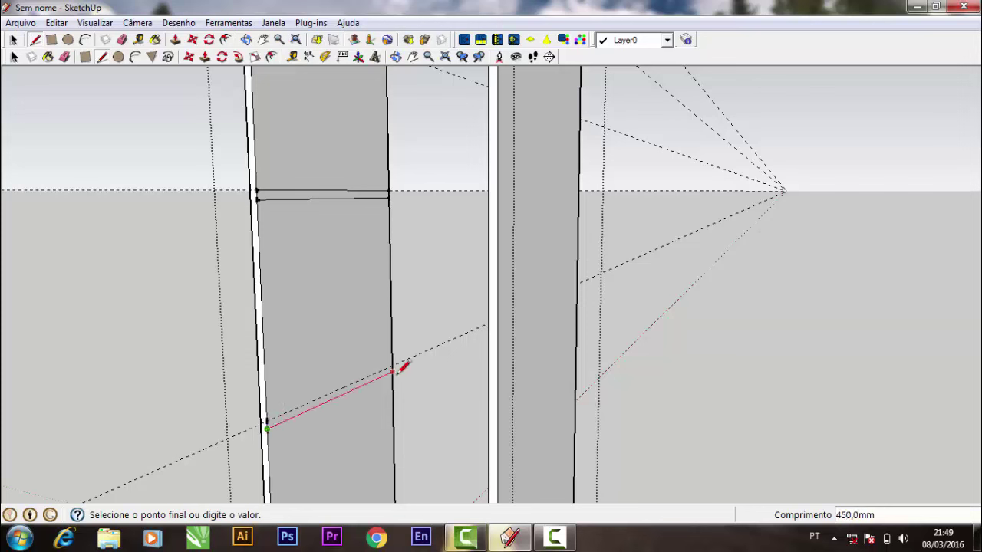
left_click(392, 371)
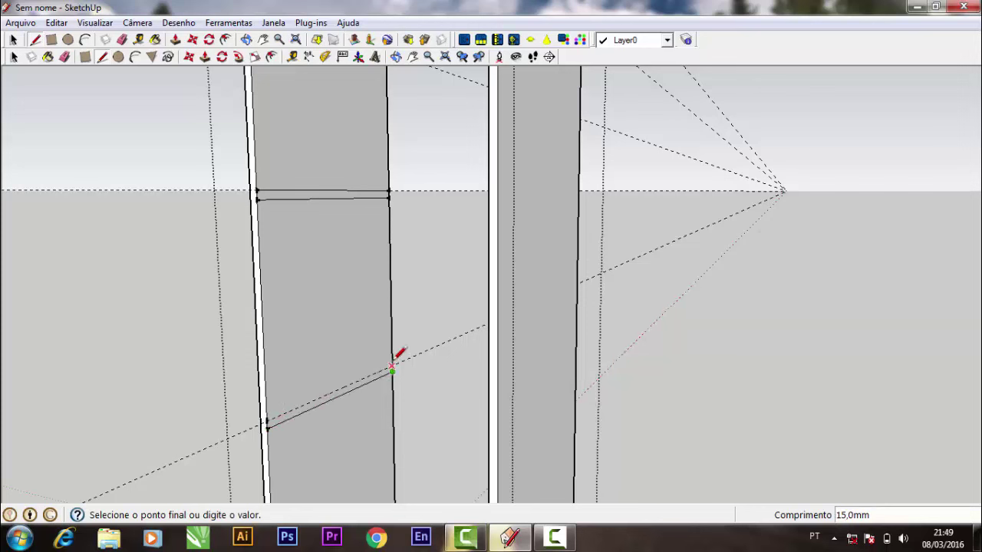
key("Escape")
left_click(392, 366)
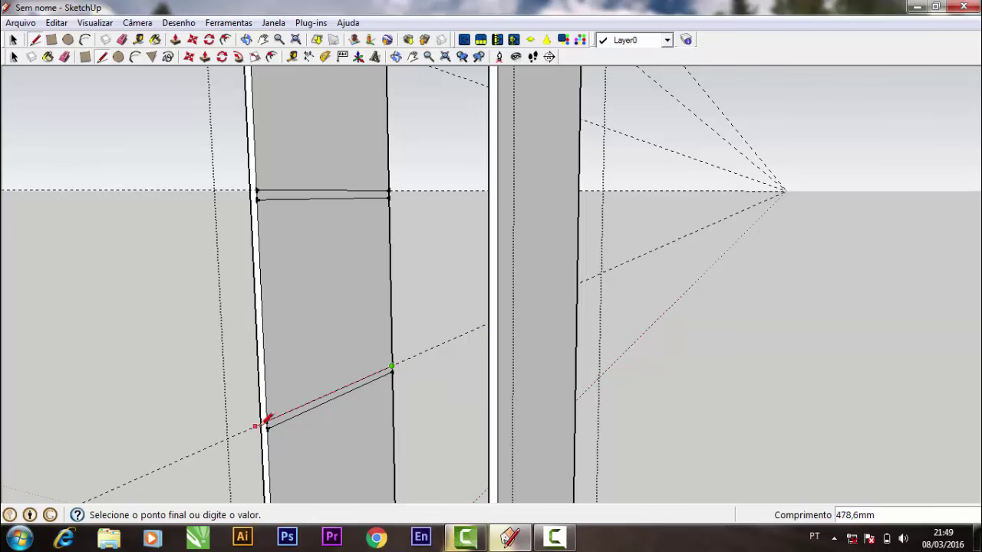
left_click(267, 420)
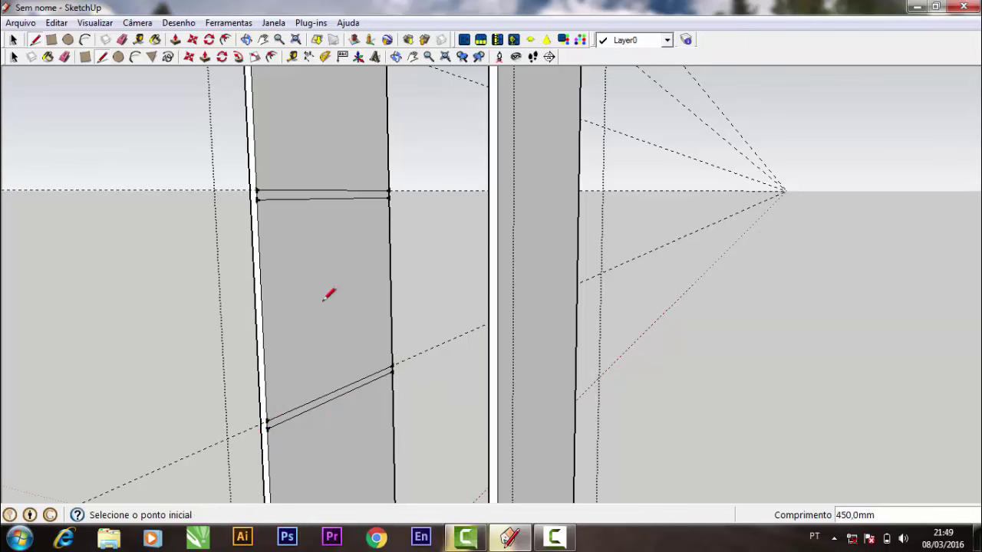
left_click(415, 56)
left_click_drag(412, 291, 402, 149)
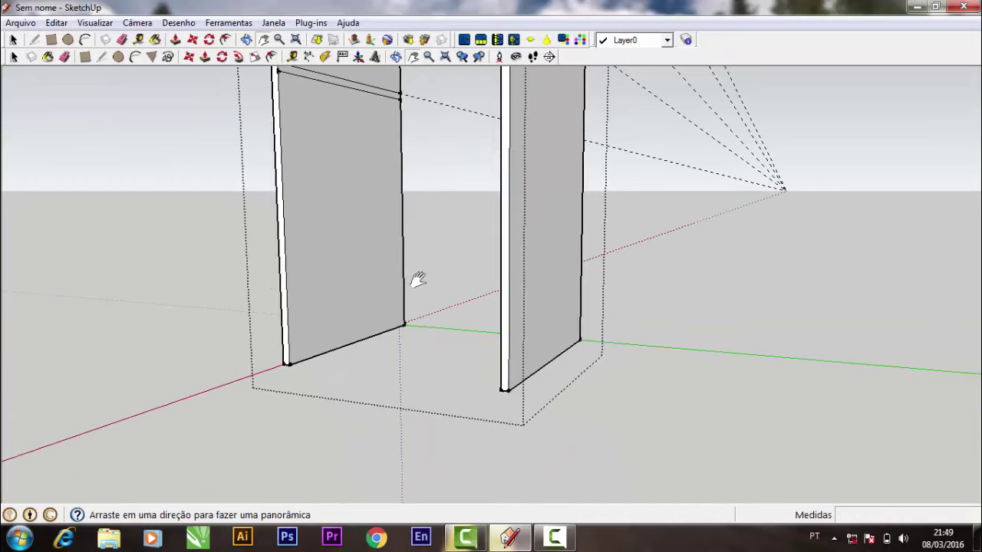
Place a guide 30 mm above the left panel's bottom edge
scroll(407, 322, "down", 2)
scroll(412, 391, "up", 4)
mouse_move(412, 391)
left_mouse_down()
mouse_move(412, 427)
mouse_move(449, 376)
mouse_move(450, 346)
left_mouse_up()
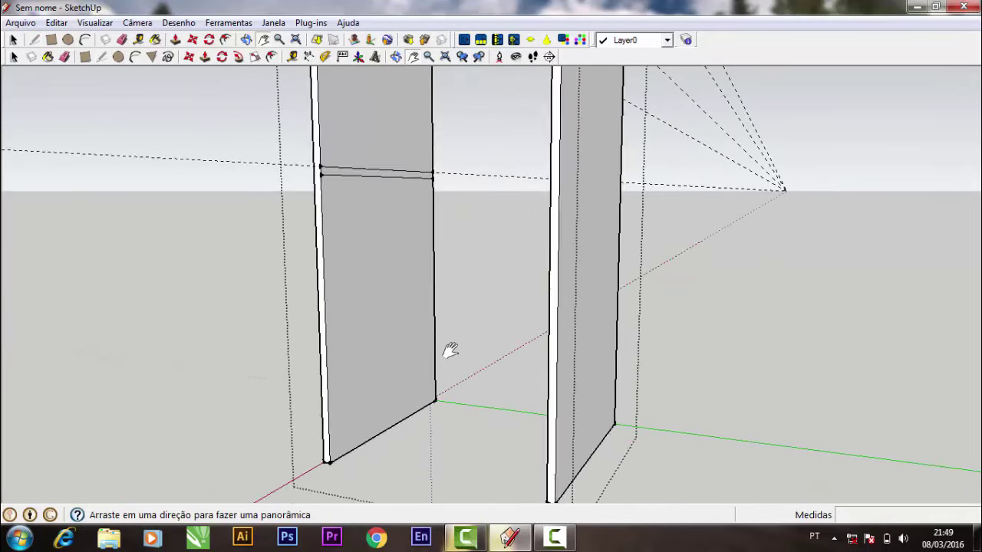
left_click(140, 40)
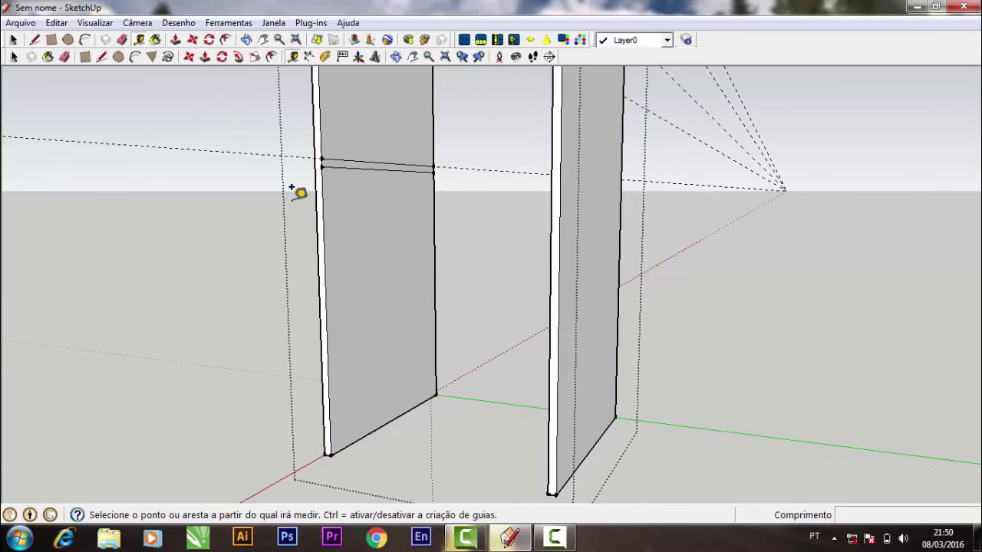
left_click(397, 414)
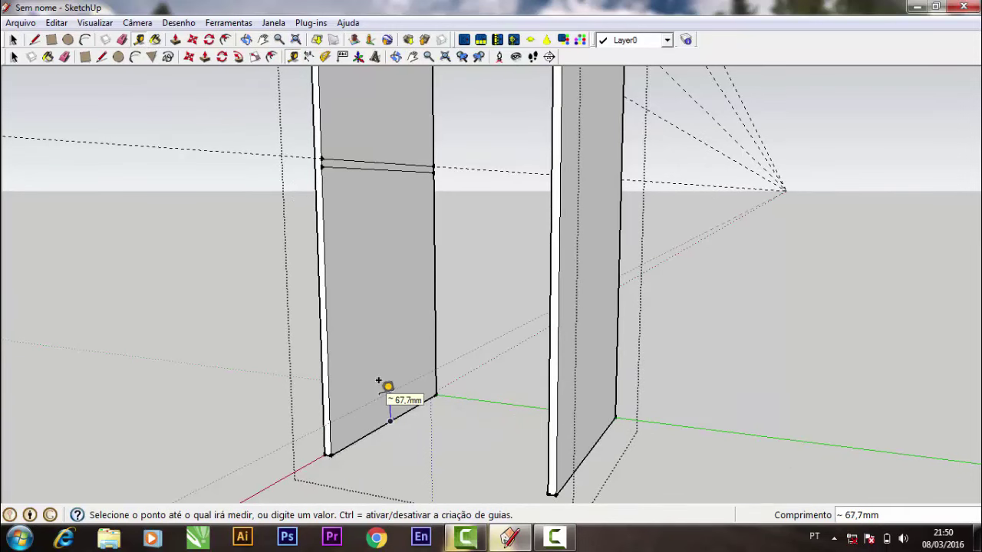
type("0")
key("Return")
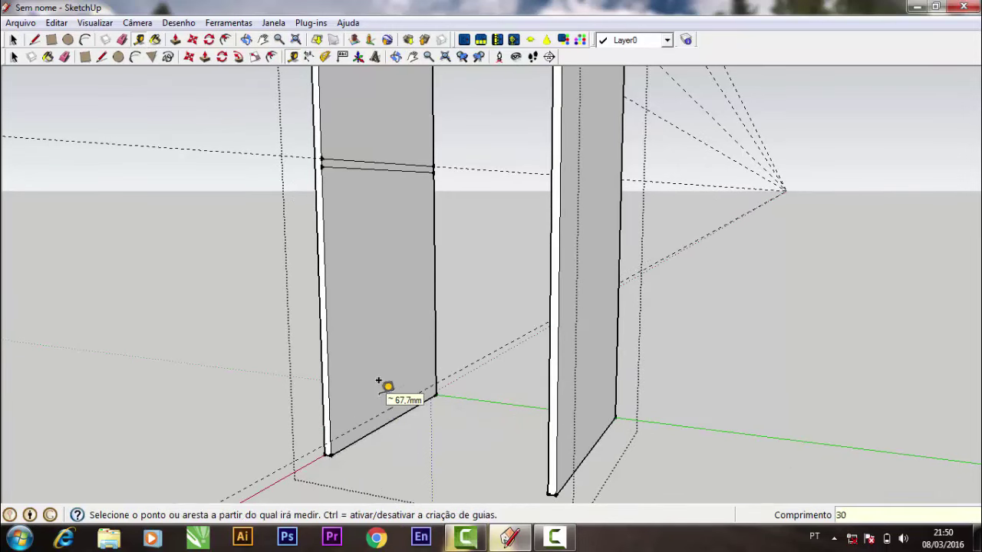
Draw the bottom shelf's two parallel edges across the panel near the base
left_click(103, 58)
left_click(330, 443)
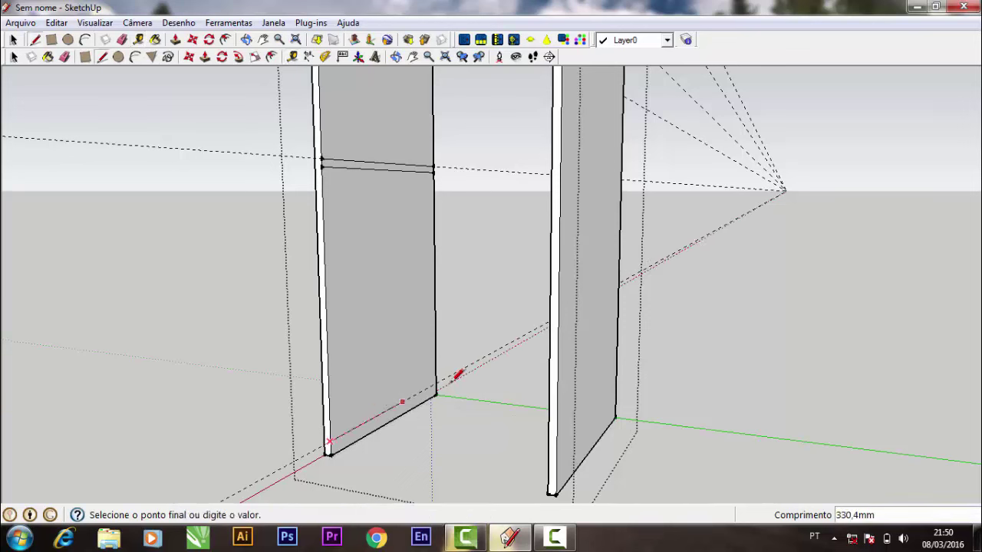
left_click(437, 384)
left_click(435, 384)
left_click(435, 379)
left_click(435, 380)
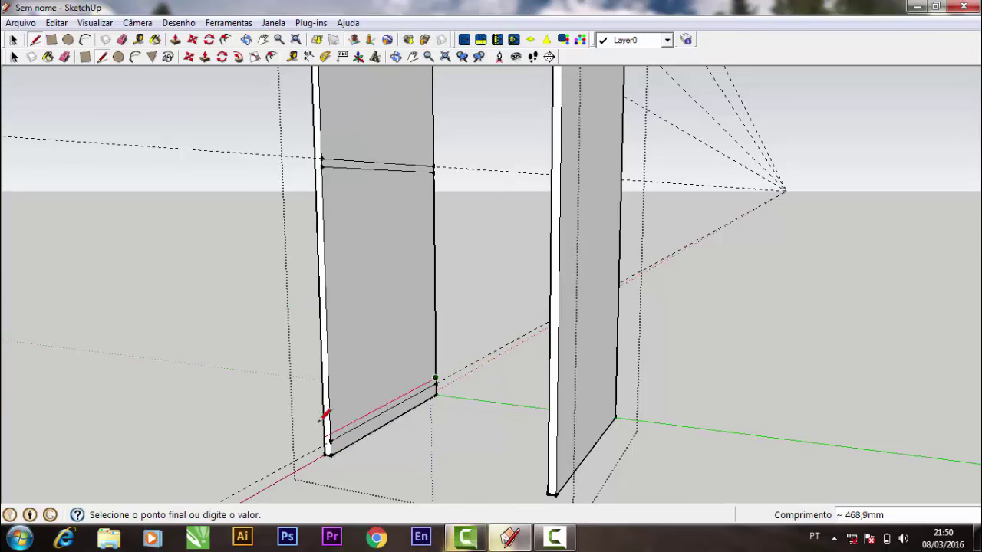
left_click(330, 433)
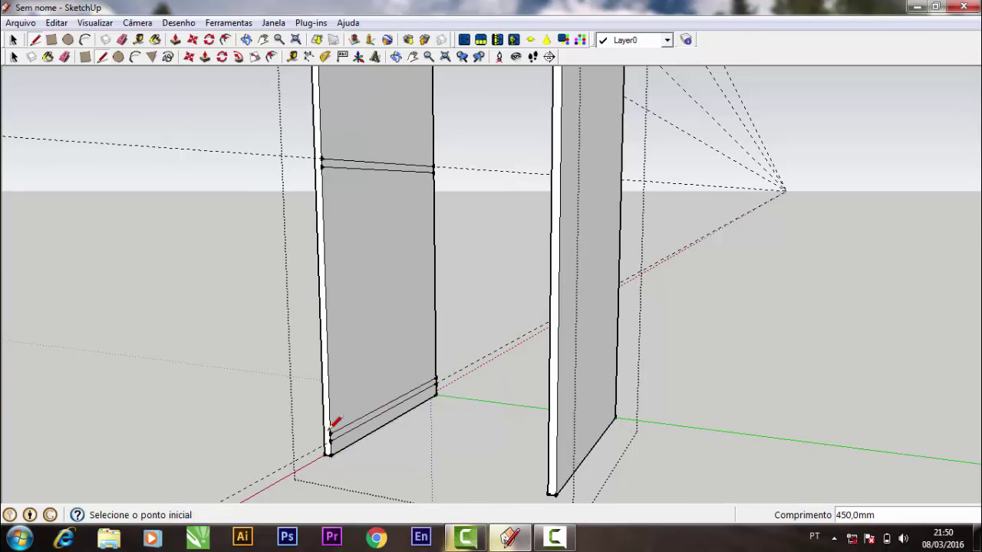
Extrude the four remaining shelf outlines to the same depth, then orbit to check
left_click(446, 56)
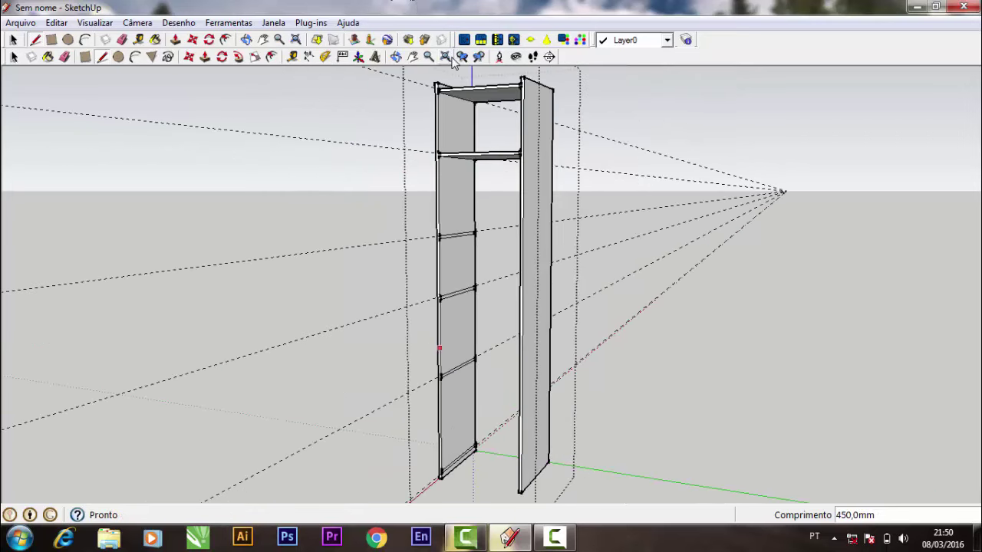
left_click(205, 57)
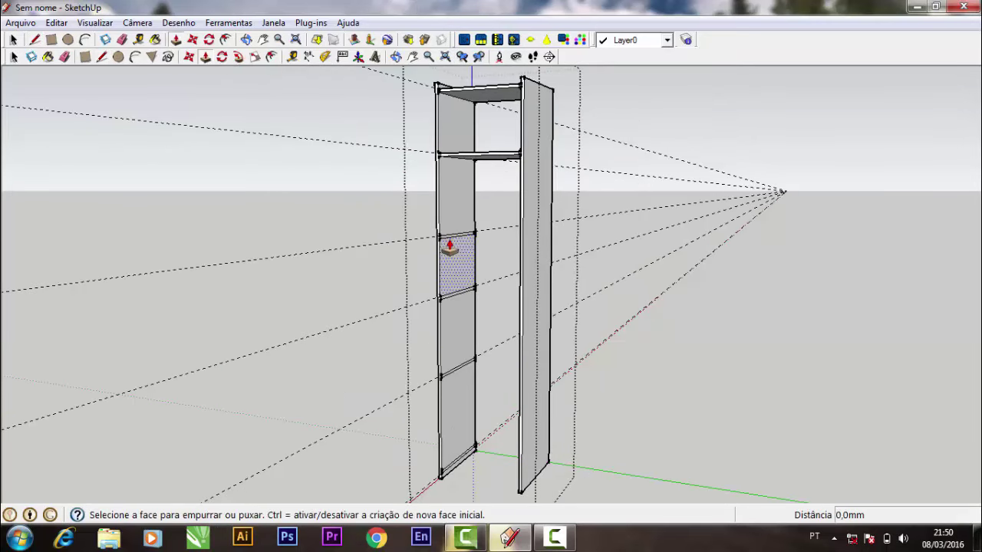
double_click(451, 242)
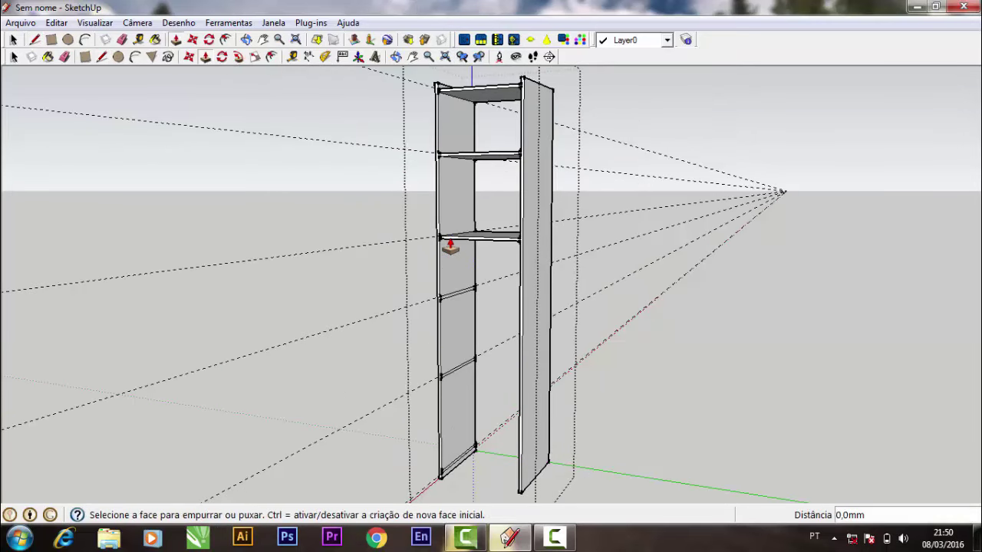
double_click(460, 299)
double_click(451, 374)
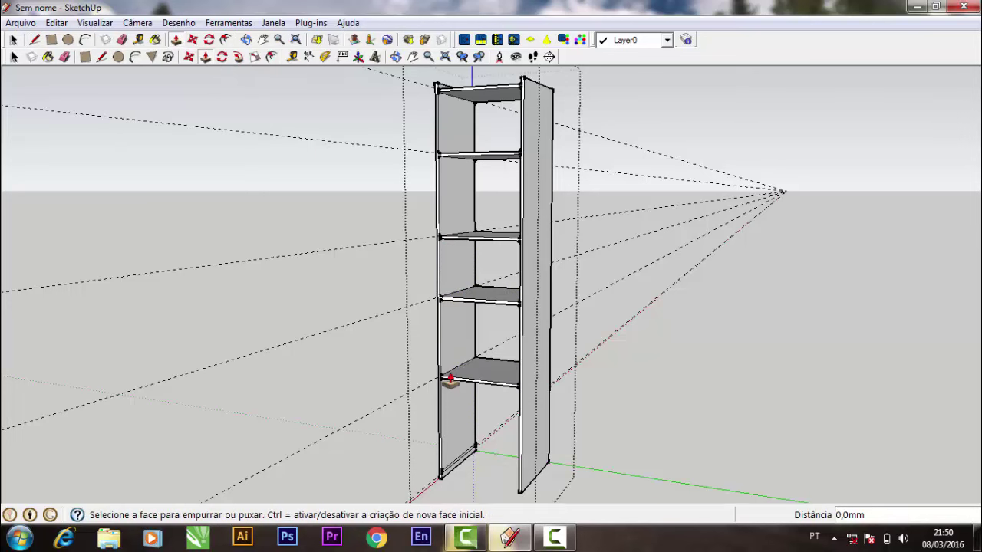
double_click(455, 470)
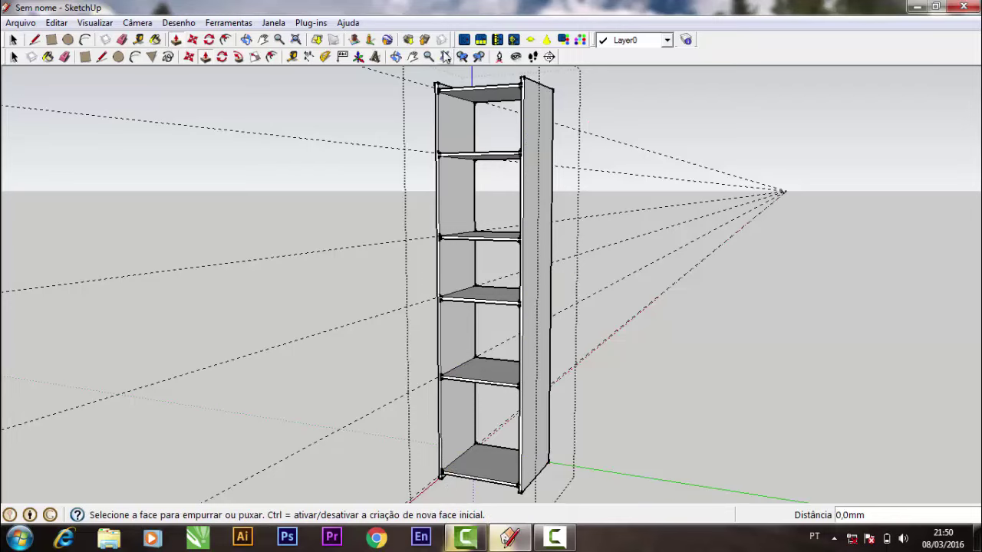
left_click(395, 57)
mouse_move(487, 149)
left_mouse_down()
mouse_move(693, 160)
mouse_move(561, 188)
mouse_move(609, 342)
mouse_move(660, 256)
left_mouse_up()
left_click_drag(324, 116, 233, 113)
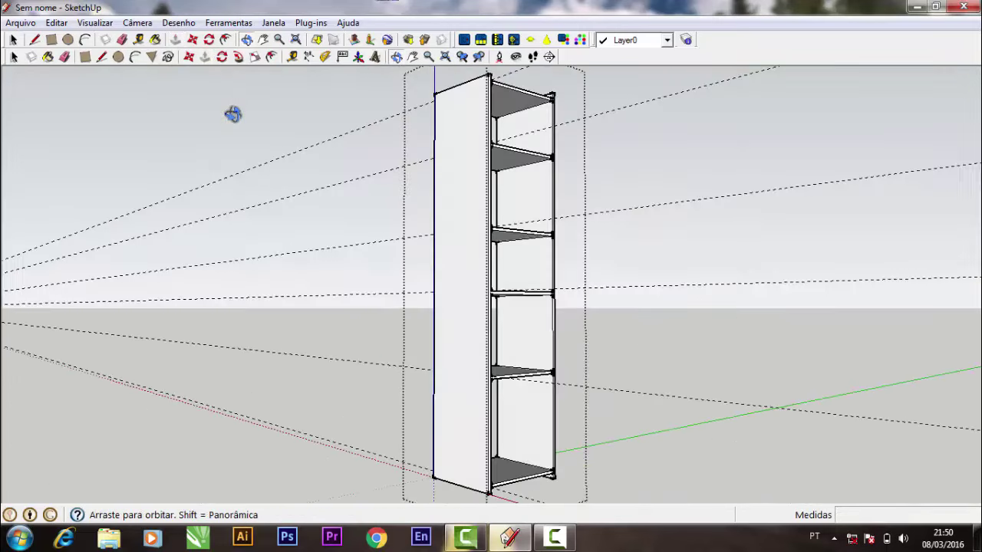
left_click(122, 40)
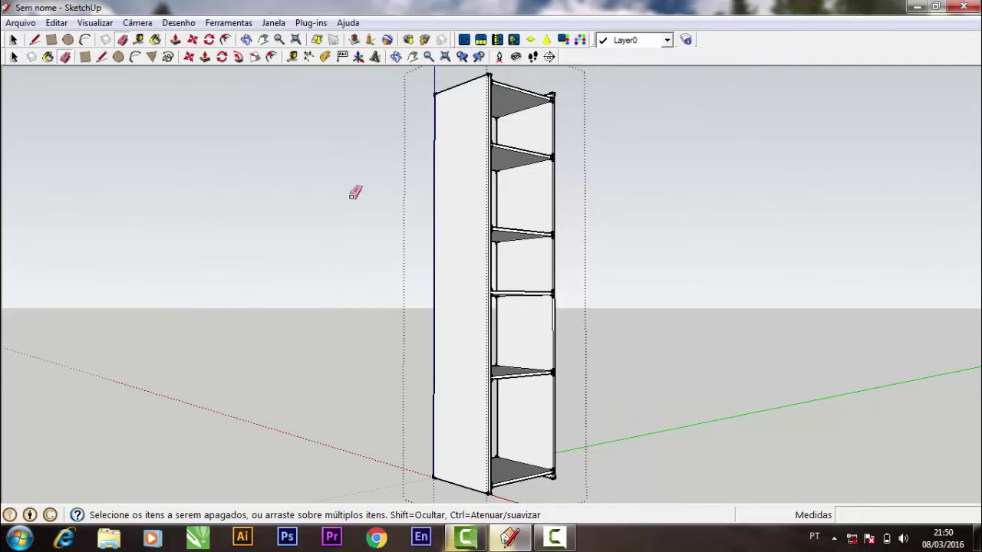
left_click(396, 56)
left_click_drag(469, 199, 270, 307)
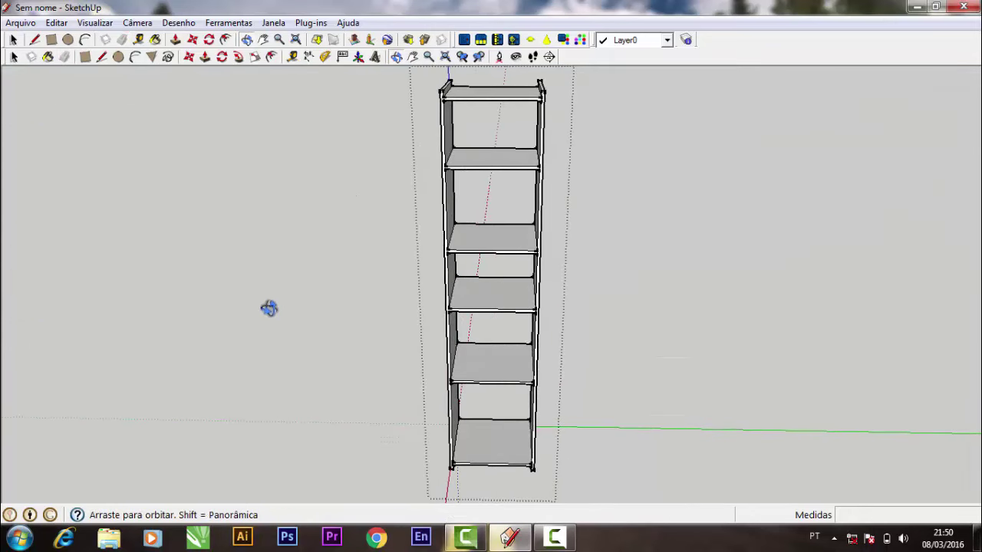
left_click(14, 40)
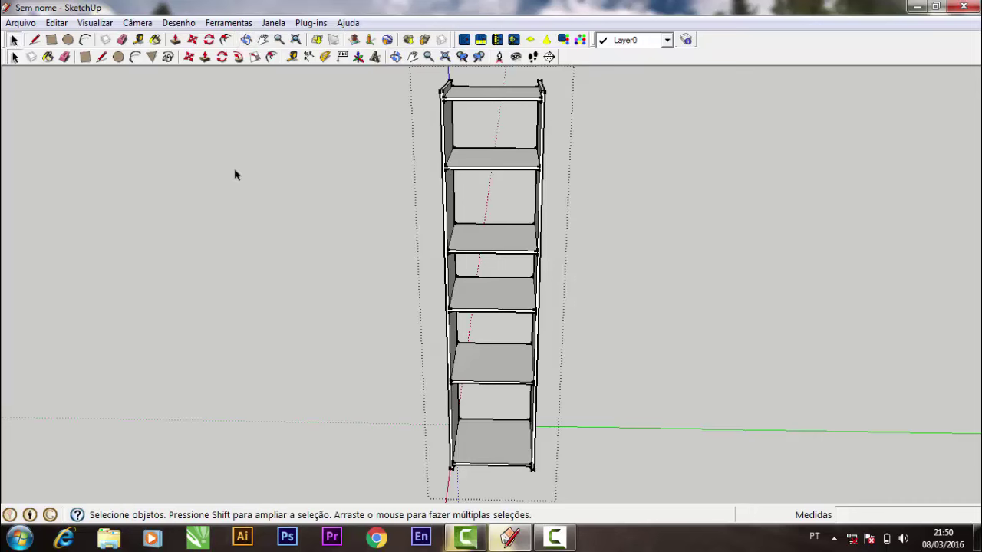
triple_click(513, 175)
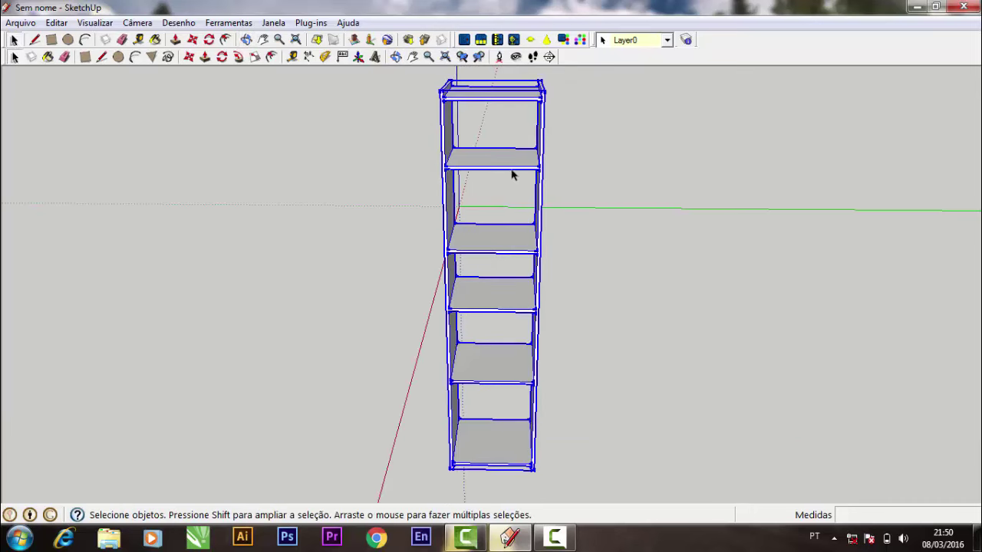
left_click(395, 56)
mouse_move(429, 230)
left_mouse_down()
mouse_move(375, 254)
mouse_move(522, 213)
mouse_move(621, 258)
mouse_move(662, 253)
mouse_move(614, 235)
mouse_move(643, 212)
left_mouse_up()
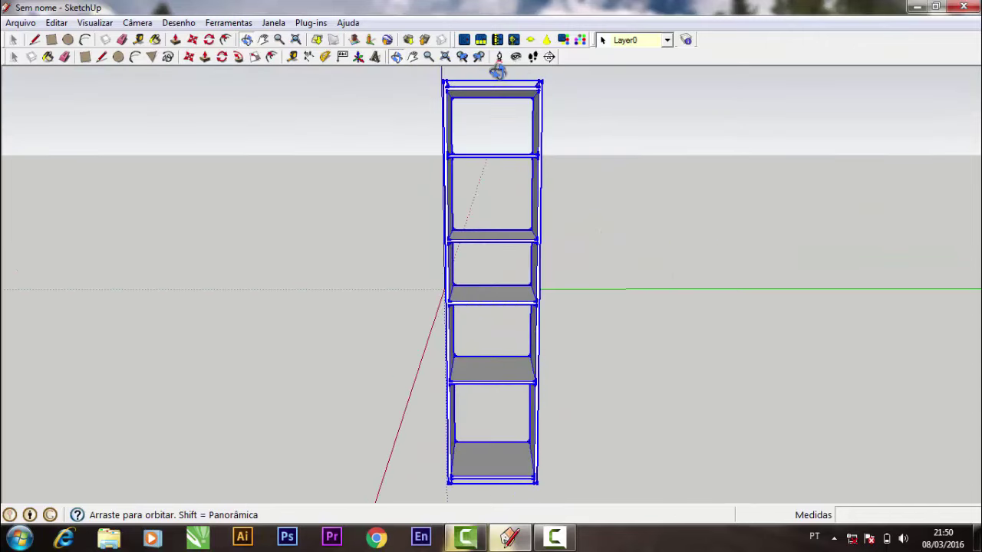
left_click(428, 56)
left_click_drag(454, 114, 453, 77)
key("h")
mouse_move(379, 322)
left_mouse_down()
mouse_move(377, 394)
mouse_move(346, 460)
left_mouse_up()
left_click_drag(389, 348, 379, 330)
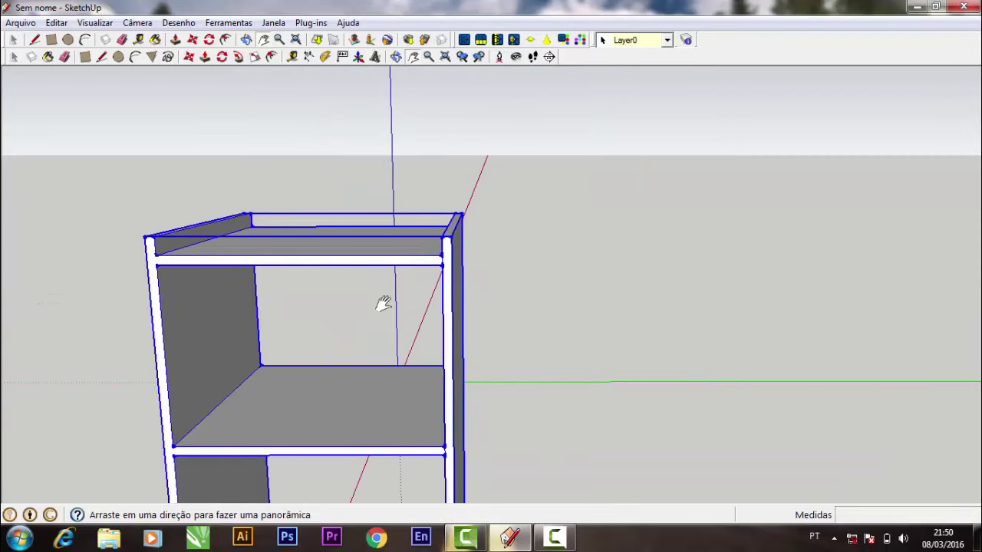
left_click(396, 56)
mouse_move(494, 171)
left_mouse_down()
mouse_move(351, 168)
mouse_move(320, 189)
left_mouse_up()
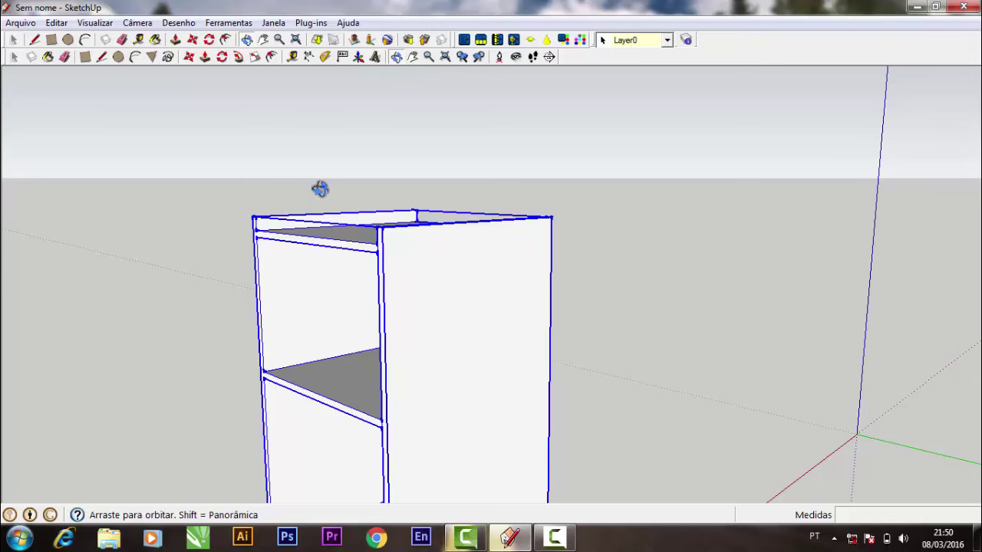
mouse_move(370, 230)
left_mouse_down()
mouse_move(519, 189)
mouse_move(218, 123)
left_mouse_up()
mouse_move(450, 192)
left_mouse_down()
mouse_move(524, 184)
mouse_move(593, 99)
left_mouse_up()
left_click(427, 56)
left_click_drag(537, 259, 433, 126)
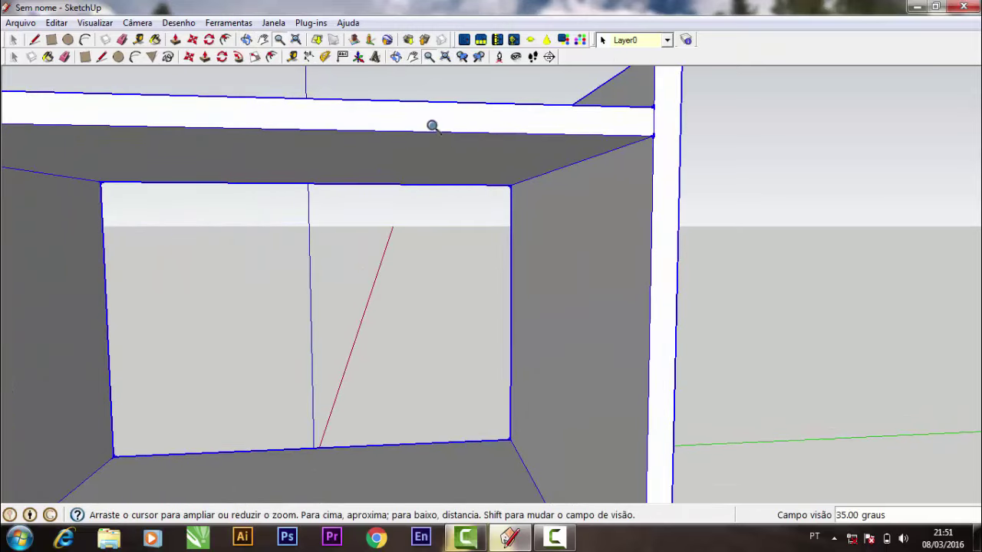
left_click(412, 56)
mouse_move(559, 212)
left_mouse_down()
mouse_move(340, 410)
mouse_move(369, 324)
left_mouse_up()
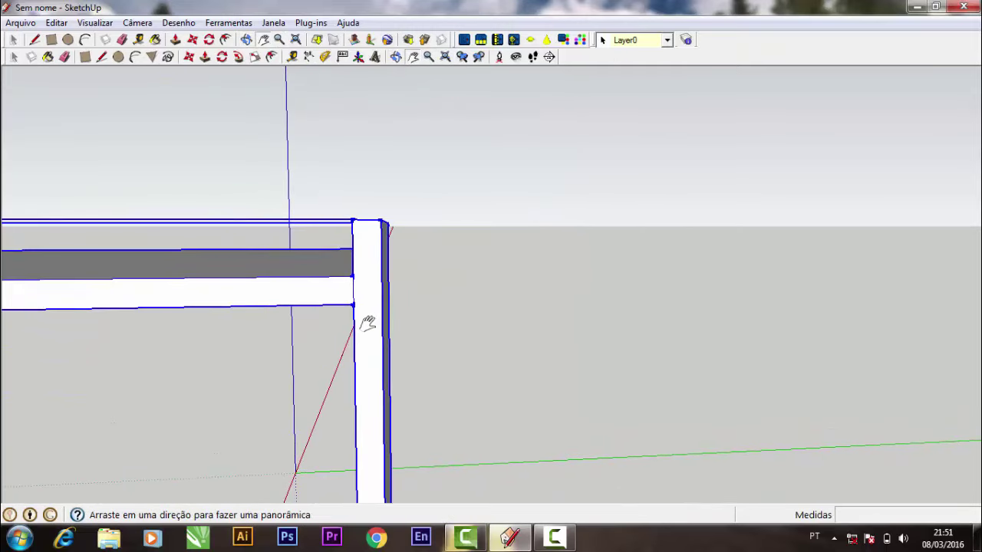
left_click(397, 57)
mouse_move(287, 99)
left_mouse_down()
mouse_move(309, 167)
mouse_move(159, 7)
left_mouse_up()
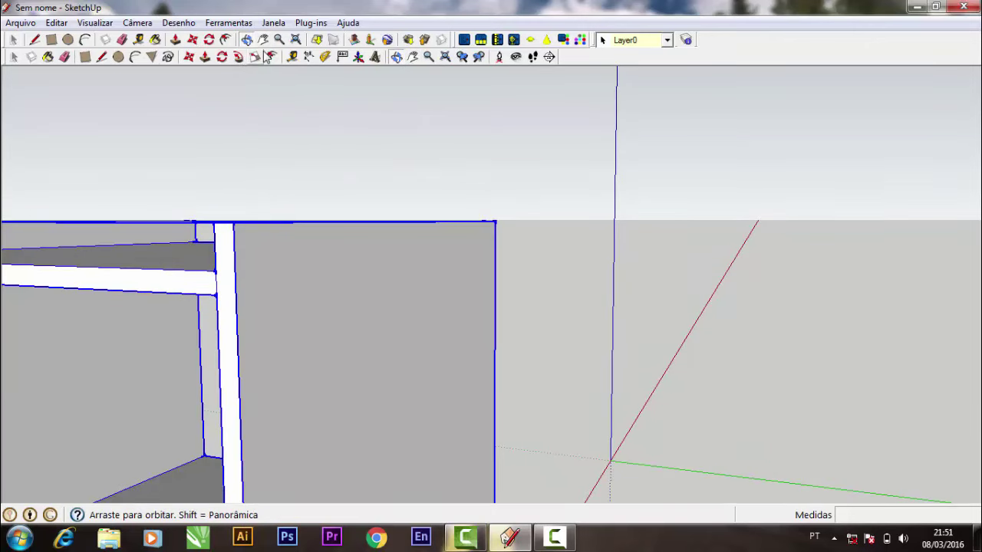
Outline a 15 mm strip 30 mm below the second panel's top edge
left_click(292, 56)
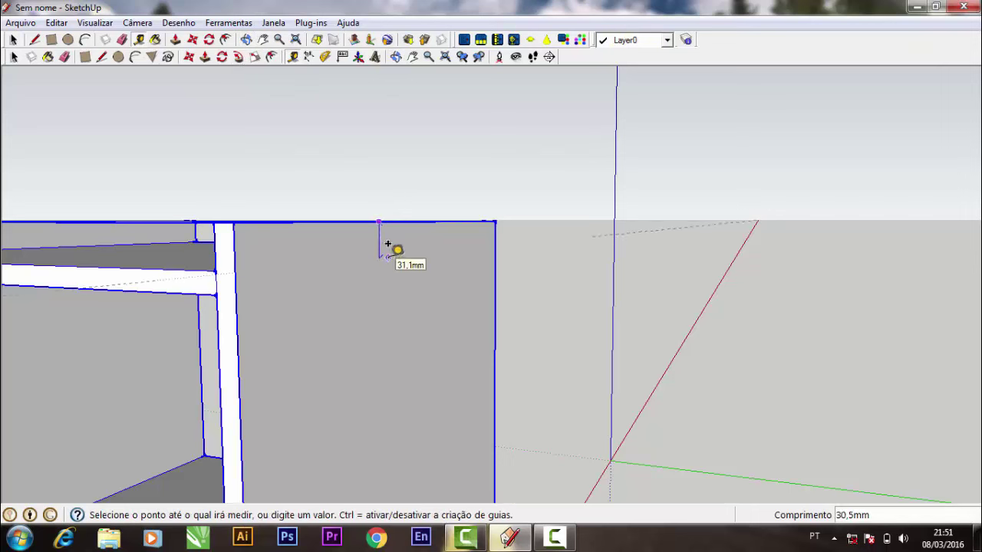
type("30")
key("Return")
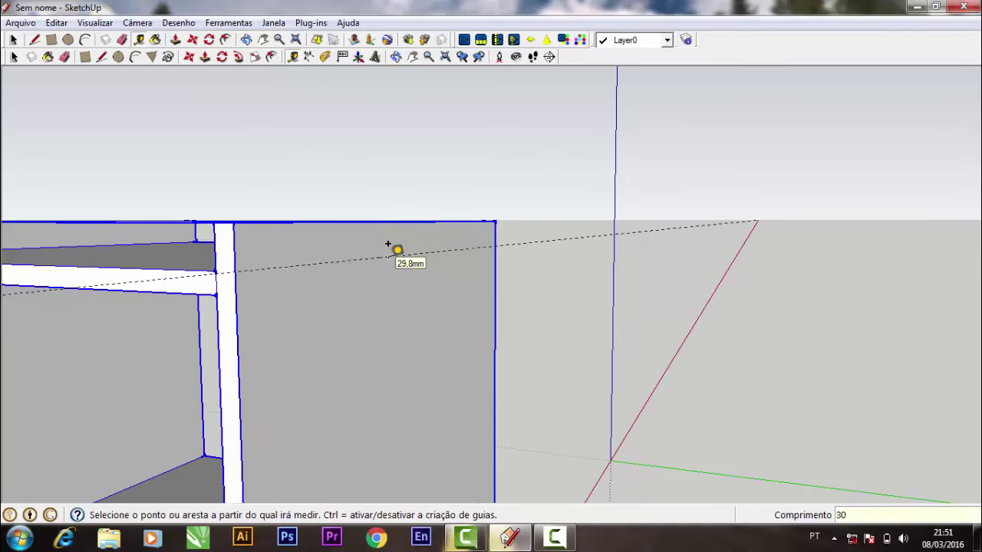
left_click(101, 58)
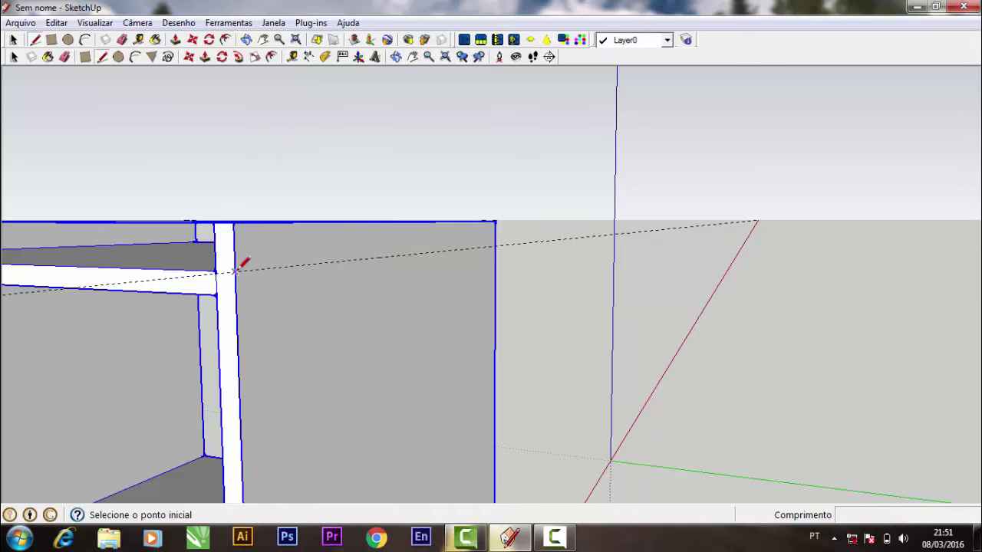
left_click(235, 271)
left_click(236, 296)
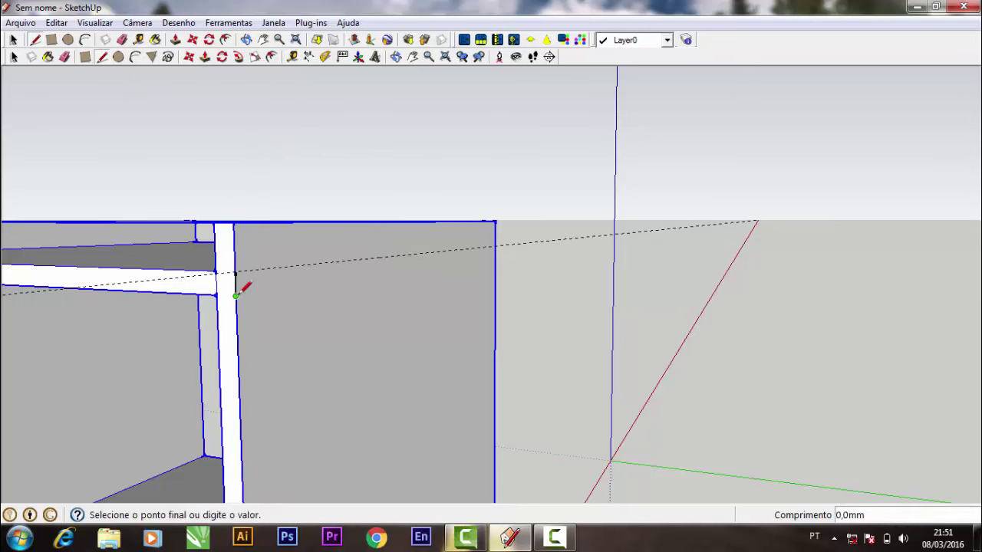
left_click(495, 259)
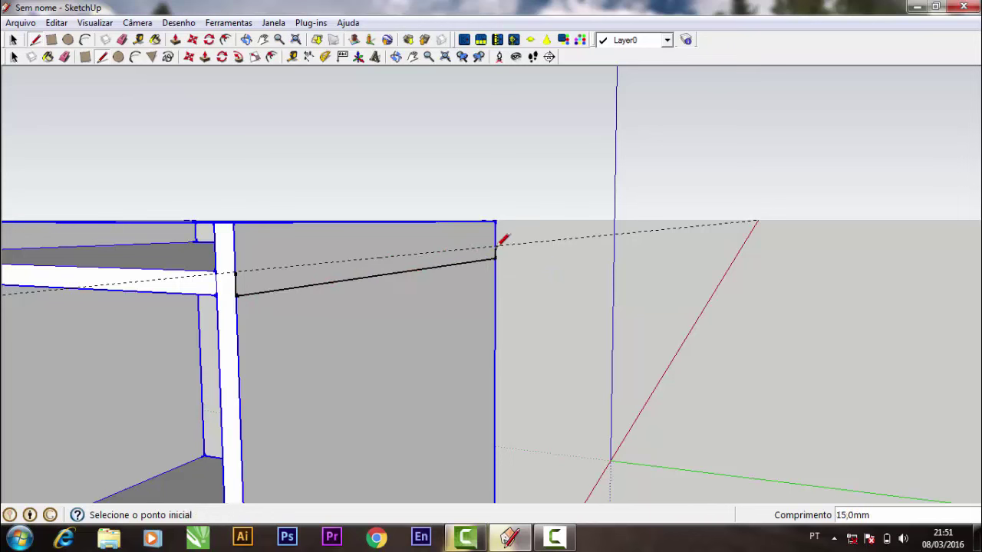
left_click(495, 247)
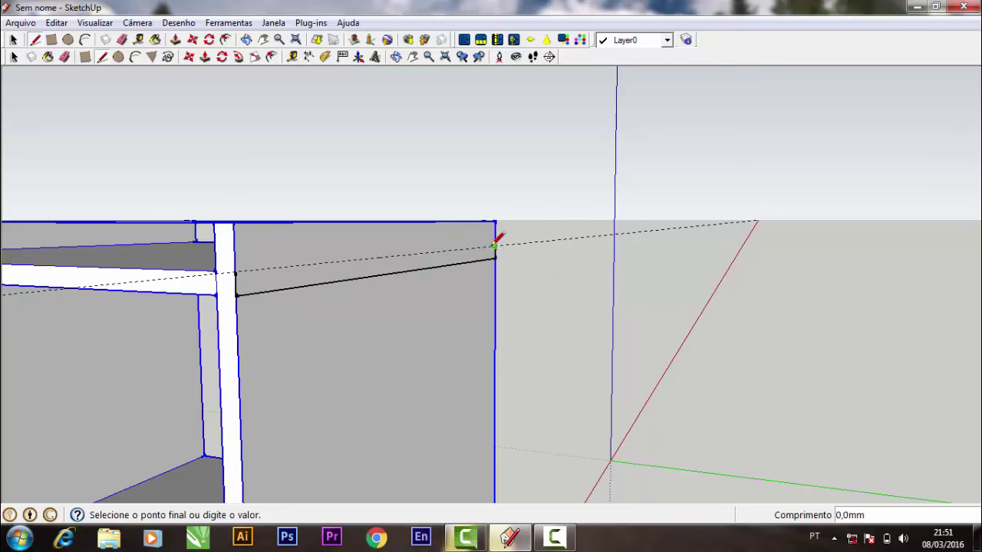
left_click(235, 271)
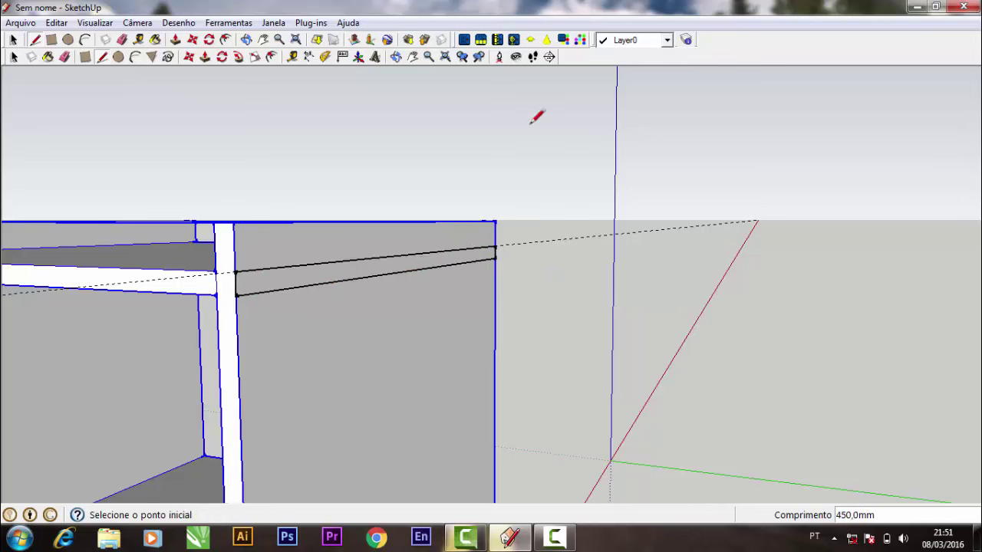
Push/Pull the strip 900 mm outward from the panel
left_click(428, 57)
left_click_drag(461, 164, 469, 248)
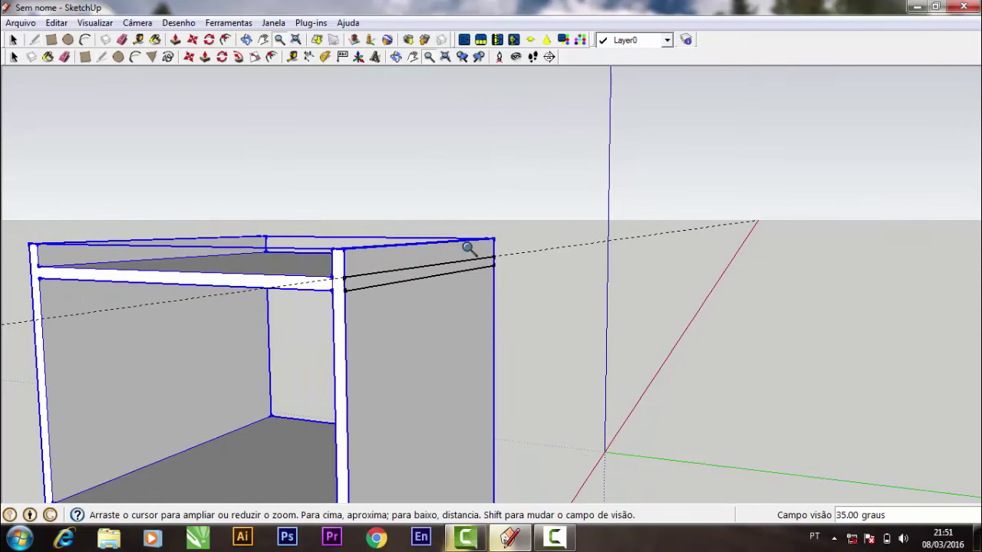
left_click(205, 57)
left_click_drag(469, 280, 578, 290)
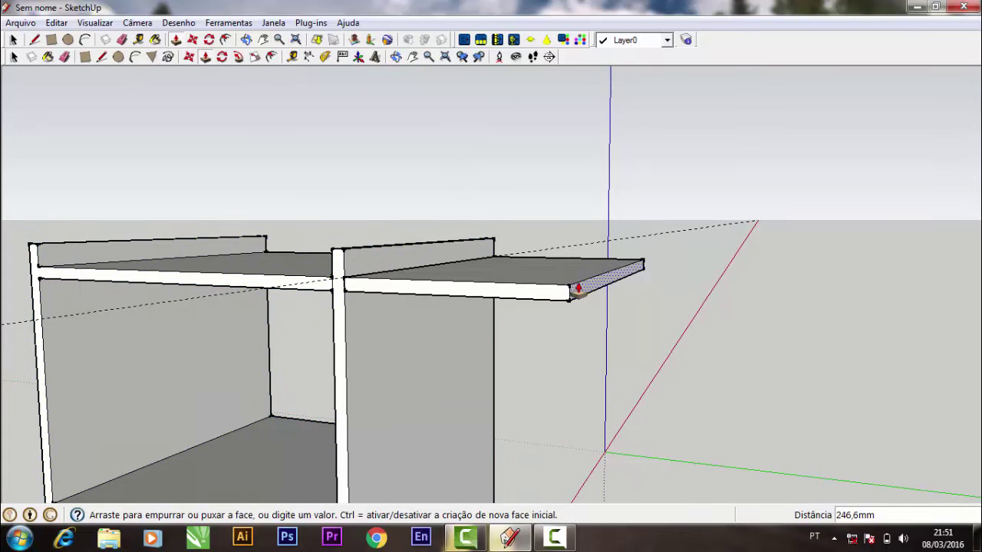
type("900")
key("Return")
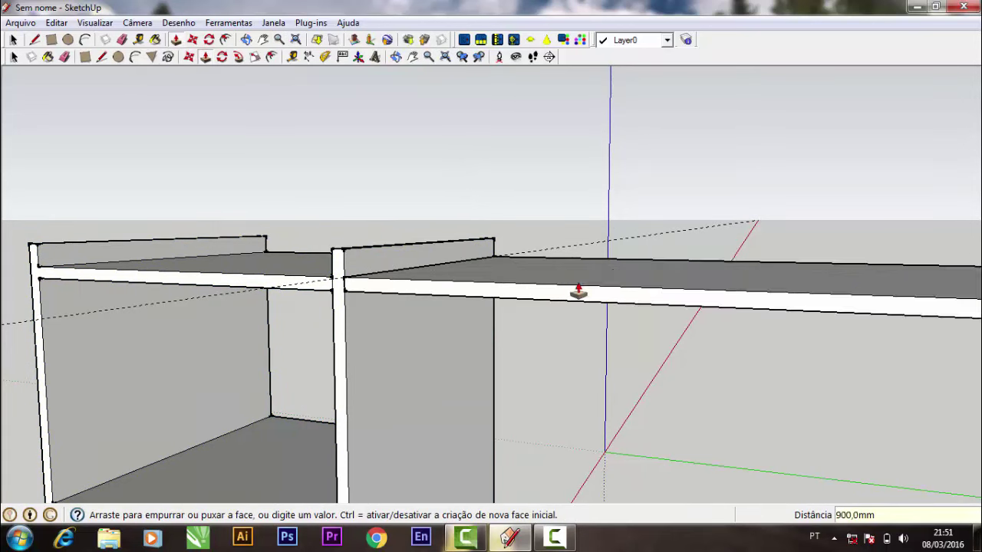
left_click(413, 57)
Pan and orbit beneath the new top shelf, abandoning a trial line there
left_click_drag(480, 238, 509, 183)
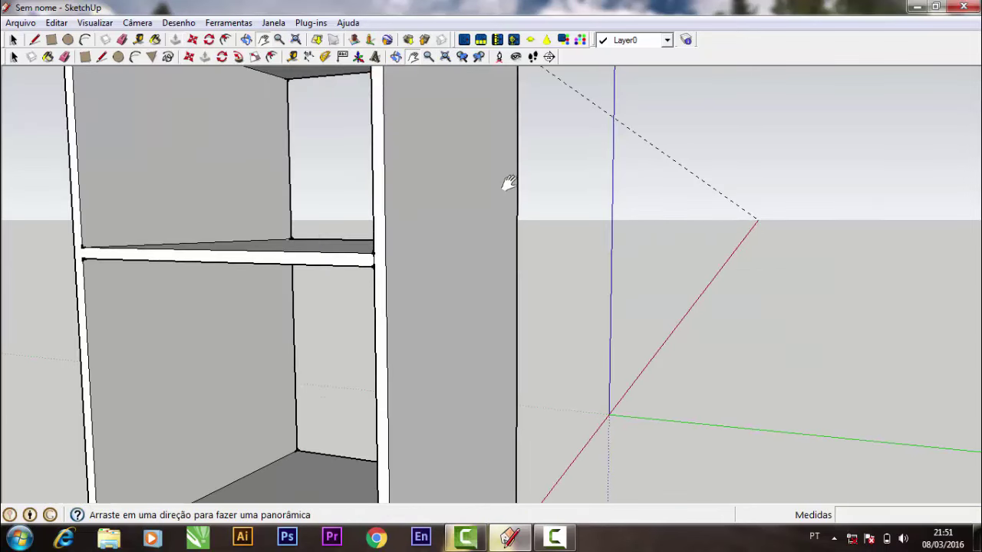
mouse_move(299, 68)
left_mouse_down()
mouse_move(279, 165)
mouse_move(258, 201)
left_mouse_up()
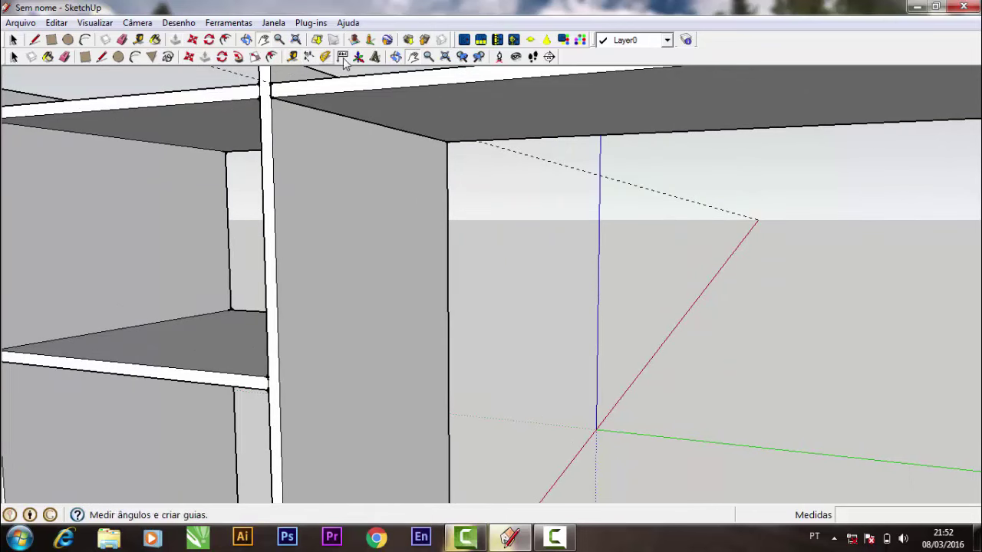
left_click(396, 56)
mouse_move(461, 138)
left_mouse_down()
mouse_move(517, 197)
mouse_move(544, 165)
mouse_move(311, 148)
mouse_move(253, 127)
left_mouse_up()
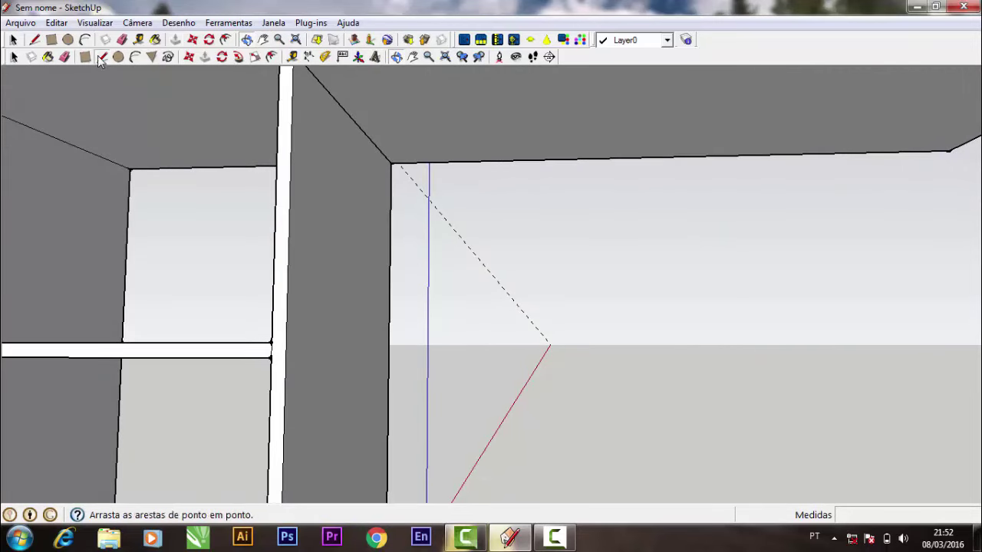
left_click(101, 56)
left_click(270, 356)
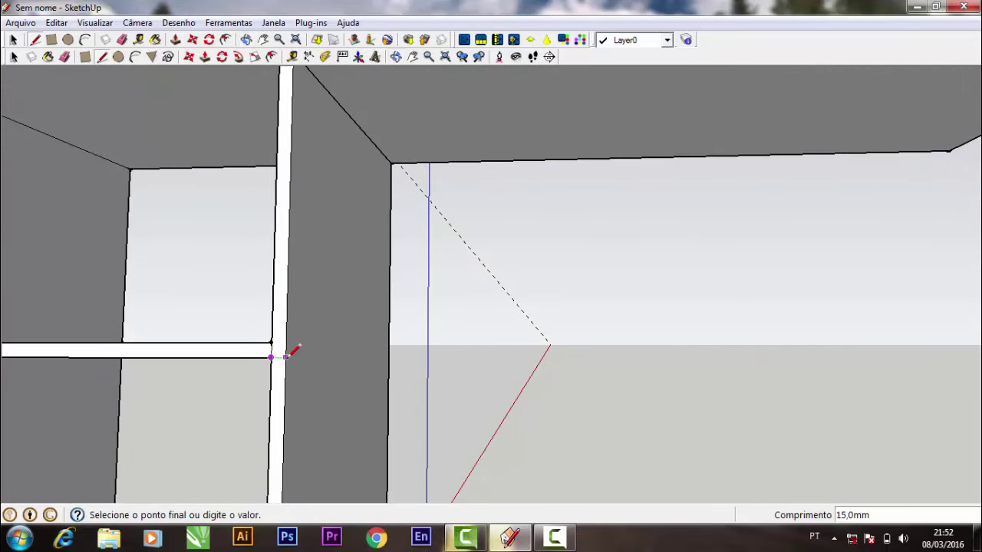
left_click(389, 353)
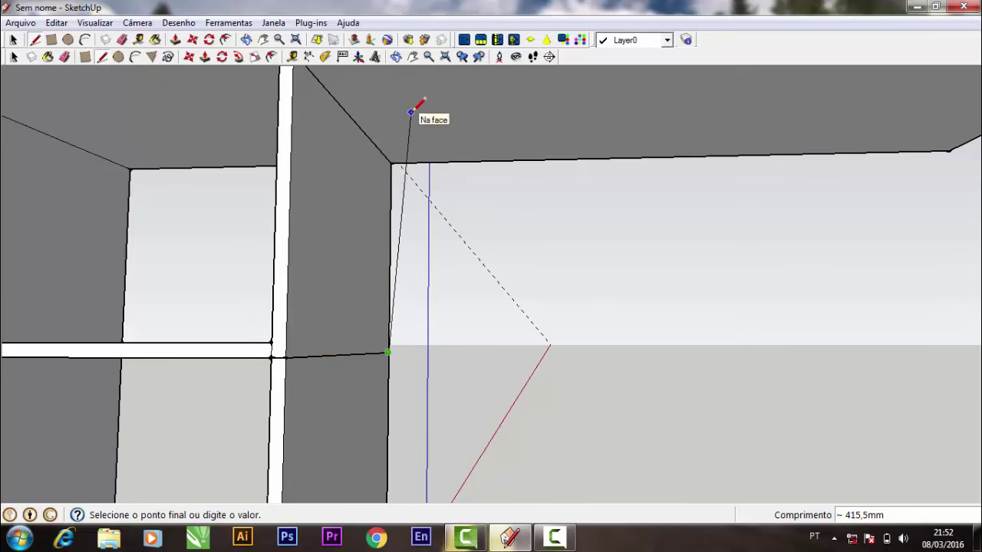
key("Escape")
Draw two parallel lines across the column's outer side face near the top
mouse_move(409, 77)
left_mouse_down()
mouse_move(340, 274)
mouse_move(158, 325)
mouse_move(51, 285)
mouse_move(98, 291)
left_mouse_up()
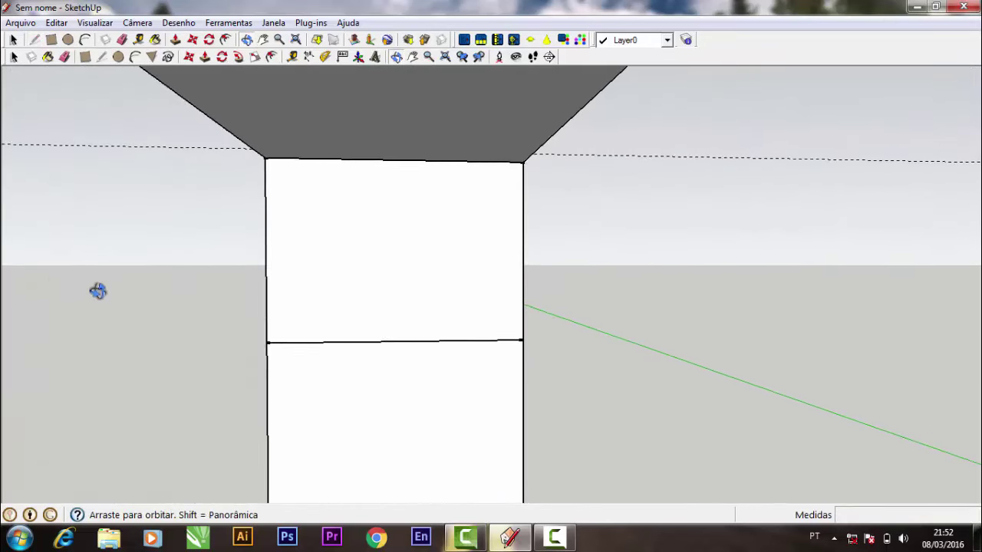
left_click(102, 57)
left_click(265, 334)
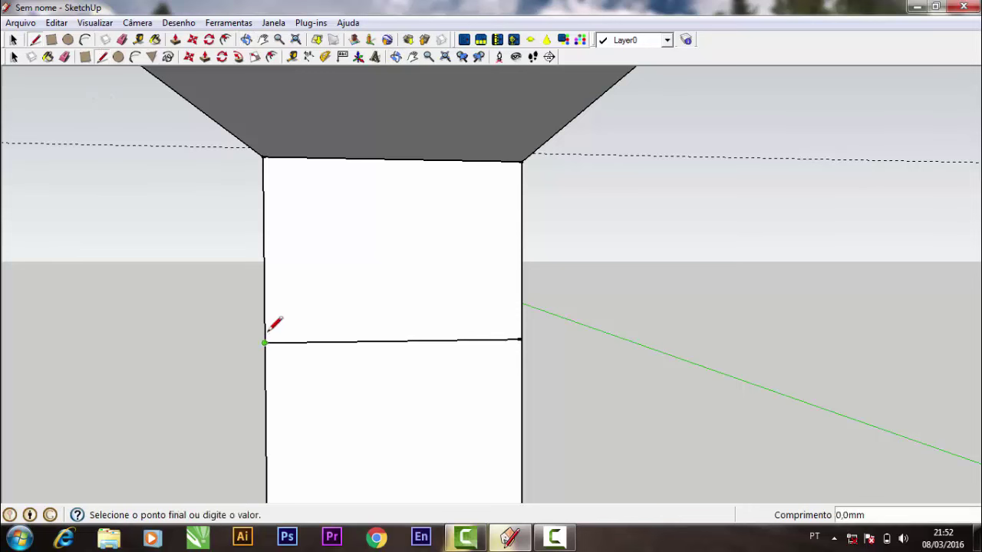
left_click(522, 332)
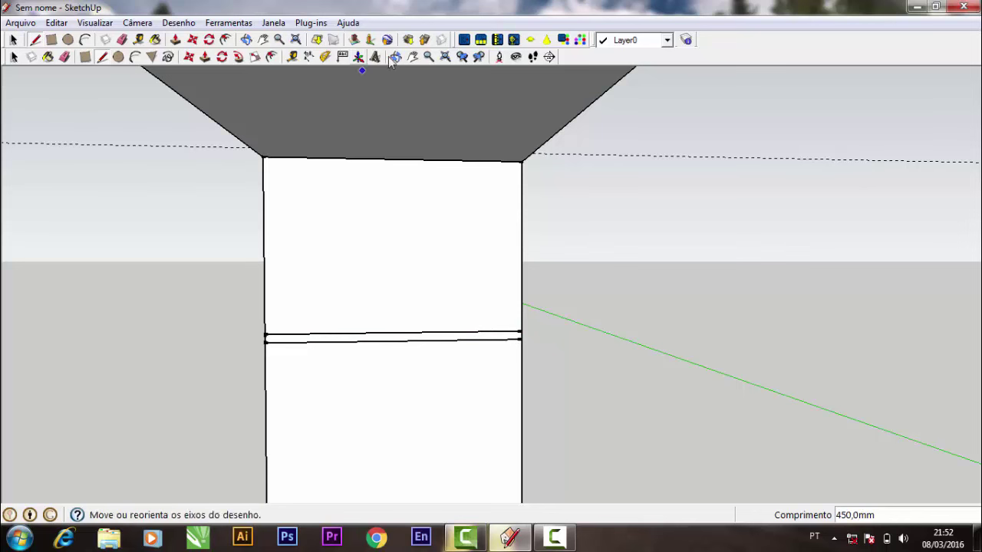
left_click(451, 59)
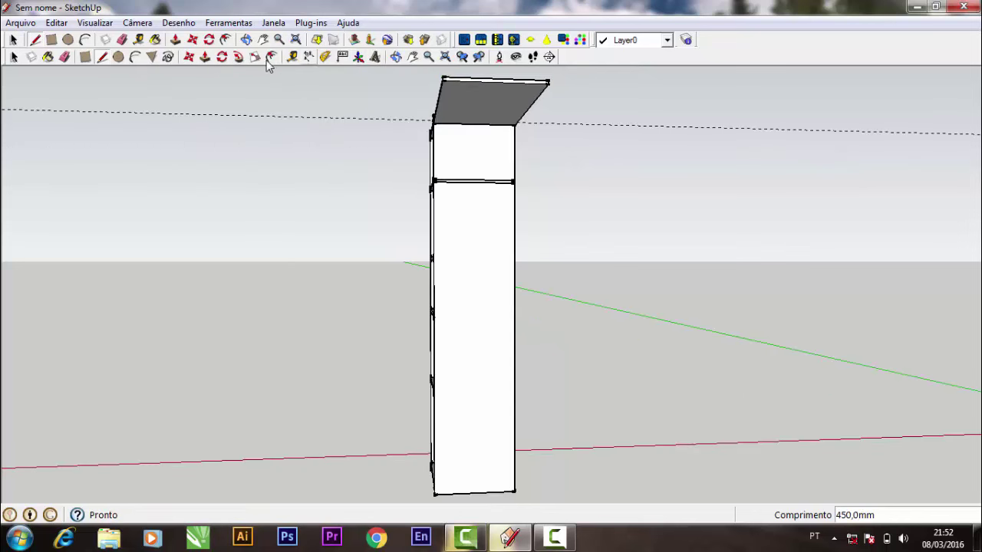
Close a 15 mm strip at the column's top with short lines at both ends
left_click(205, 57)
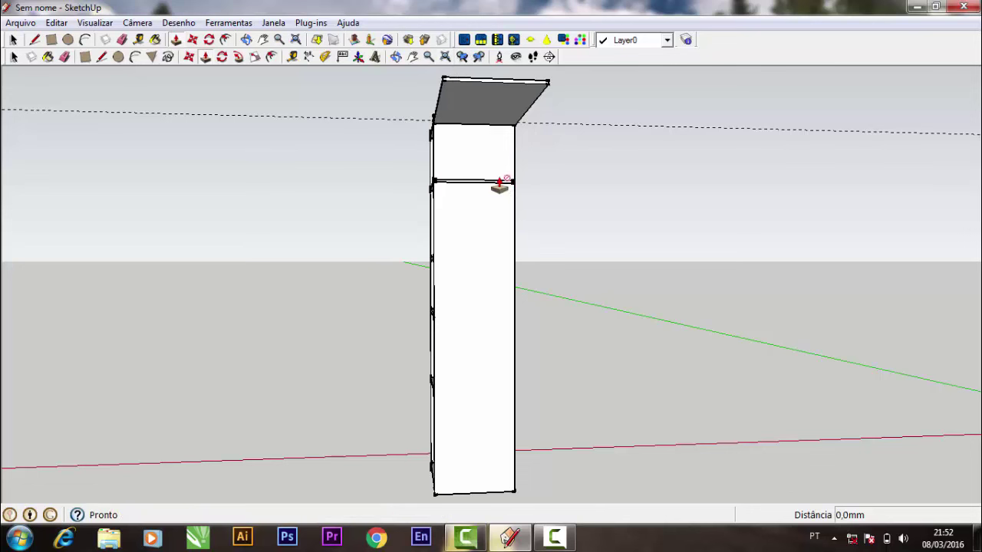
left_click(430, 57)
scroll(491, 159, "up", 4)
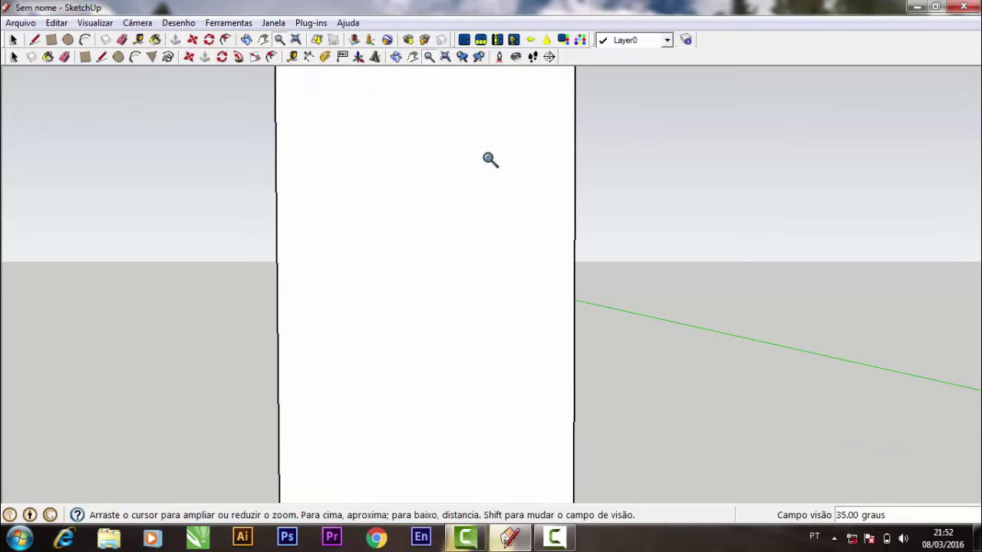
left_click(412, 57)
left_click_drag(460, 168, 453, 443)
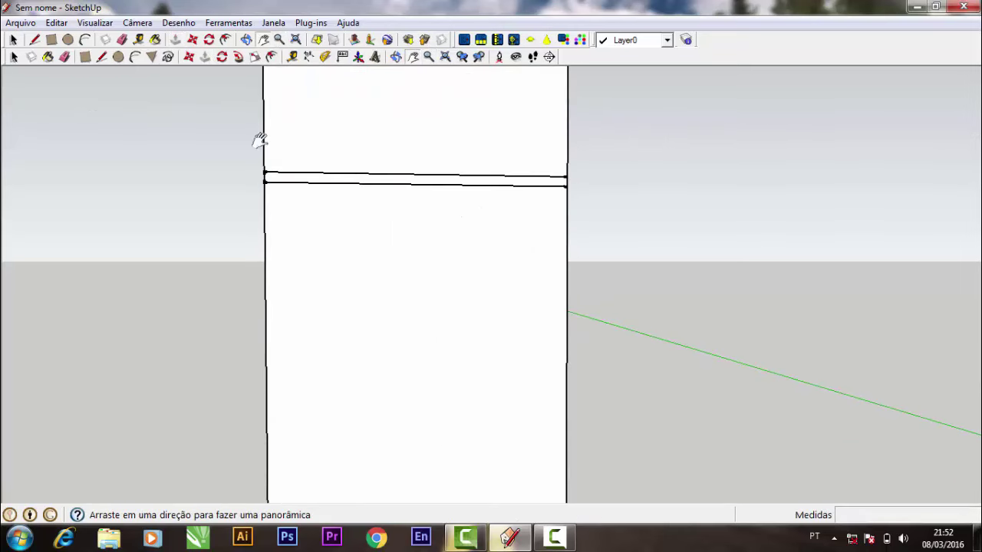
left_click(102, 57)
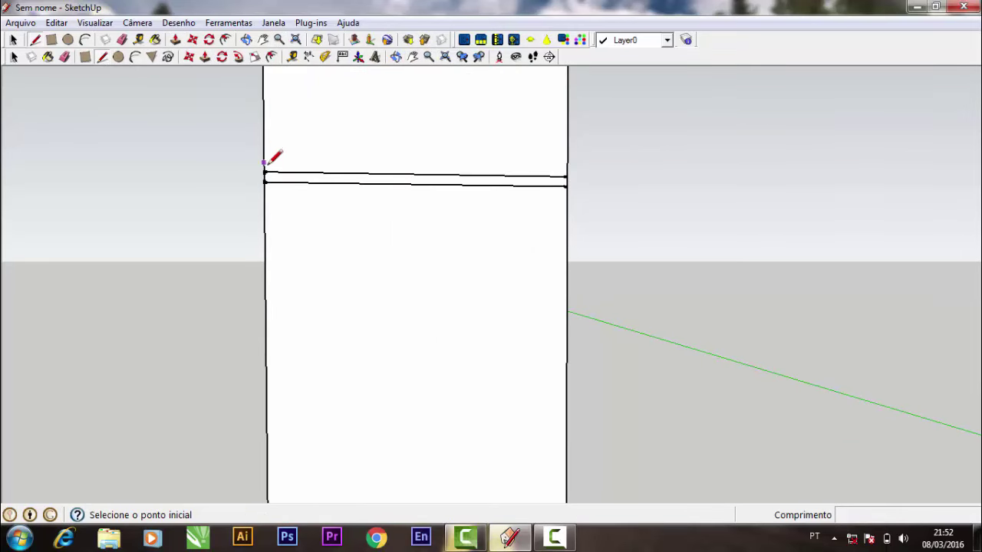
left_click(264, 163)
left_click(265, 174)
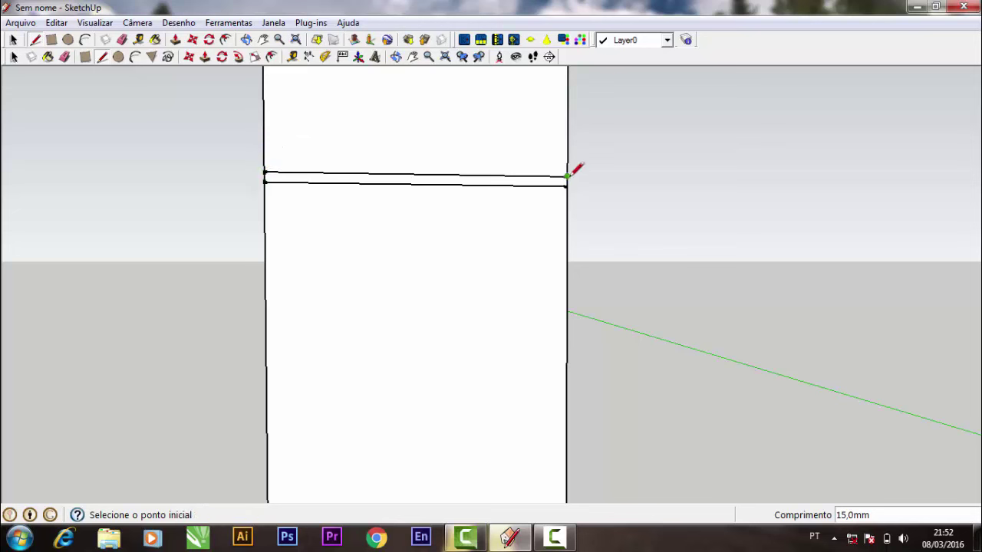
left_click(567, 176)
left_click(568, 187)
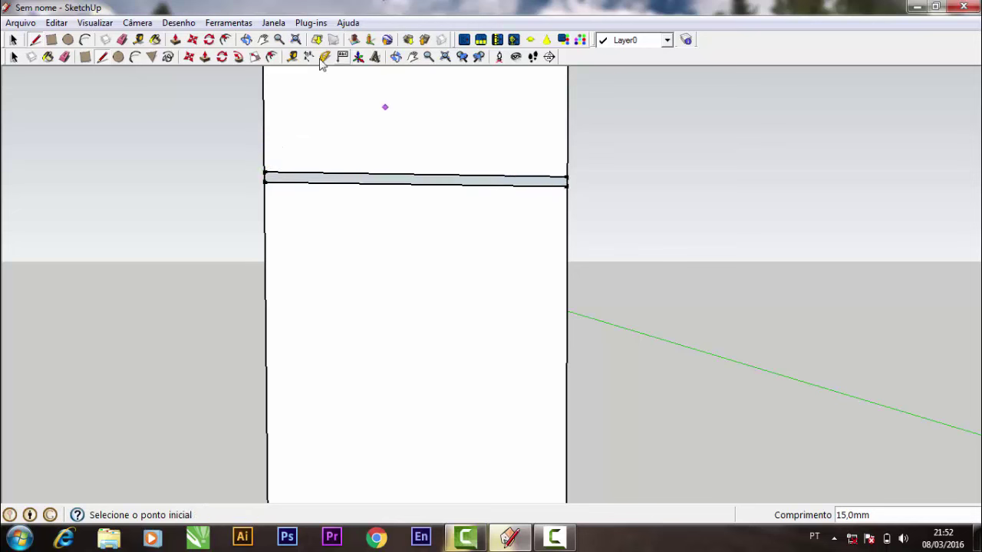
Pull the strip out about 2034 mm into a long top shelf slab
left_click(204, 57)
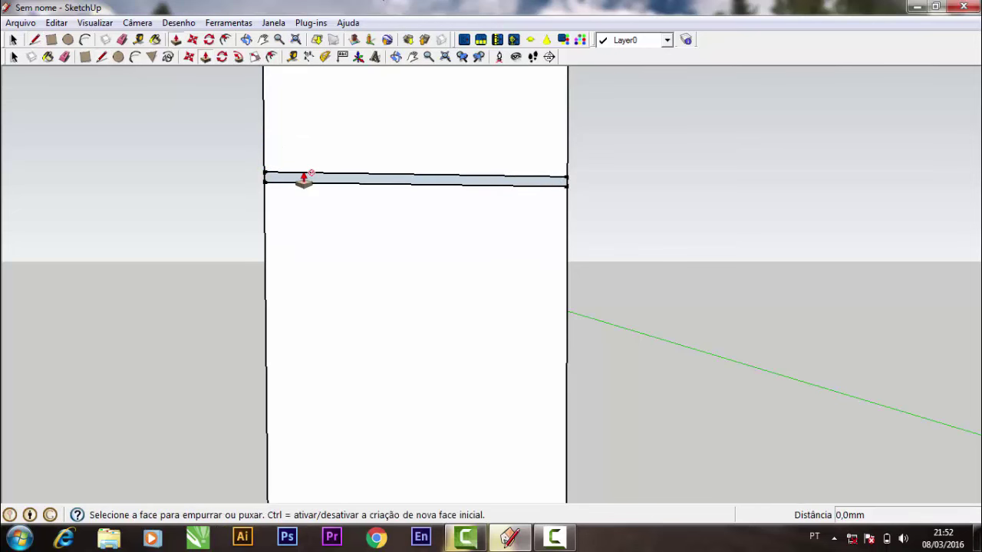
mouse_move(300, 190)
left_mouse_down()
mouse_move(538, 224)
mouse_move(478, 236)
left_mouse_up()
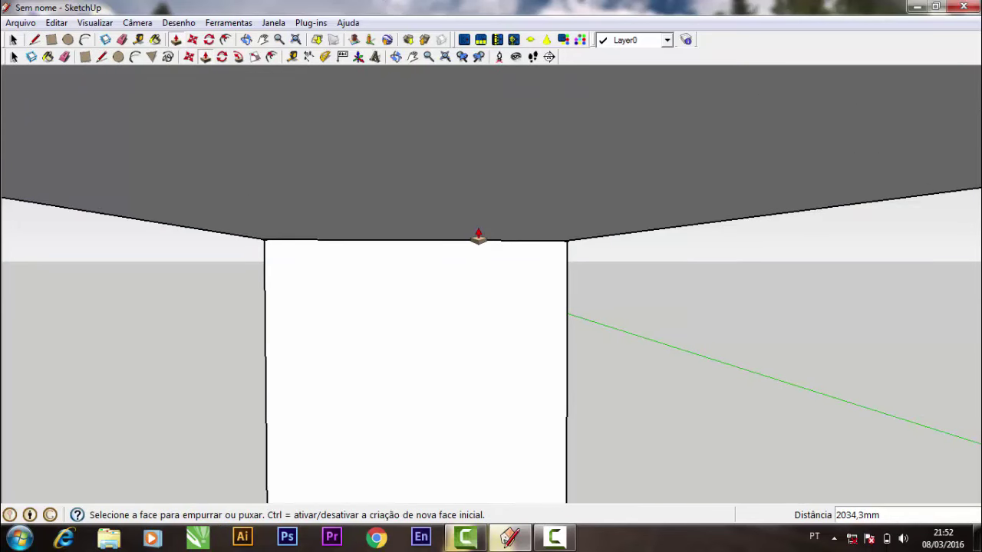
left_click(444, 57)
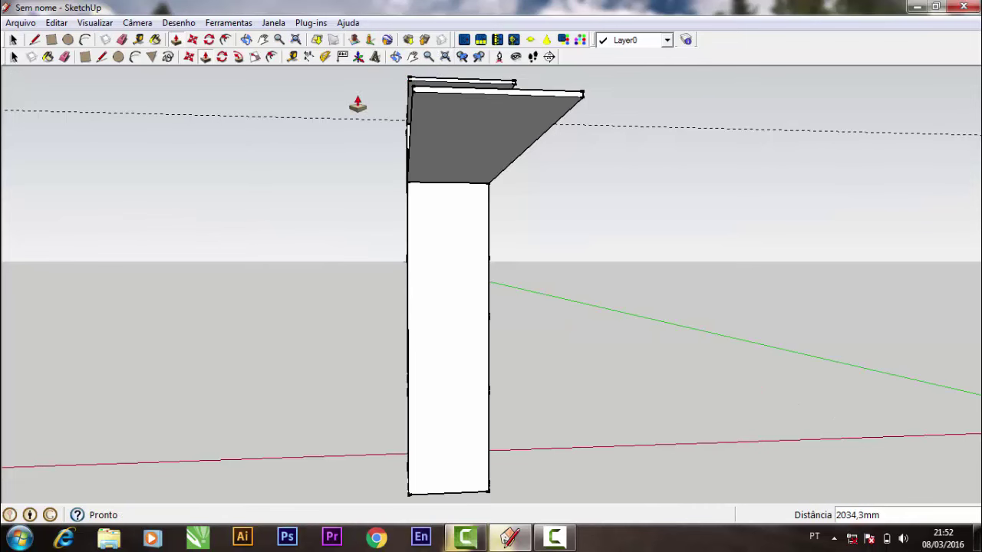
Push the long shelf back about 1134 mm and extend the upper shelf's end 15 mm
left_click(394, 59)
left_click_drag(386, 167, 529, 265)
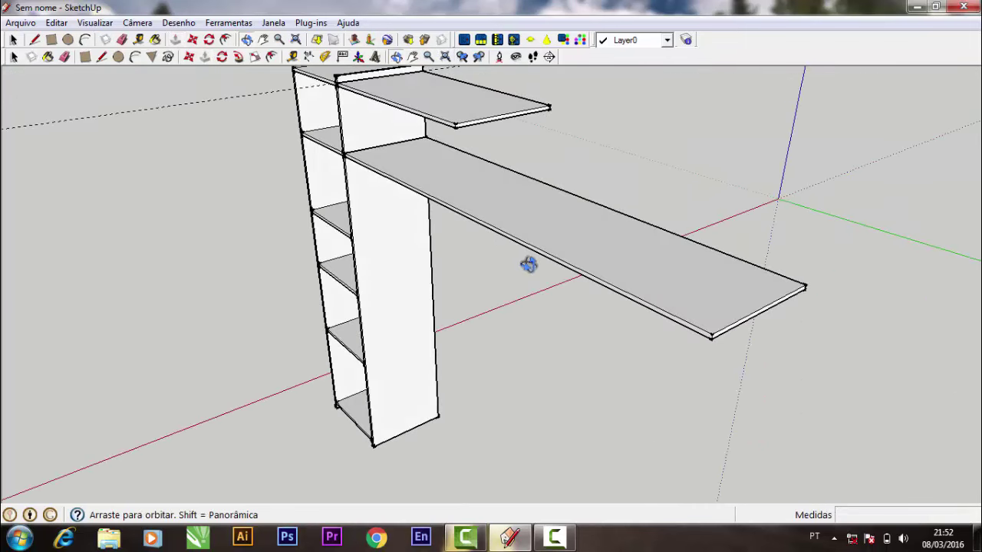
left_click(205, 57)
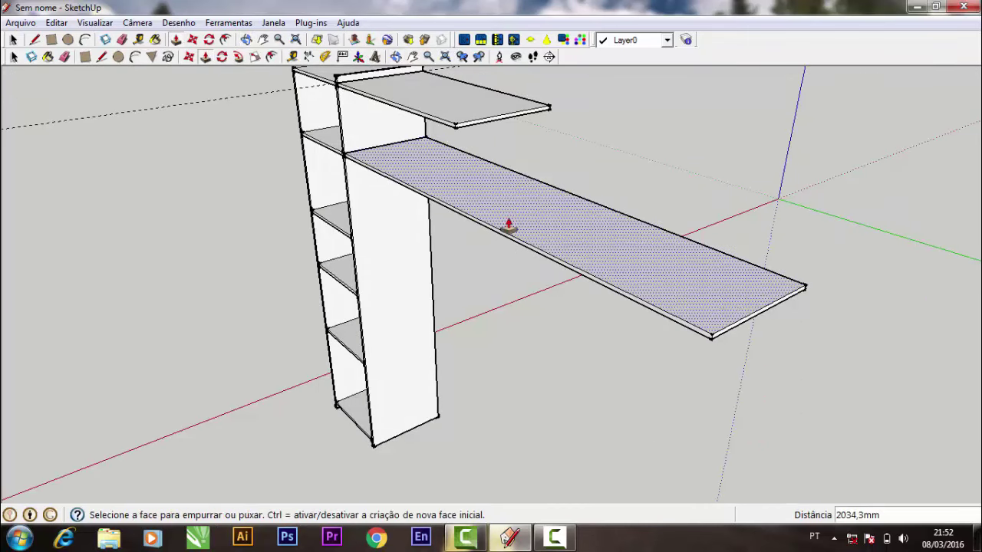
left_click_drag(733, 335, 506, 119)
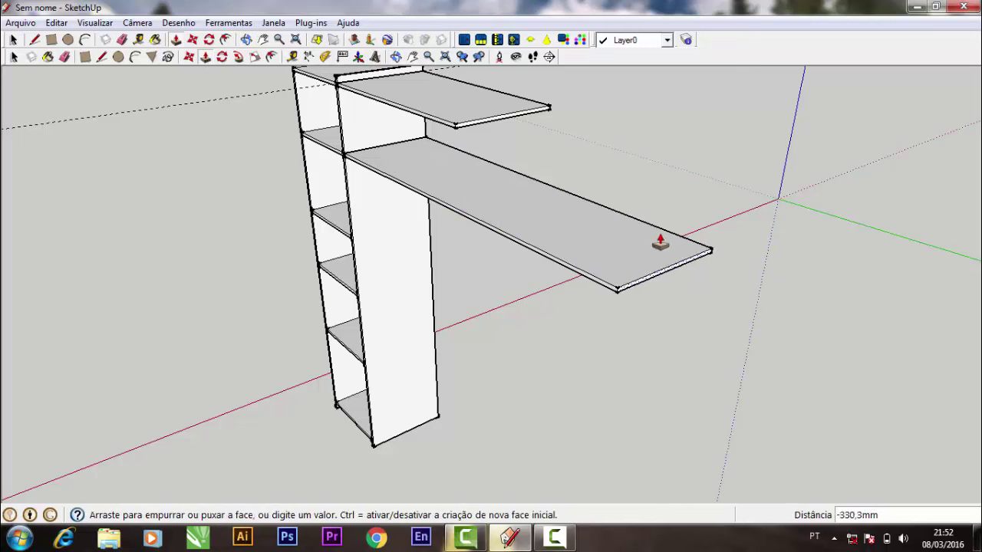
left_click(506, 119)
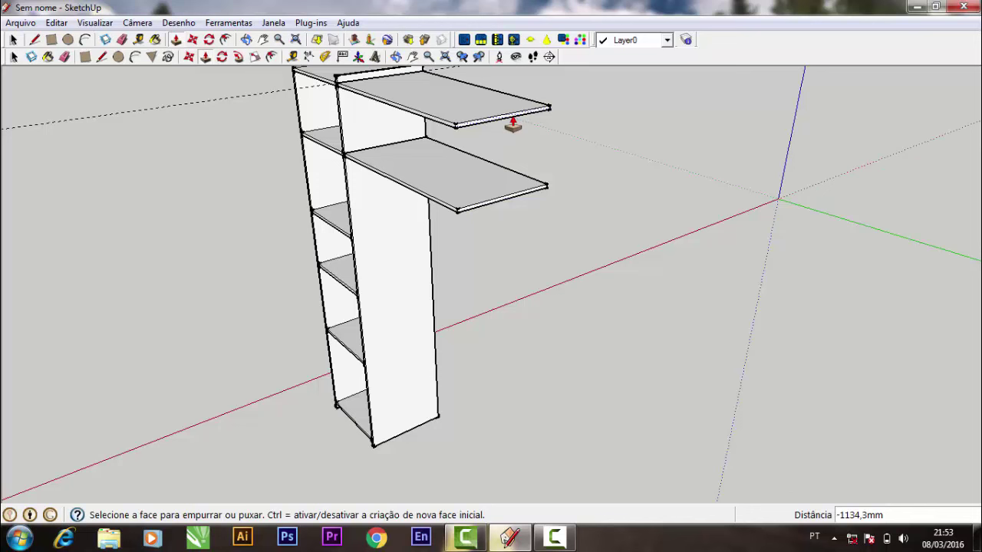
left_click(513, 121)
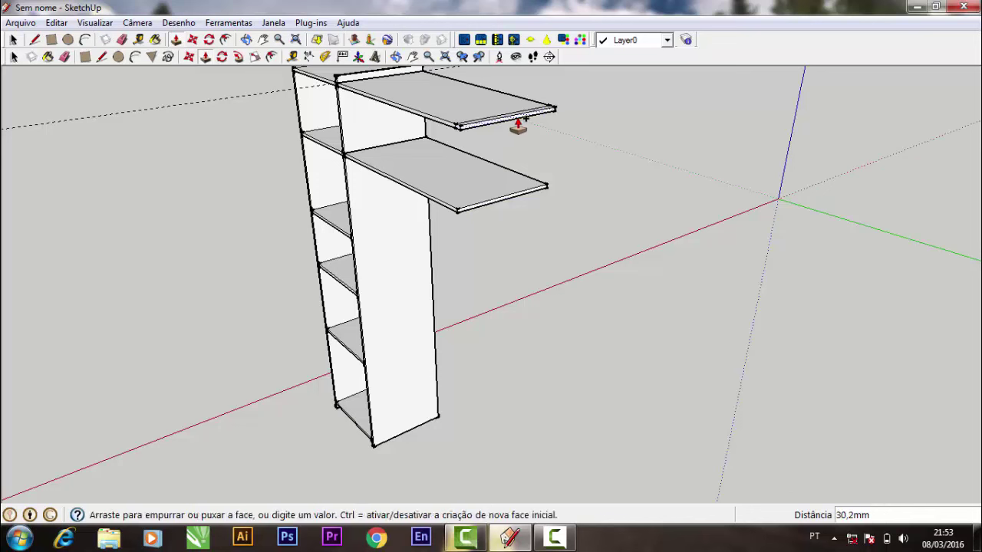
type("15")
key("Return")
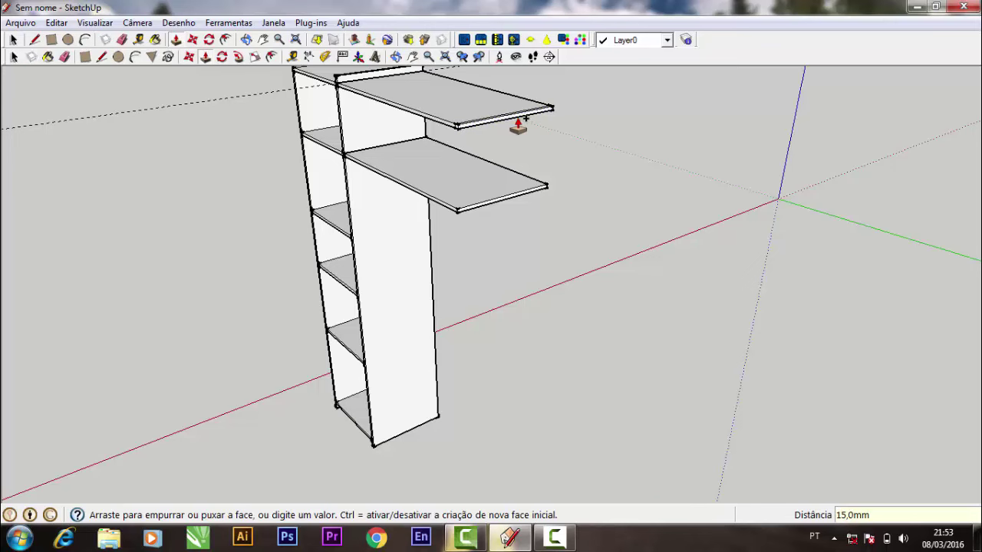
Push/Pull the top shelf's right end face out by 30 mm
left_click(395, 58)
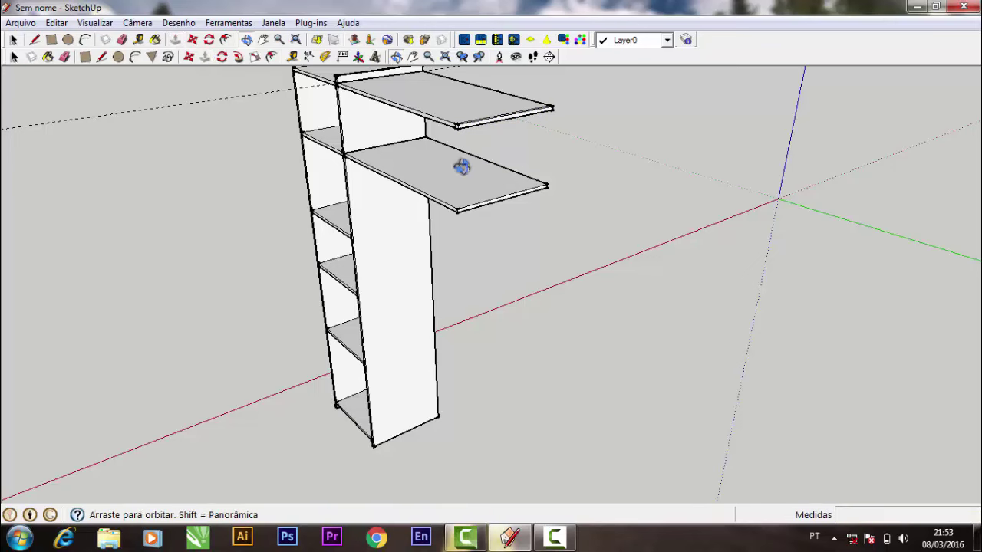
mouse_move(460, 164)
left_mouse_down()
mouse_move(563, 281)
mouse_move(686, 284)
mouse_move(414, 86)
left_mouse_up()
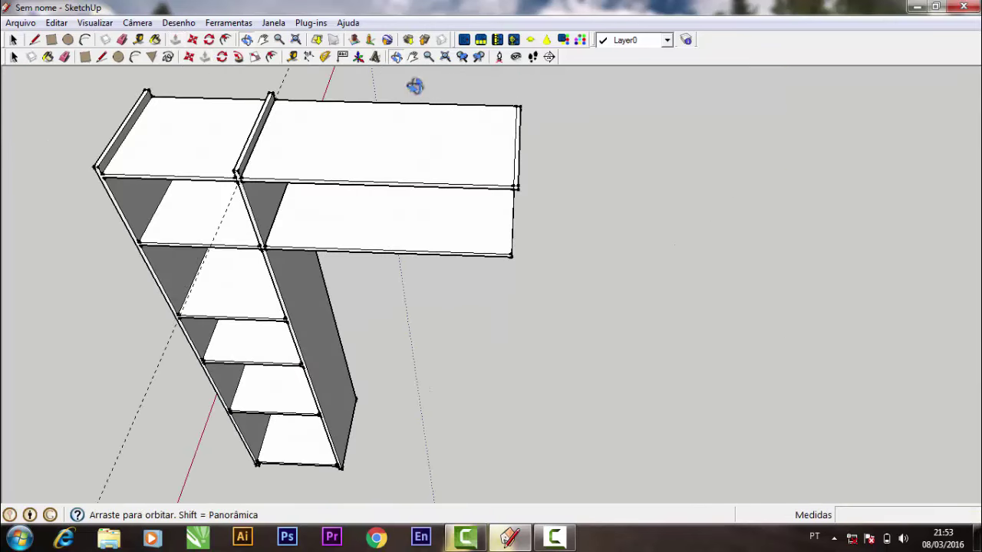
left_click(205, 57)
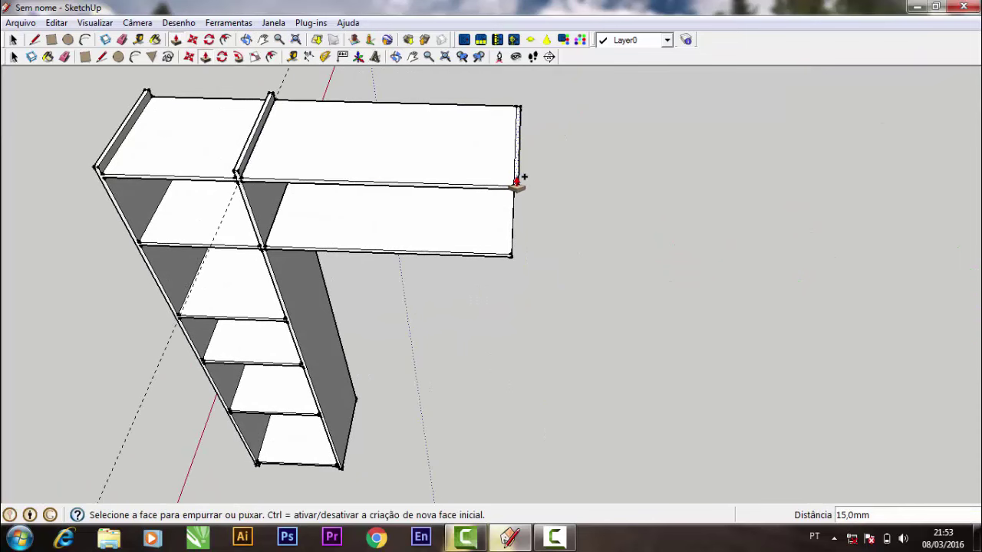
left_click(516, 184)
left_click(237, 171)
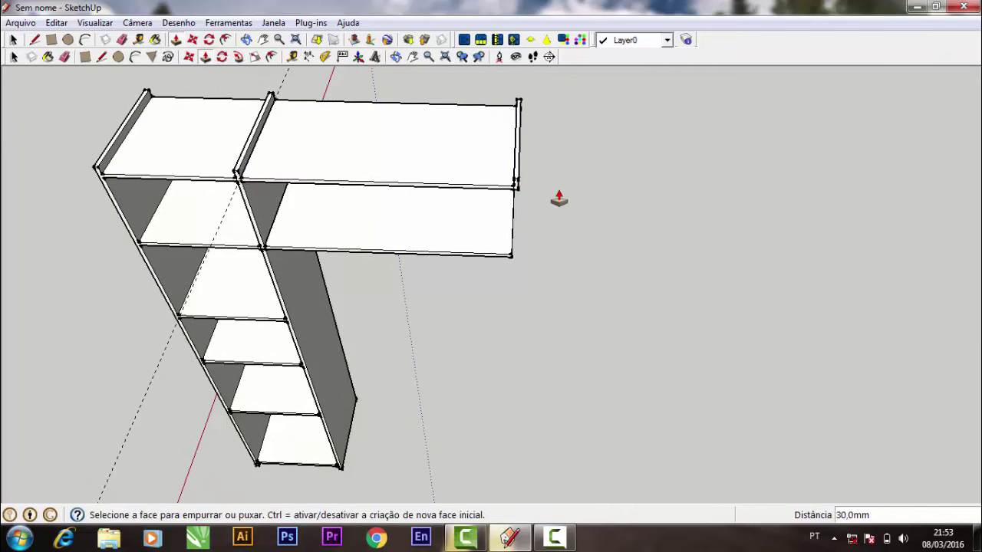
Pull that end face down 2055 mm to the floor as a thin side panel
left_click(405, 59)
mouse_move(407, 84)
left_mouse_down()
mouse_move(430, 114)
mouse_move(416, 136)
mouse_move(384, 115)
left_mouse_up()
left_click(206, 58)
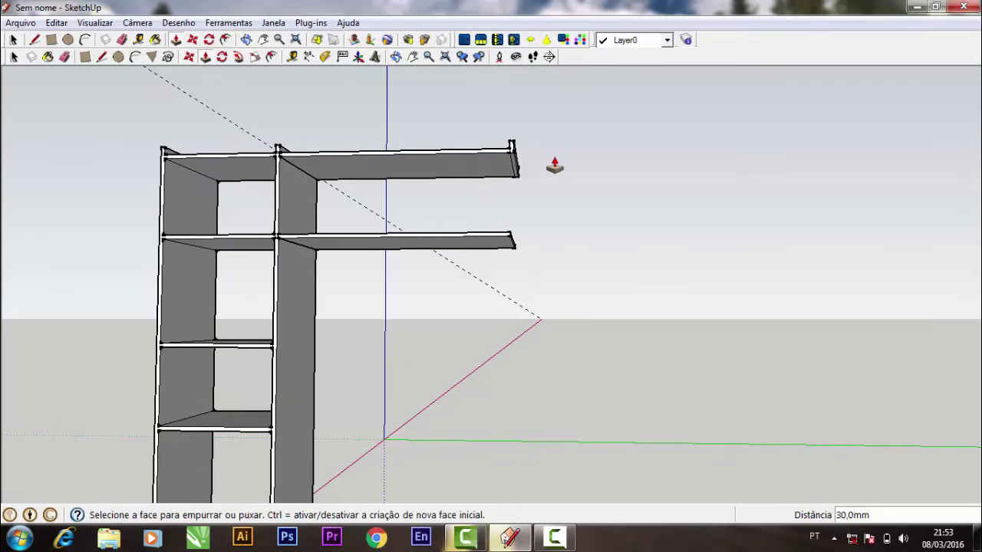
left_click(512, 170)
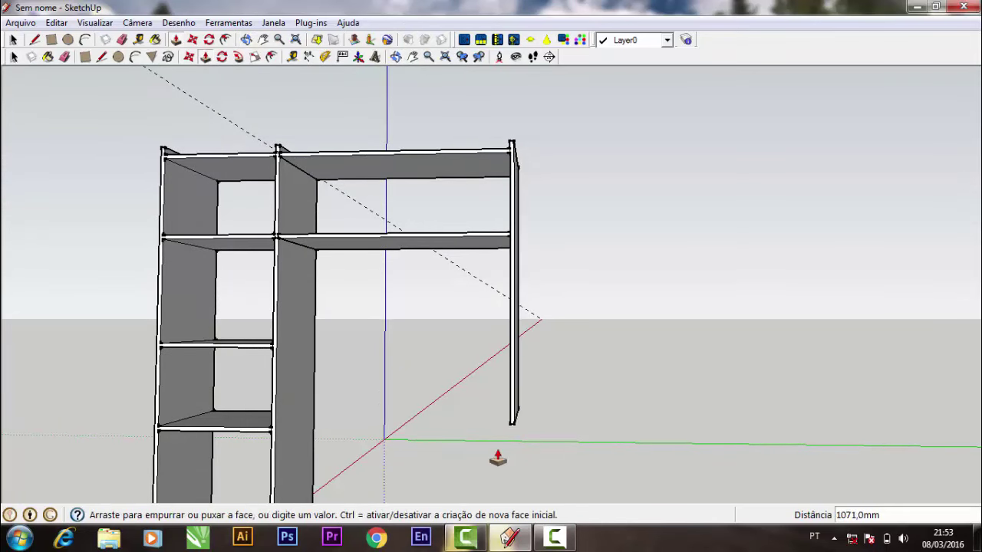
middle_click_drag(496, 453, 496, 323, "shift")
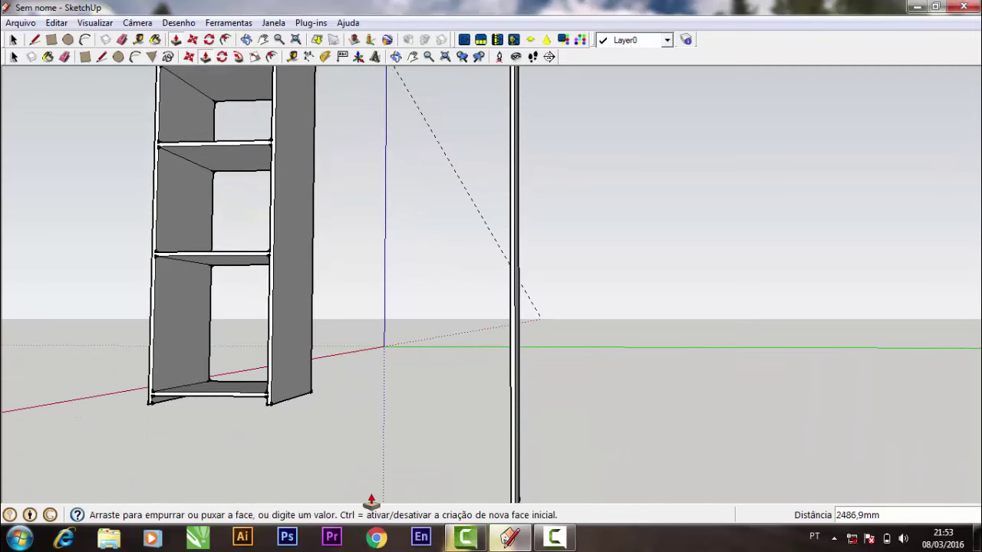
left_click(150, 405)
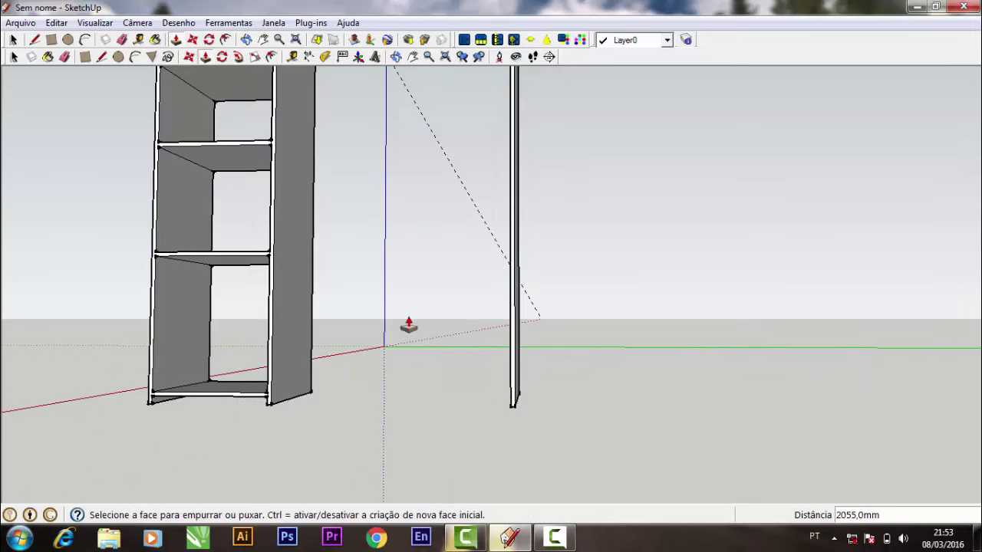
Orbit, pan and zoom to frame the right panel's top corner
left_click(396, 56)
left_click_drag(454, 211, 394, 366)
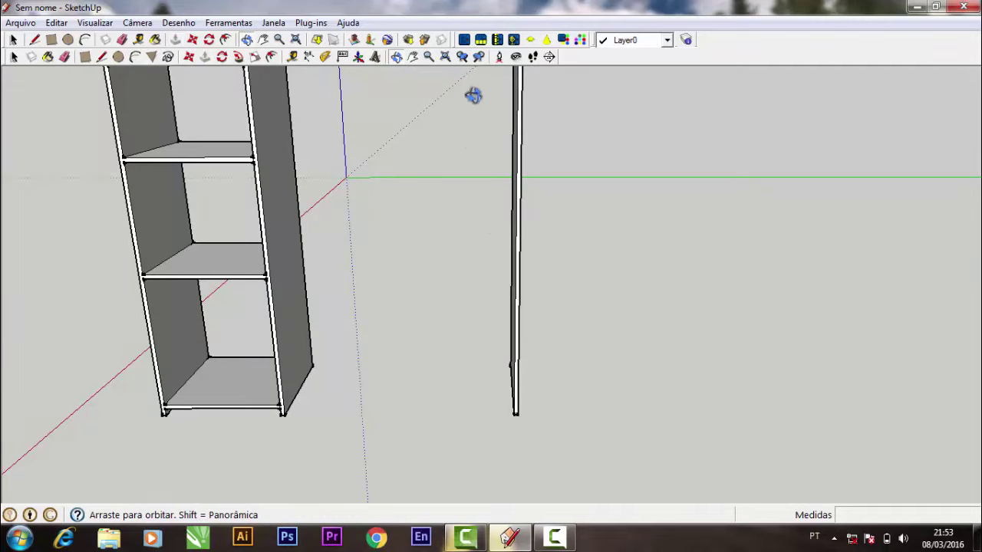
left_click(413, 56)
mouse_move(461, 165)
left_mouse_down()
mouse_move(376, 284)
mouse_move(305, 340)
mouse_move(271, 447)
left_mouse_up()
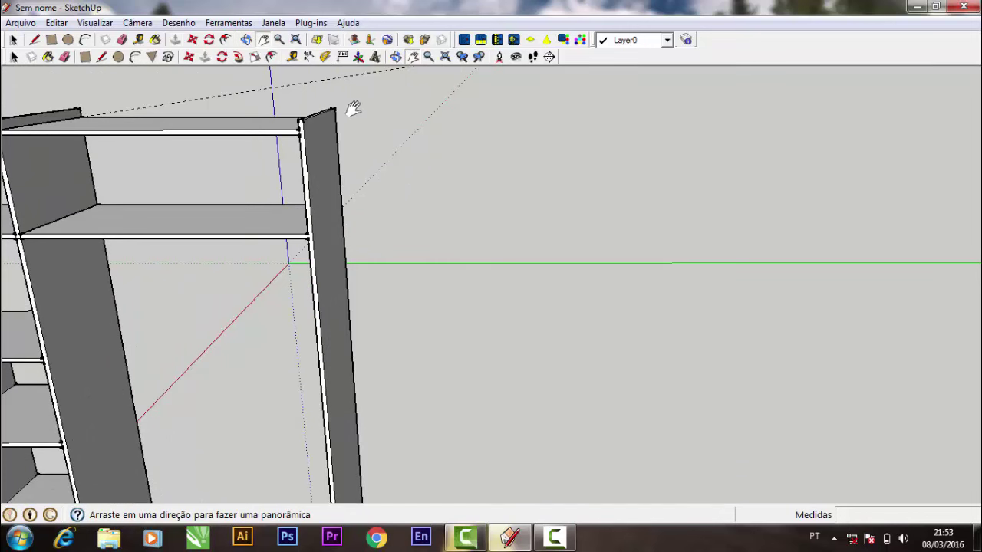
left_click(444, 57)
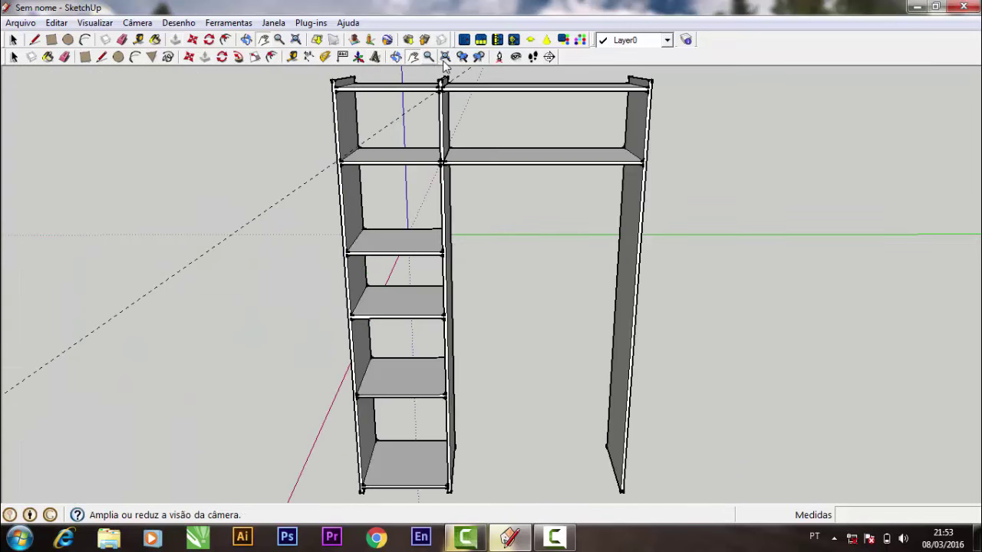
left_click(430, 57)
left_click_drag(530, 222, 529, 96)
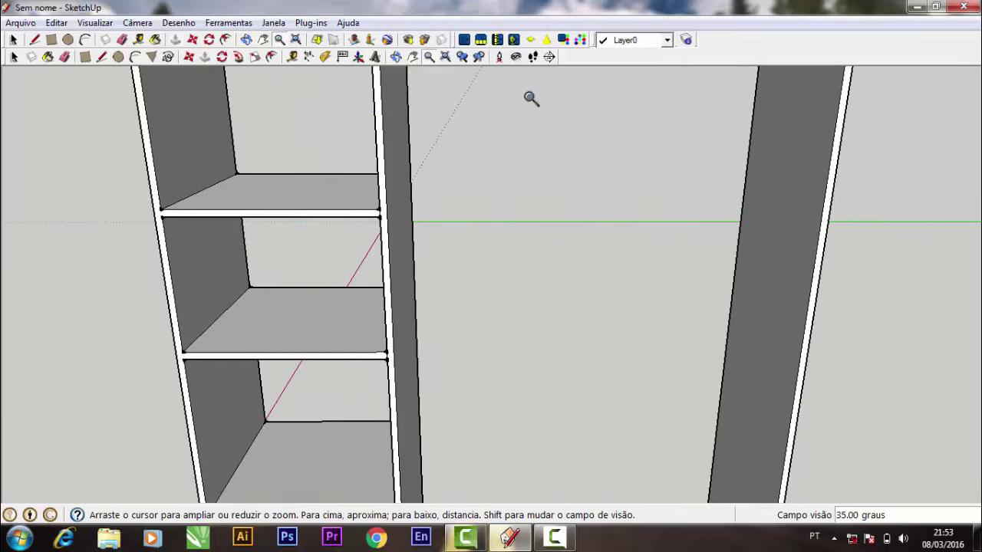
left_click(413, 57)
left_click_drag(123, 279, 315, 325)
mouse_move(529, 283)
left_mouse_down()
mouse_move(375, 295)
mouse_move(488, 284)
left_mouse_up()
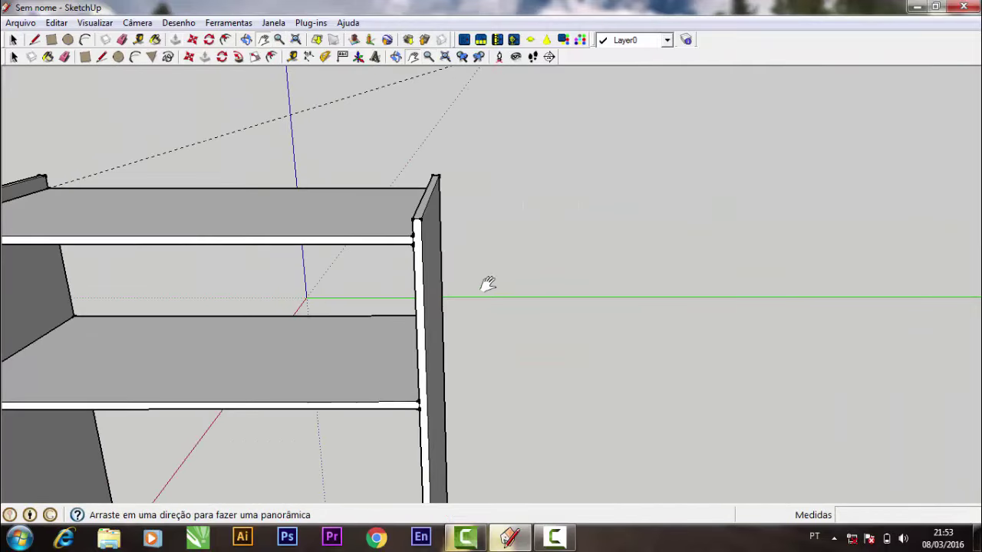
Draw a 15 mm line at the right panel's top corner
left_click(396, 57)
mouse_move(405, 107)
left_mouse_down()
mouse_move(410, 165)
mouse_move(386, 145)
left_mouse_up()
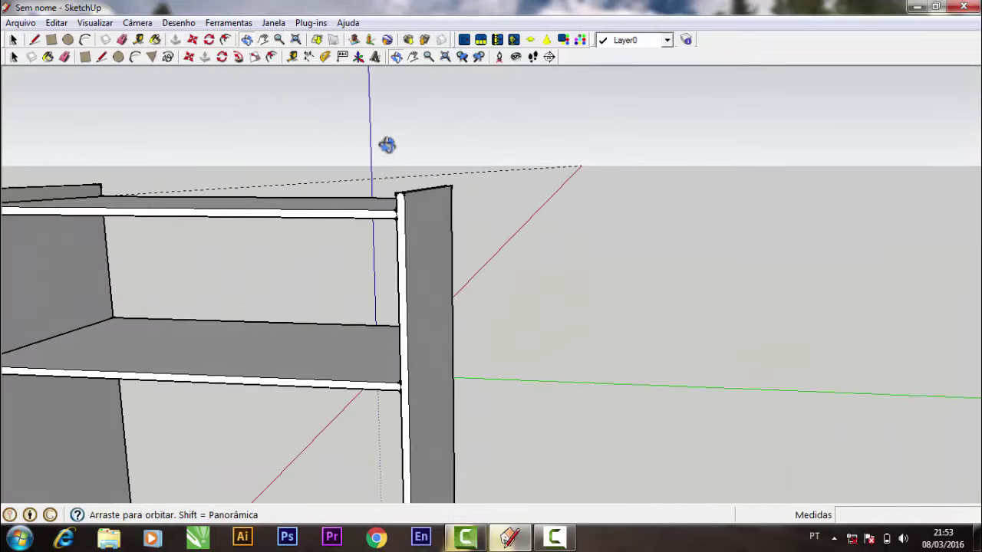
left_click(101, 59)
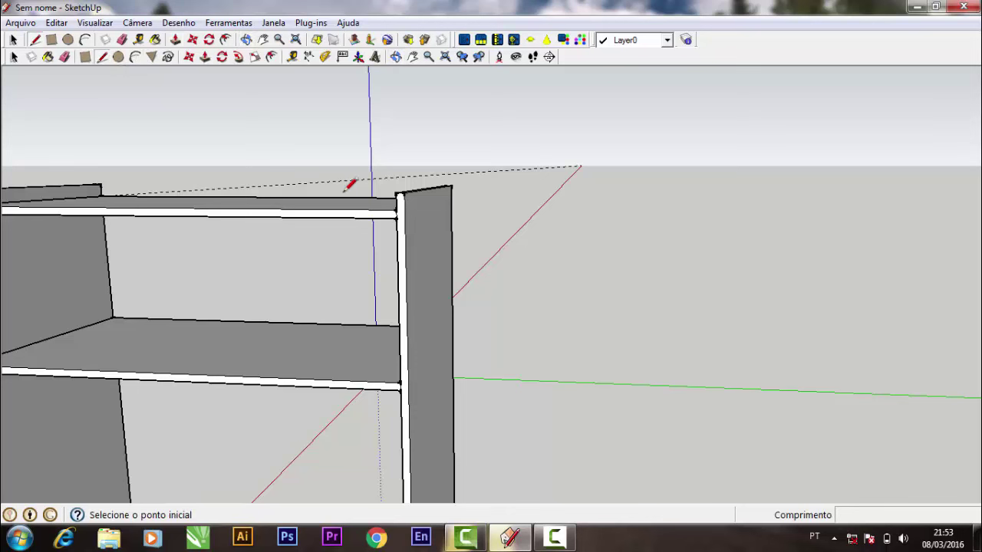
left_click(400, 204)
left_click(409, 207)
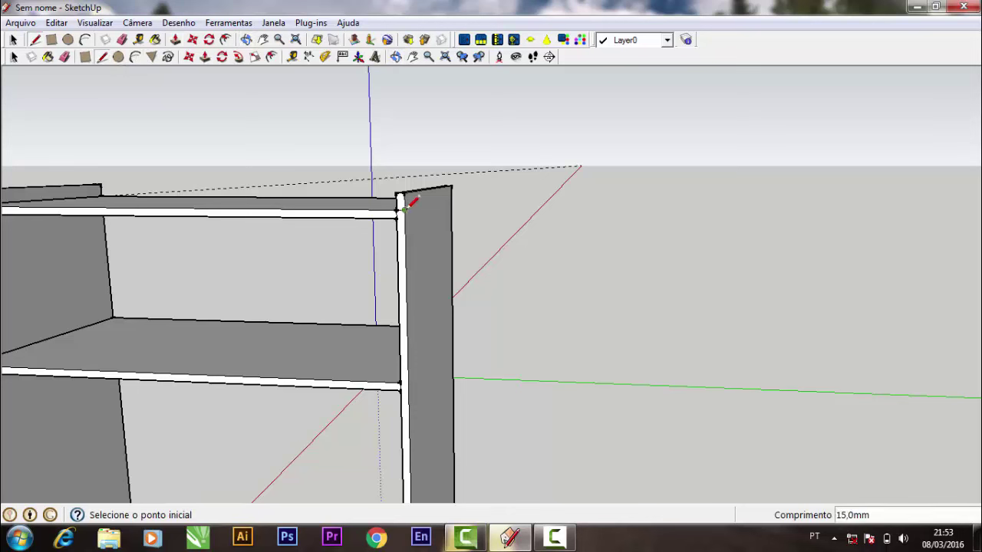
left_click(396, 57)
left_click_drag(417, 182, 281, 125)
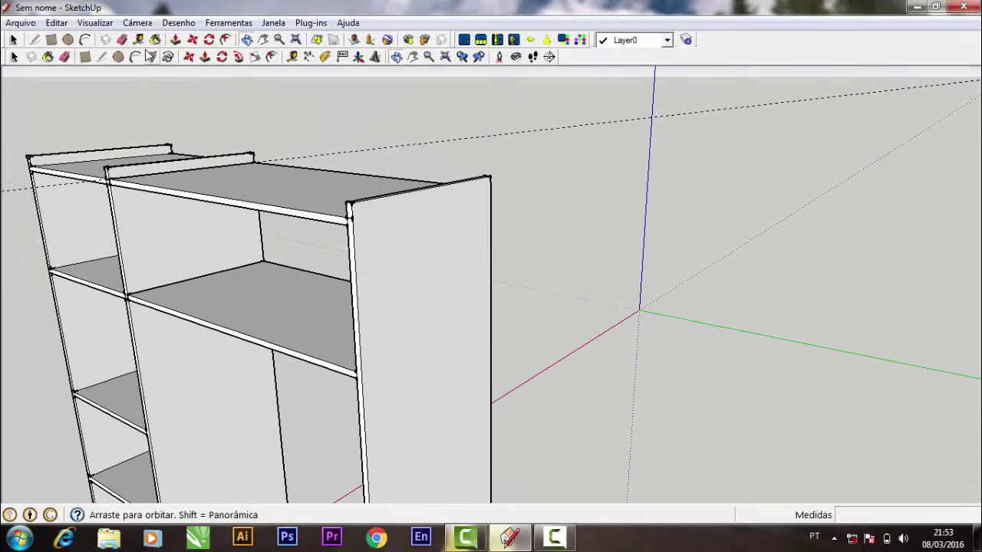
Outline a 450 mm by 15 mm strip face along the panel's top
left_click(102, 57)
left_click(351, 218)
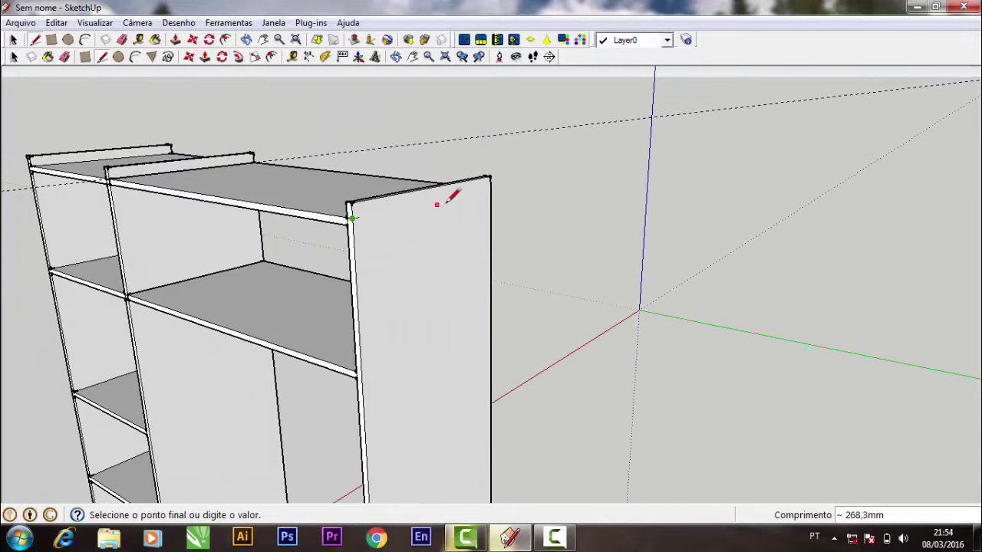
left_click(495, 190)
left_click(495, 190)
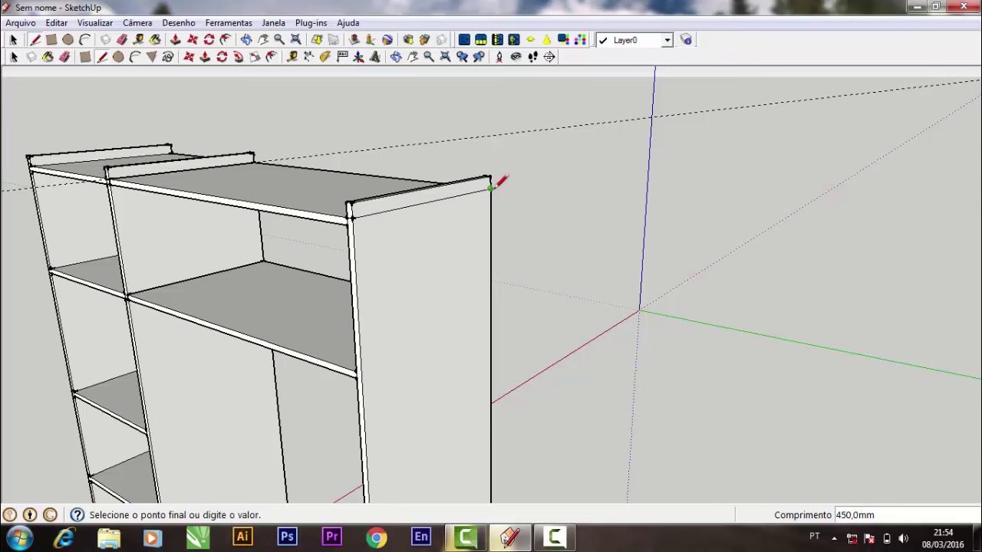
left_click(491, 195)
left_click(491, 195)
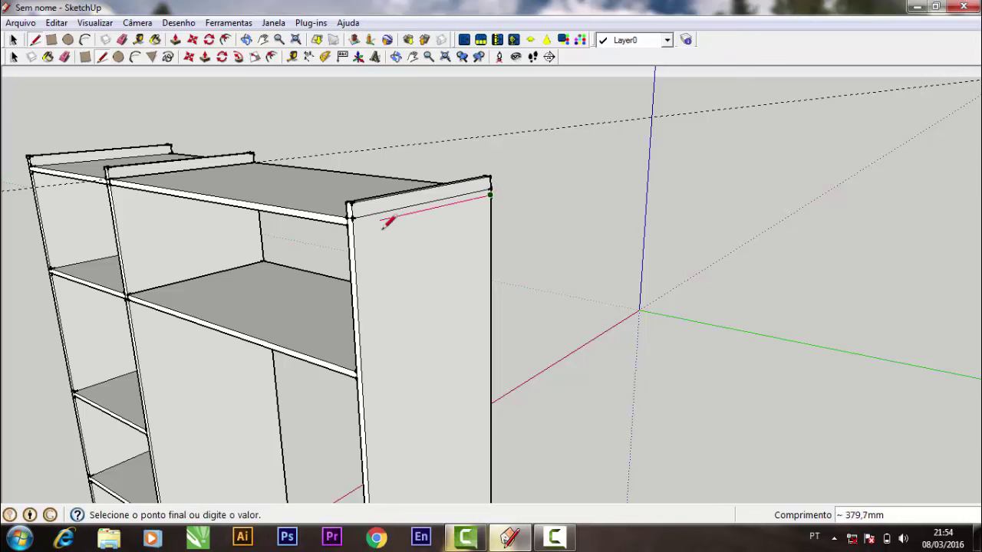
left_click(353, 221)
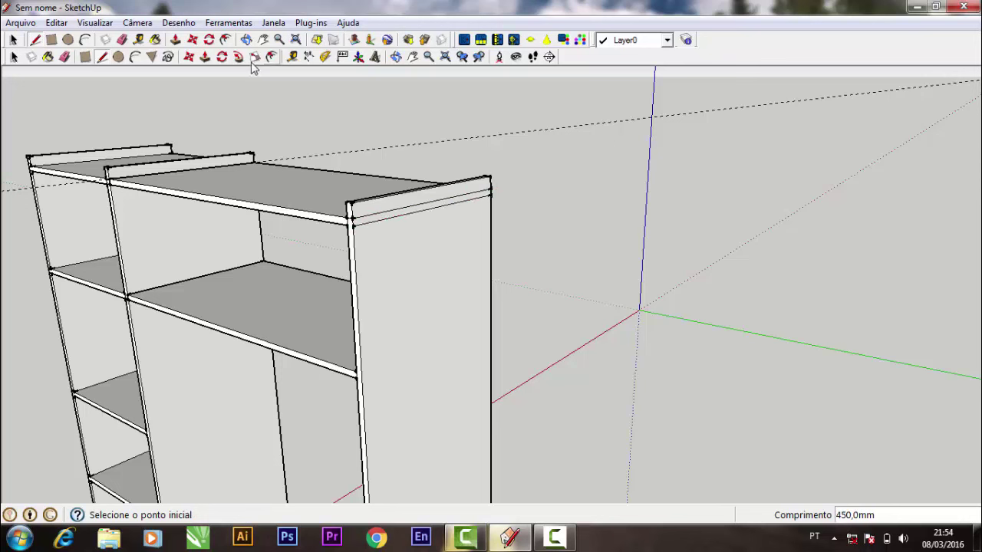
Push the strip 450 mm outward, push its end 15 mm, and raise the end strip 30 mm
left_click(205, 57)
left_click(377, 222)
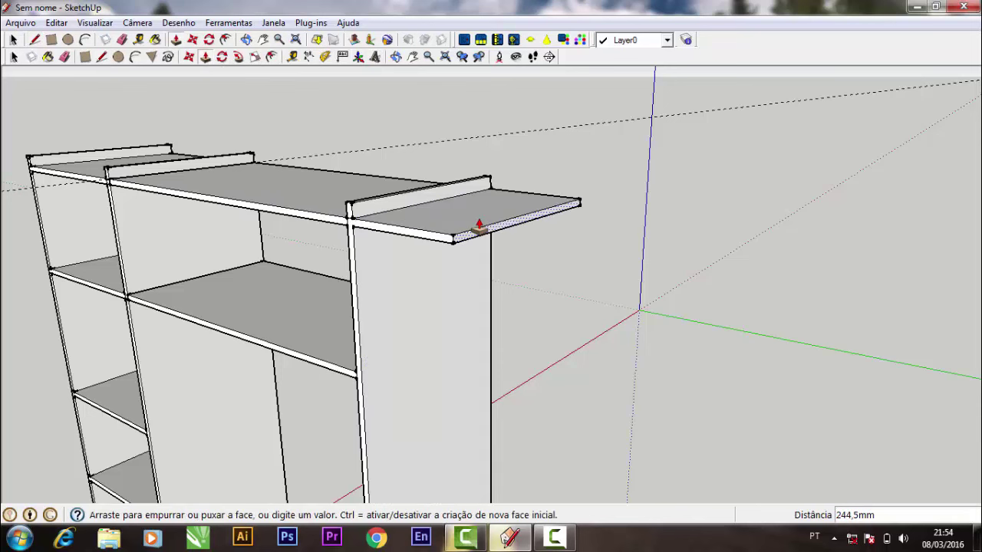
key("Return")
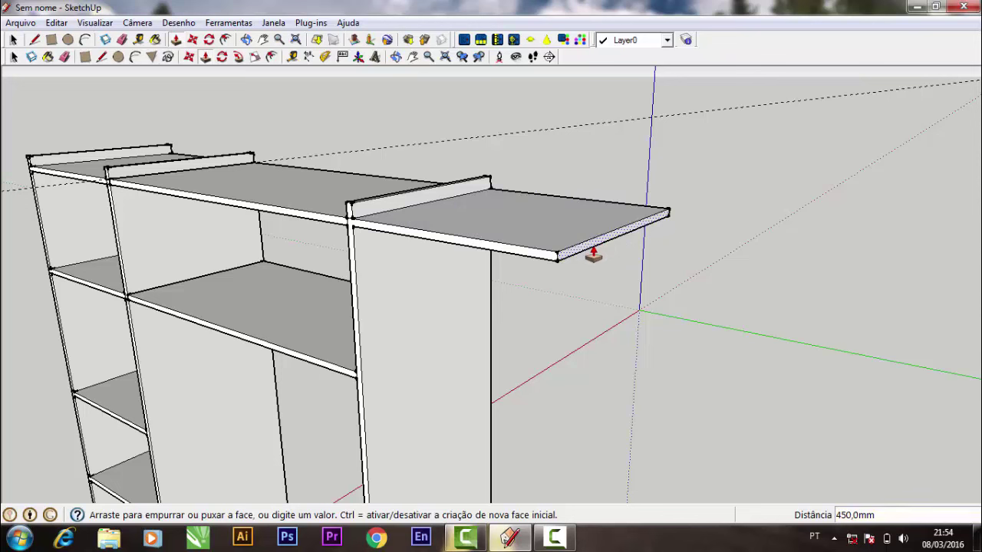
left_click_drag(595, 252, 600, 256)
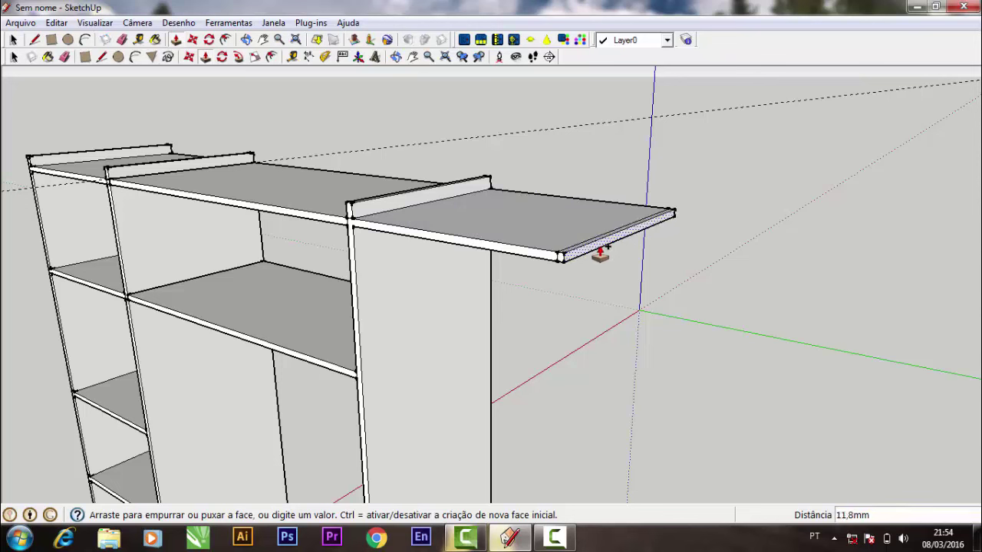
type("30")
key("Return")
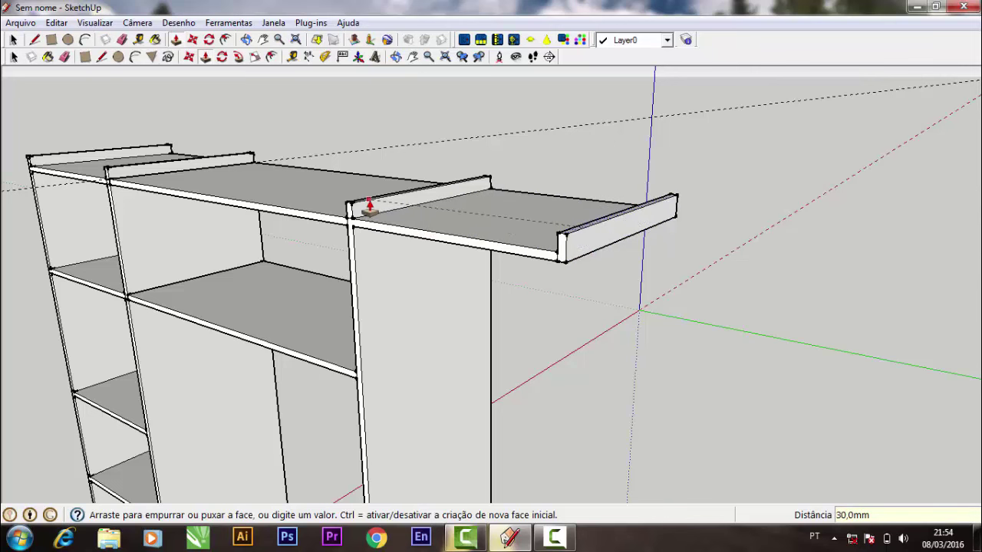
left_click(368, 206)
Pull the end strip down to floor level as a tall side panel
left_click(396, 57)
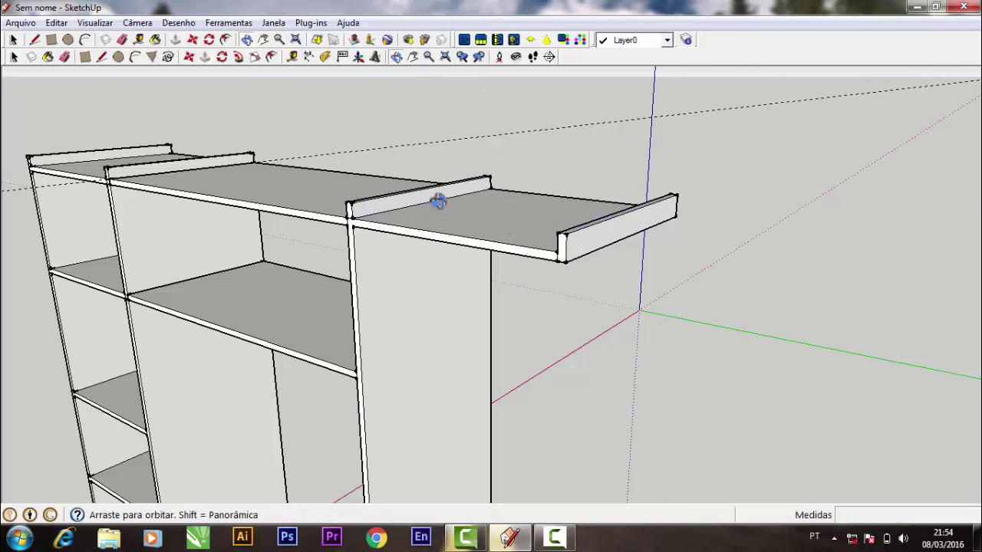
left_click_drag(438, 202, 453, 265)
left_click(207, 57)
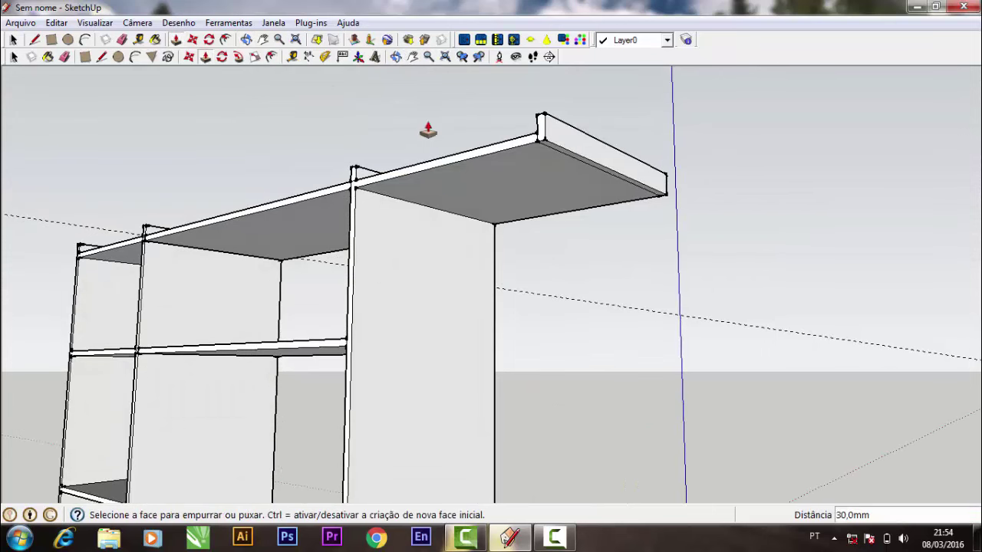
left_click(554, 161)
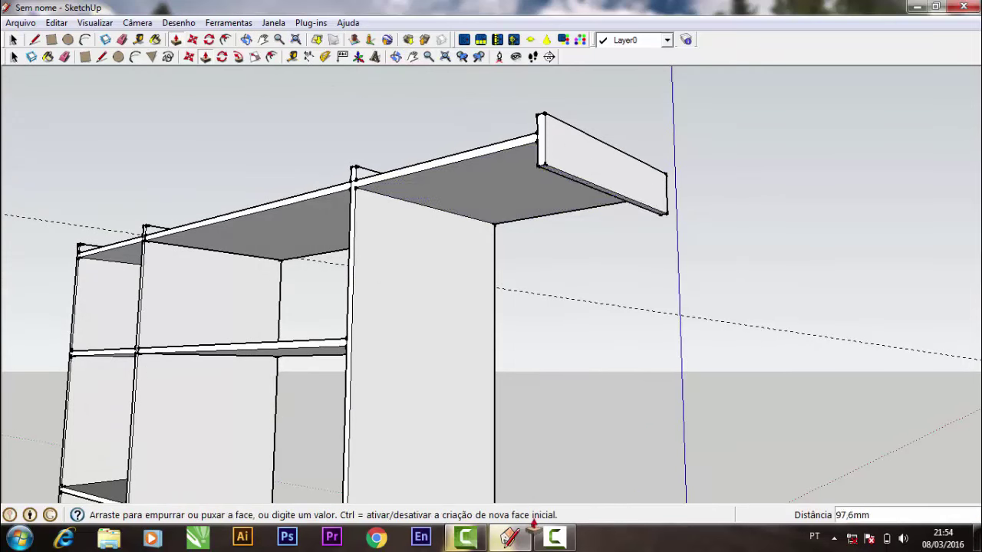
mouse_move(538, 307)
middle_mouse_down()
mouse_move(460, 253)
mouse_move(460, 153)
middle_mouse_up()
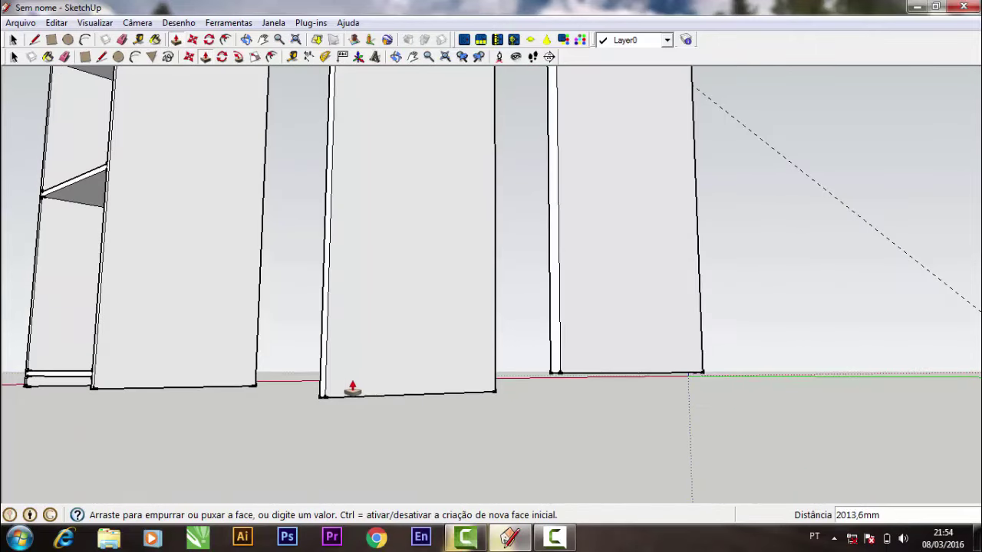
left_click(326, 399)
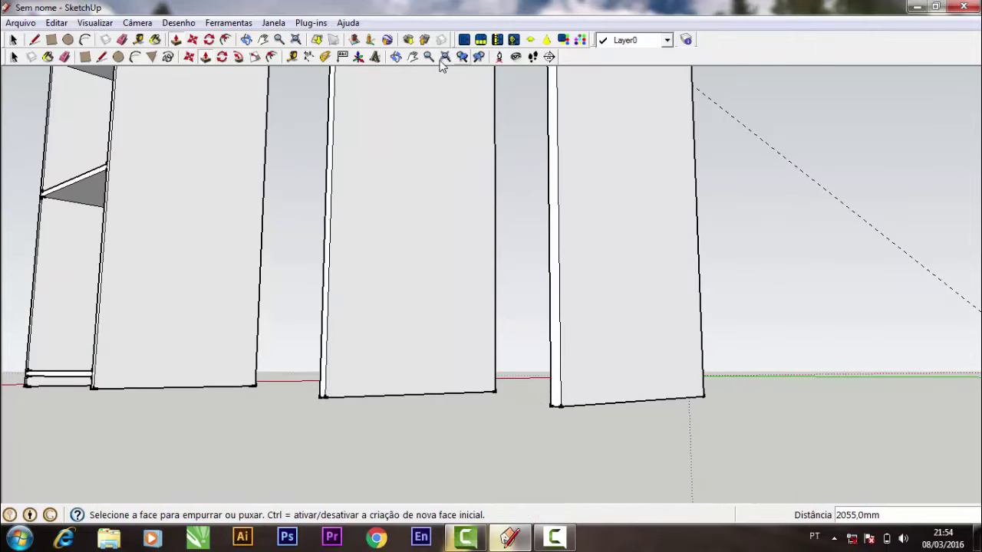
Orbit and pan around the new panels, then zoom to fit the whole wardrobe
left_click(396, 56)
mouse_move(386, 158)
left_mouse_down()
mouse_move(628, 261)
mouse_move(570, 230)
mouse_move(537, 228)
mouse_move(543, 220)
left_mouse_up()
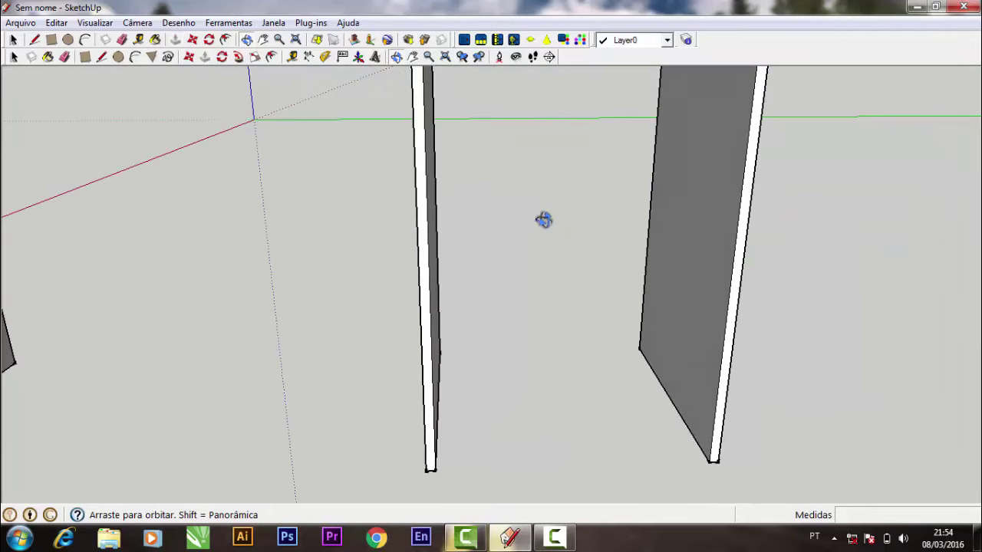
left_click(412, 57)
mouse_move(522, 258)
left_mouse_down()
mouse_move(537, 342)
mouse_move(512, 468)
left_mouse_up()
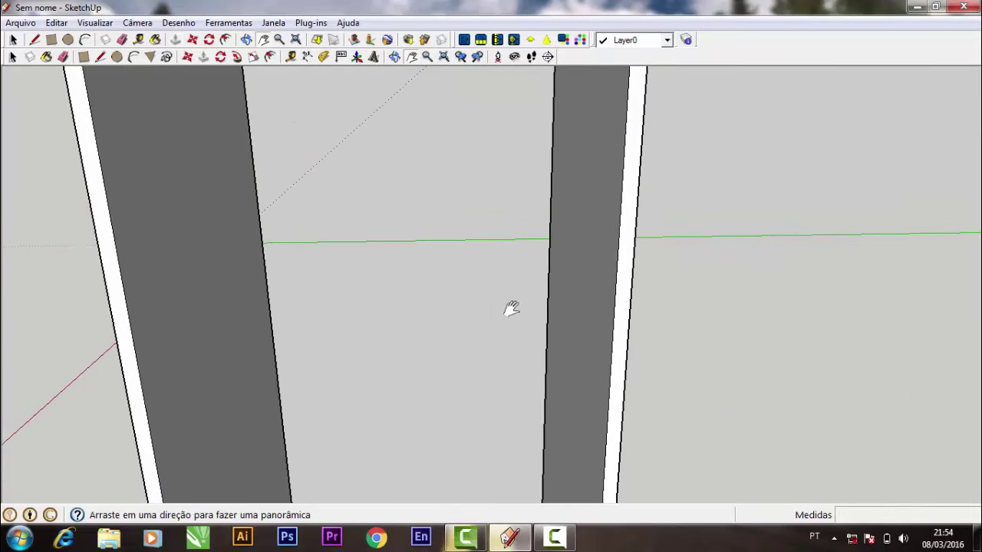
mouse_move(512, 309)
left_mouse_down()
mouse_move(504, 322)
mouse_move(492, 307)
left_mouse_up()
left_click(443, 57)
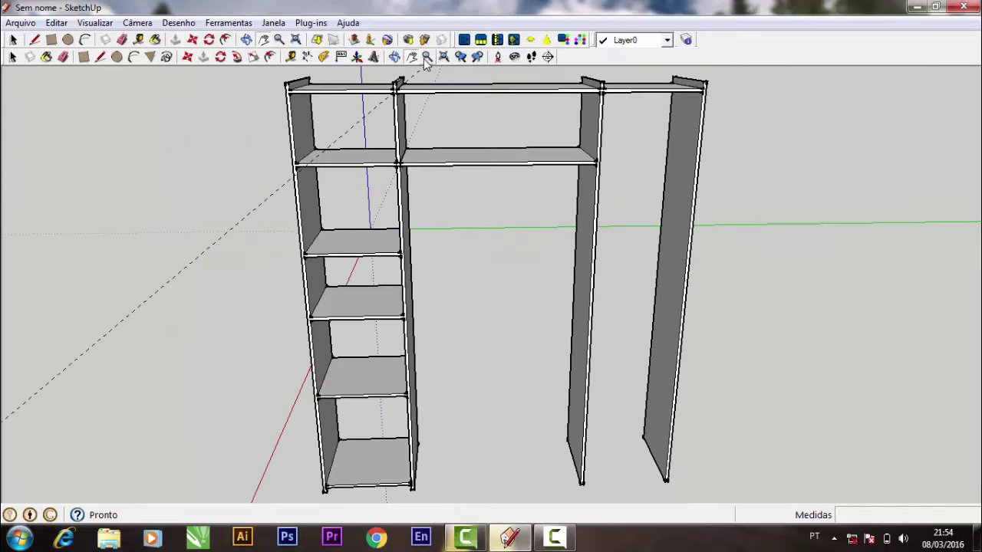
Orbit the wardrobe round to a nearly frontal view
left_click(395, 57)
mouse_move(401, 142)
left_mouse_down()
mouse_move(406, 154)
mouse_move(432, 153)
left_mouse_up()
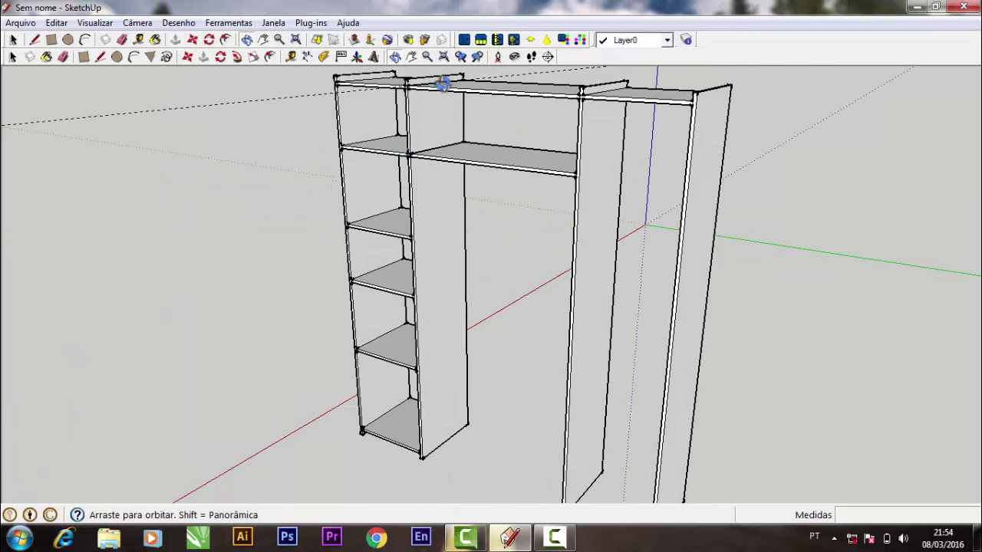
left_click_drag(442, 85, 493, 87)
left_click_drag(471, 181, 643, 185)
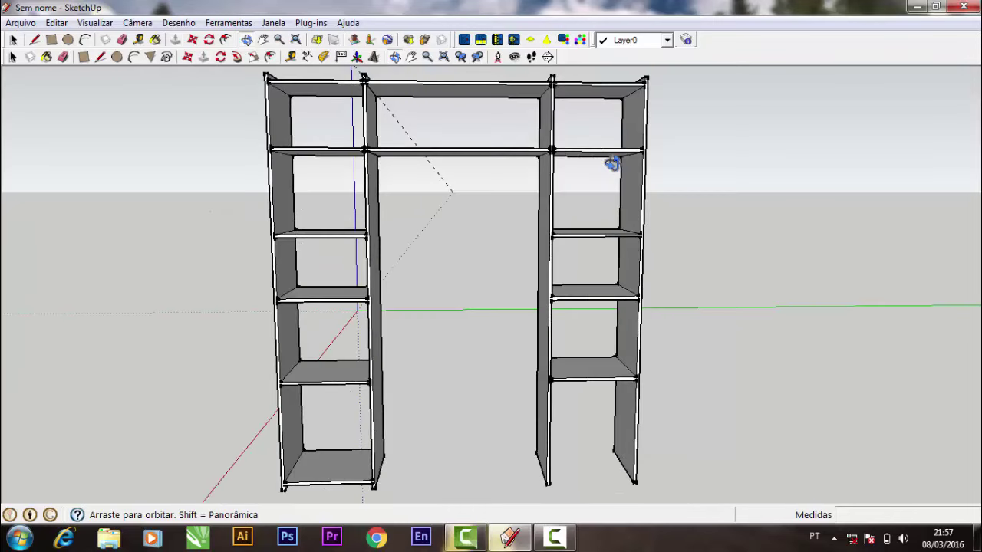
Zoom and pan in on the wardrobe's bottom compartment
left_click(411, 56)
mouse_move(421, 132)
left_mouse_down()
mouse_move(453, 72)
mouse_move(458, 117)
left_mouse_up()
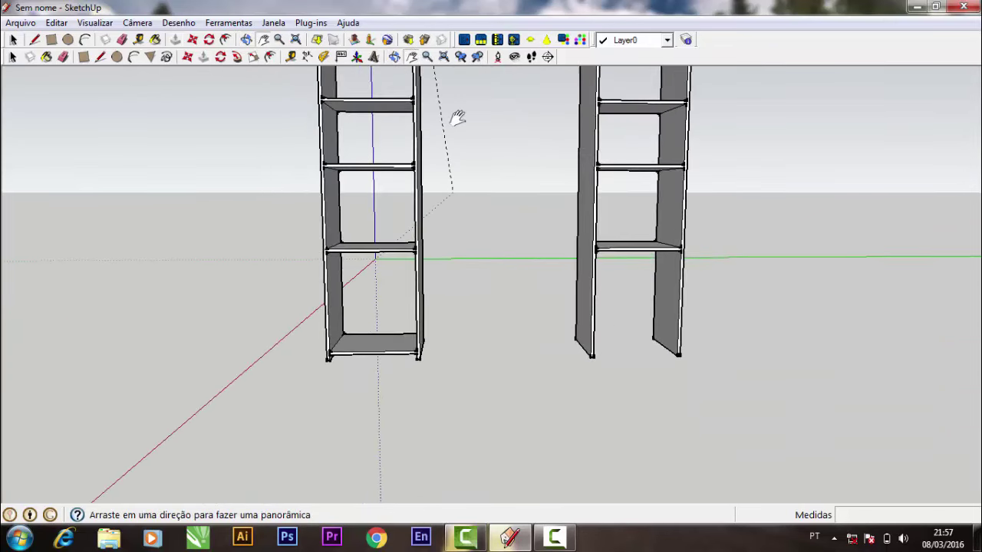
left_click_drag(421, 69, 432, 66)
left_click(428, 56)
left_click_drag(412, 204, 391, 88)
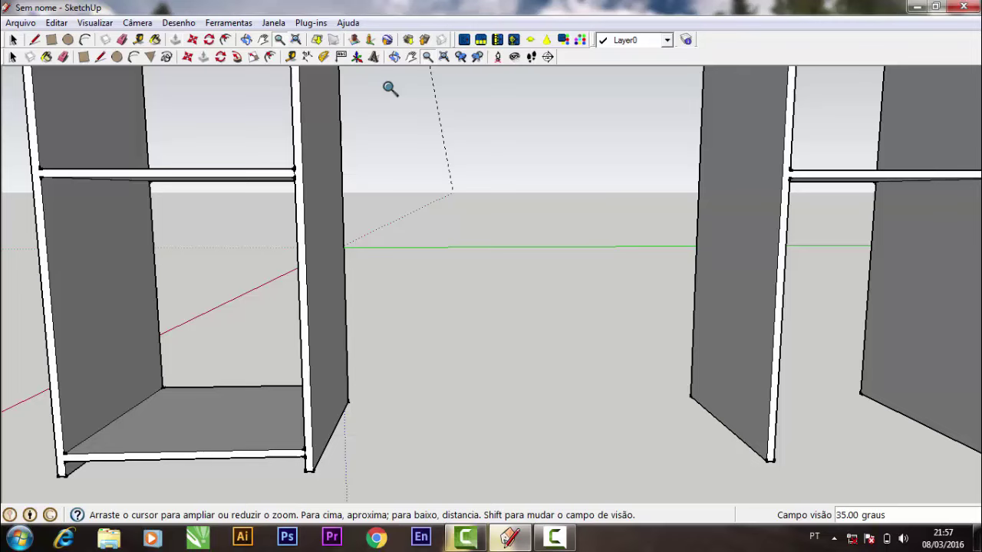
left_click(412, 56)
mouse_move(271, 335)
left_mouse_down()
mouse_move(509, 302)
mouse_move(529, 315)
left_mouse_up()
left_click(428, 56)
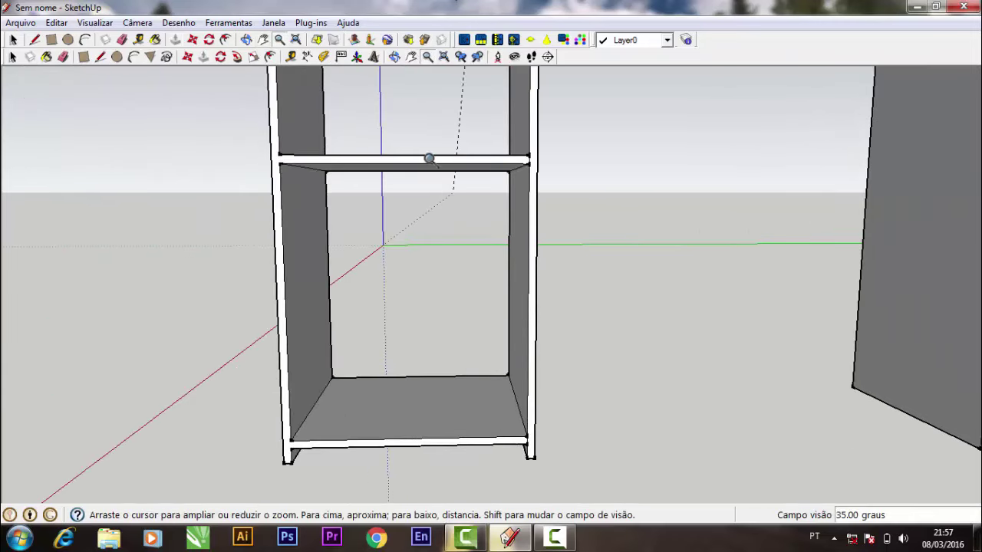
left_click_drag(427, 159, 483, 105)
left_click(411, 56)
mouse_move(387, 261)
left_mouse_down()
mouse_move(423, 237)
mouse_move(409, 228)
left_mouse_up()
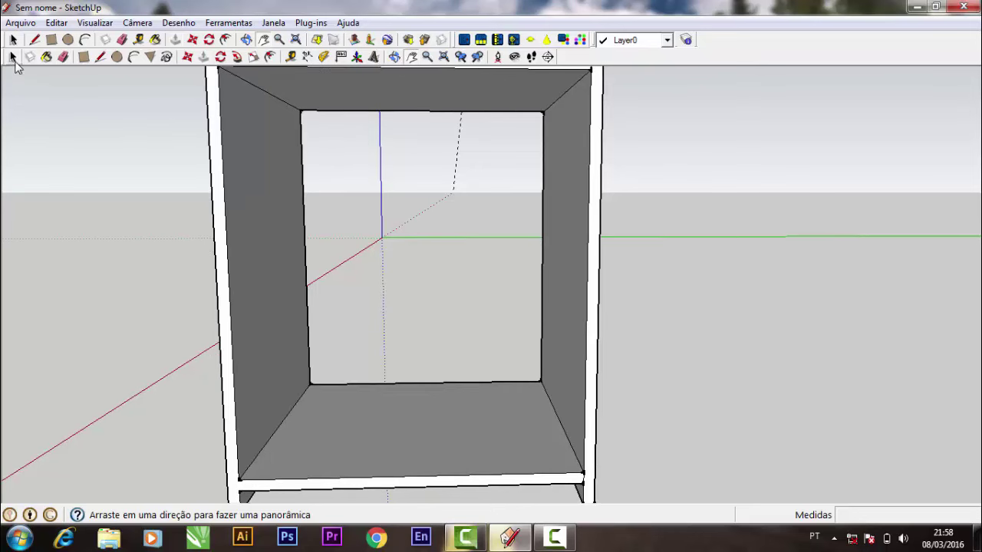
Draw a rectangle covering the bottom compartment's whole front
left_click(13, 56)
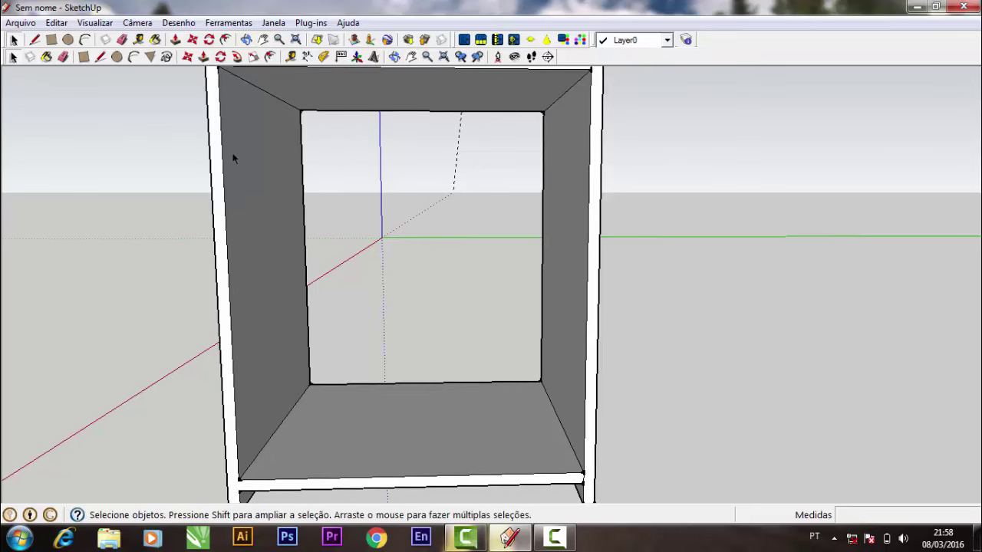
left_click(84, 56)
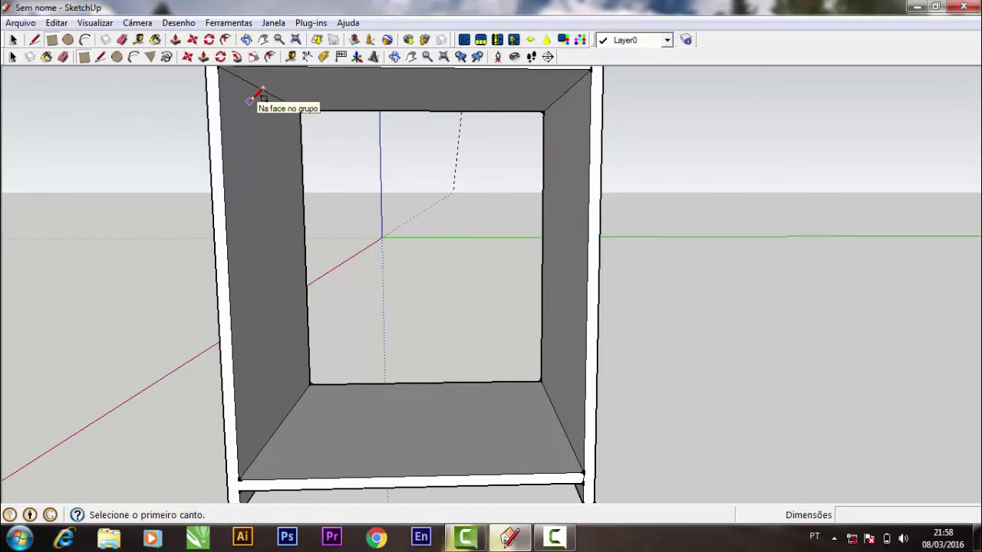
left_click(412, 56)
left_click_drag(399, 81, 388, 94)
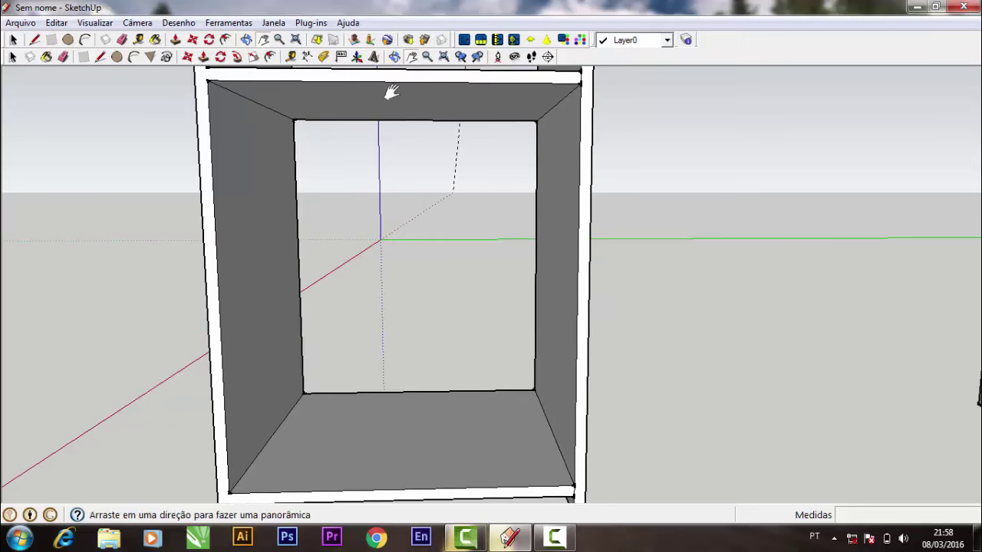
left_click(85, 57)
left_click(206, 80)
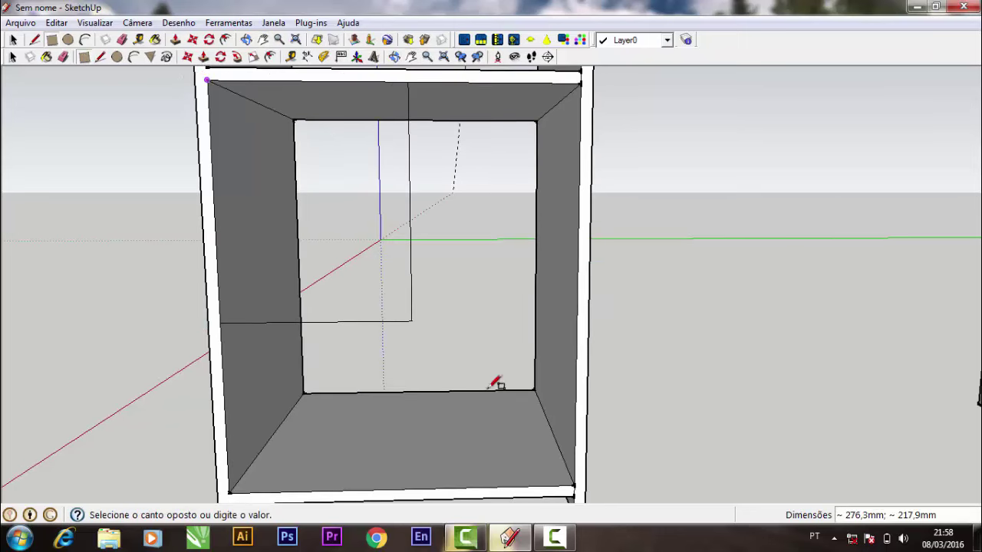
left_click(576, 485)
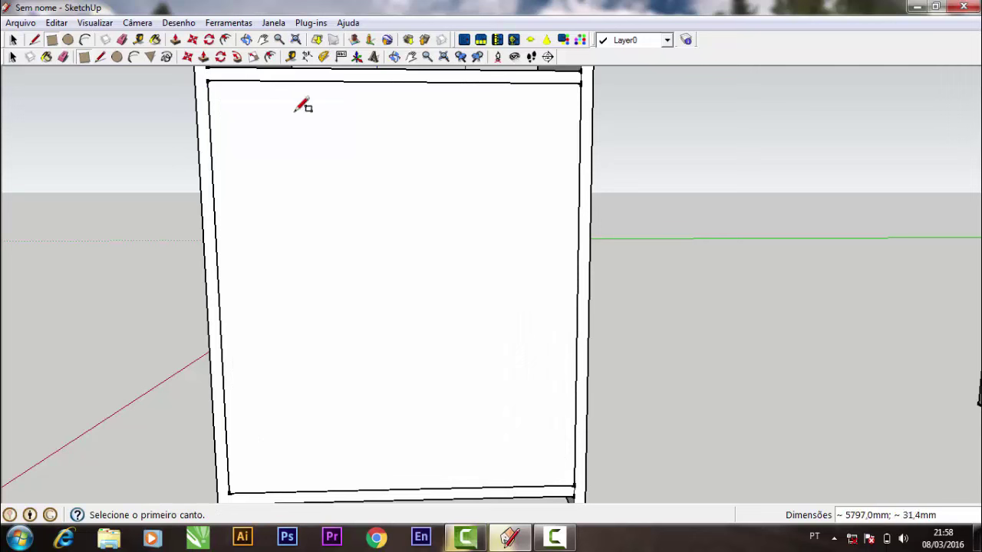
Place a guide 5 mm below the top edge and three mid-height guides from the bottom edge
left_click(291, 57)
left_click(406, 82)
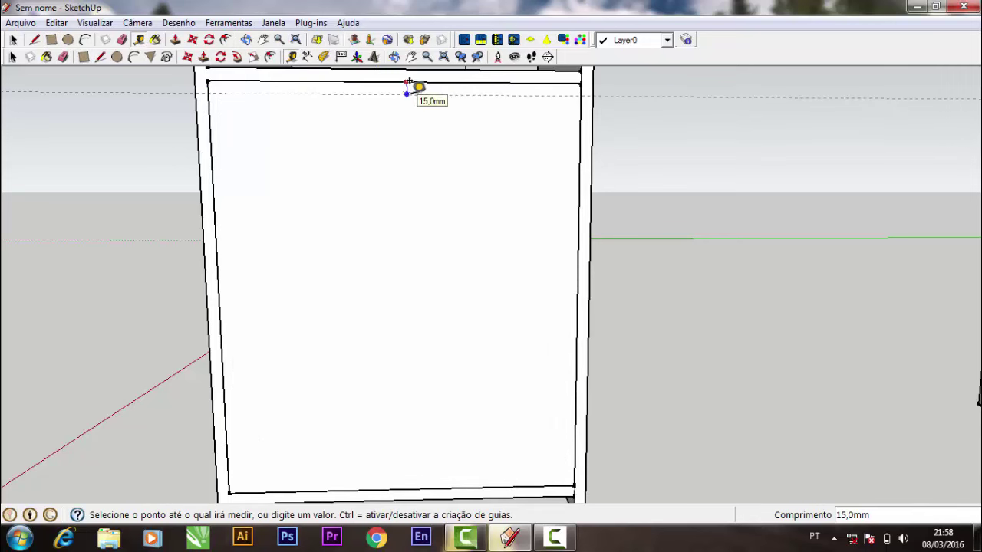
type("5")
key("Return")
left_click(404, 488)
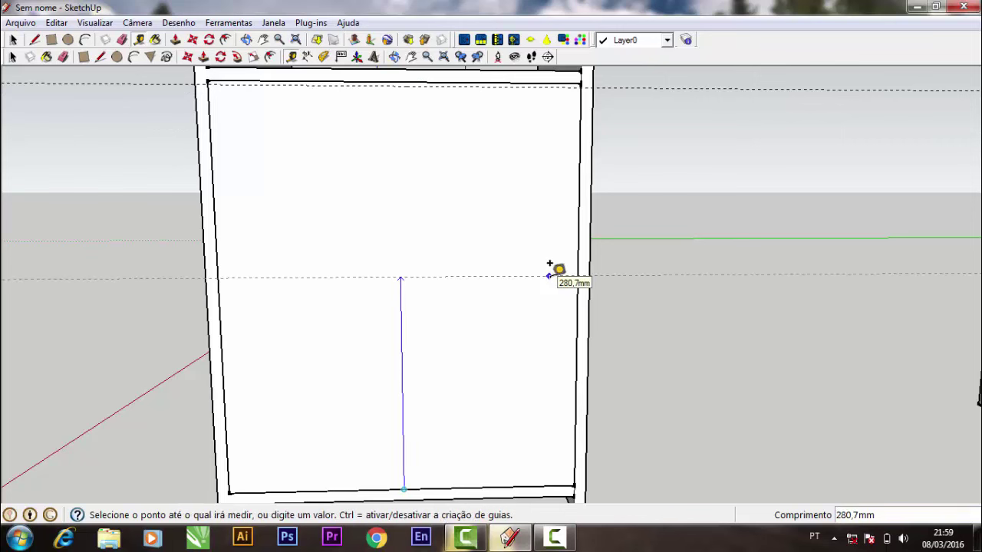
left_click(549, 276)
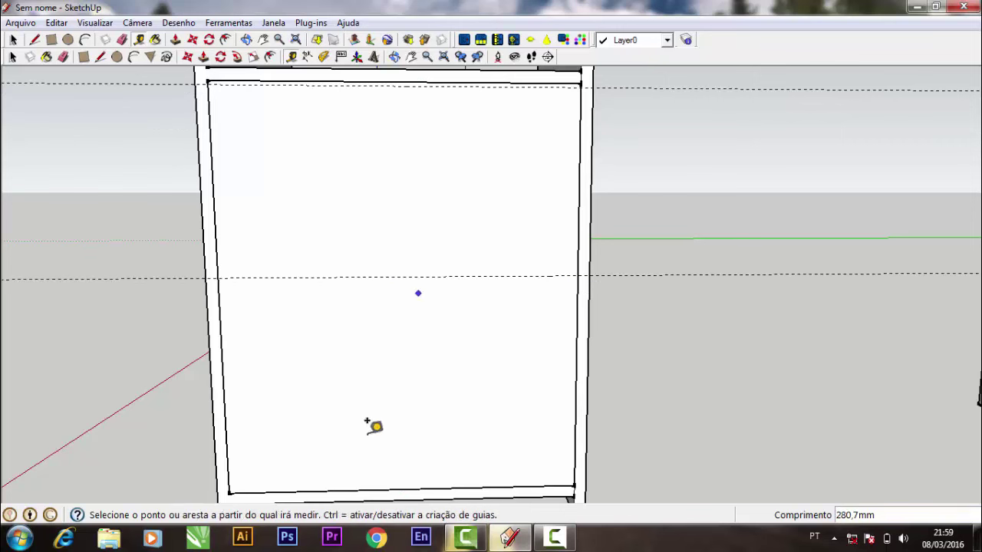
left_click(381, 488)
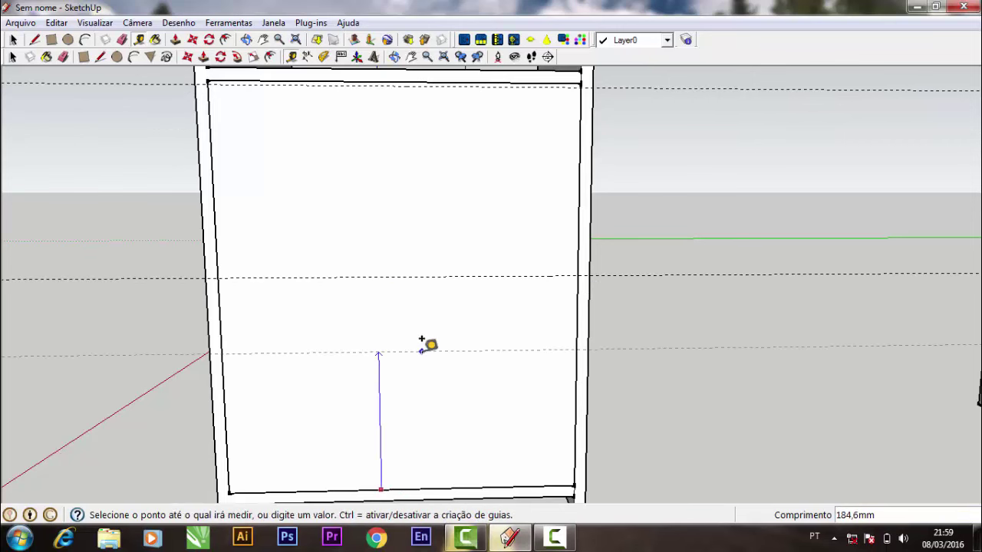
left_click(470, 272)
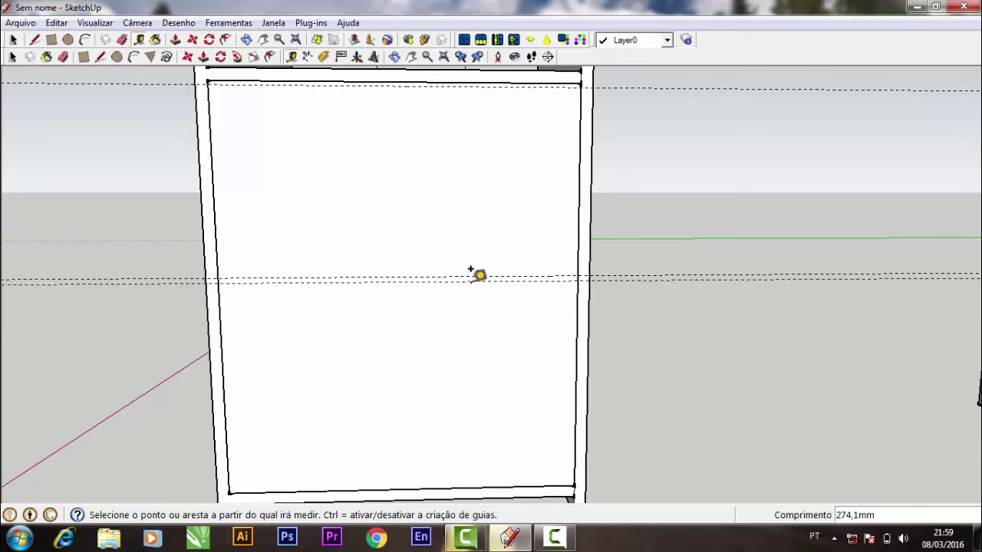
left_click(425, 487)
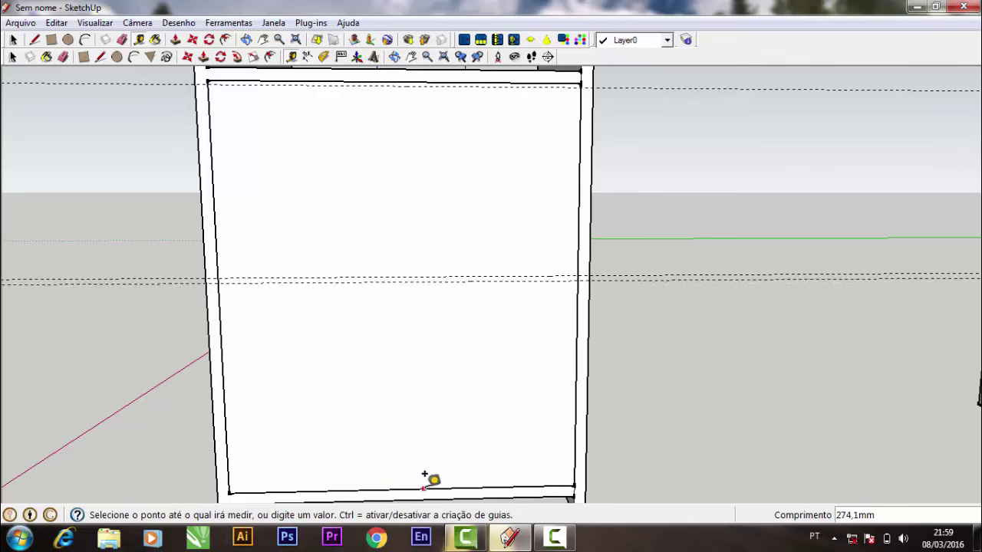
left_click(412, 268)
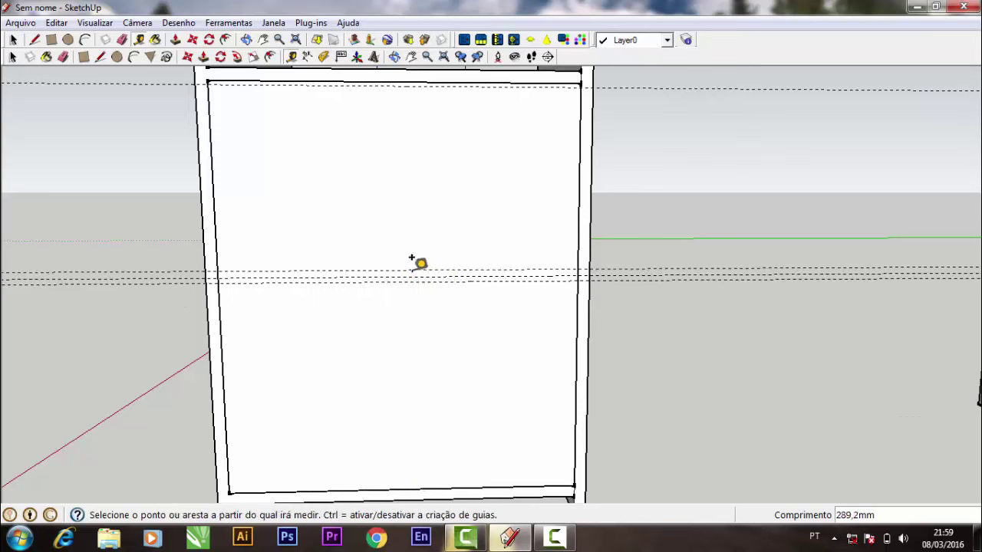
left_click(63, 56)
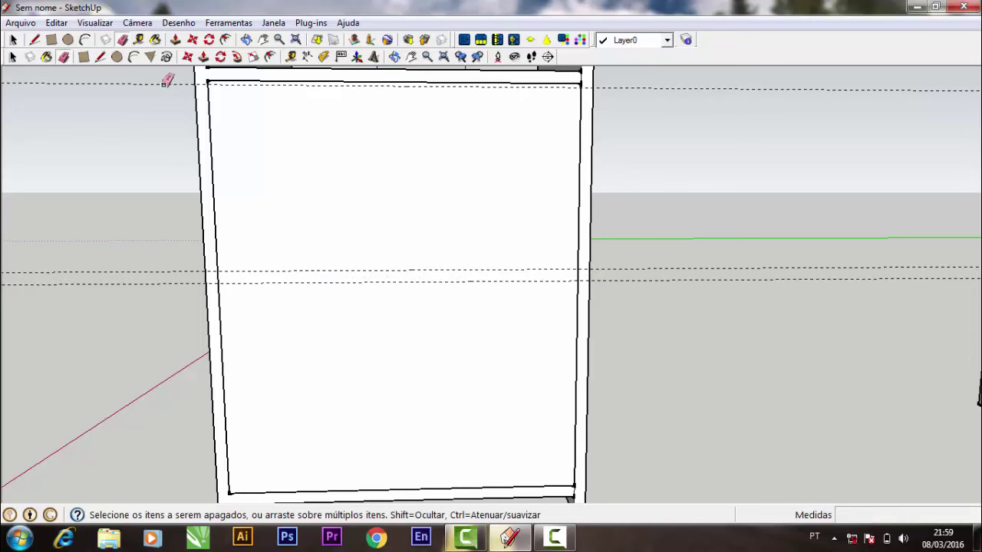
Draw upper and lower drawer-front rectangles above and below the gap guides
left_click(84, 57)
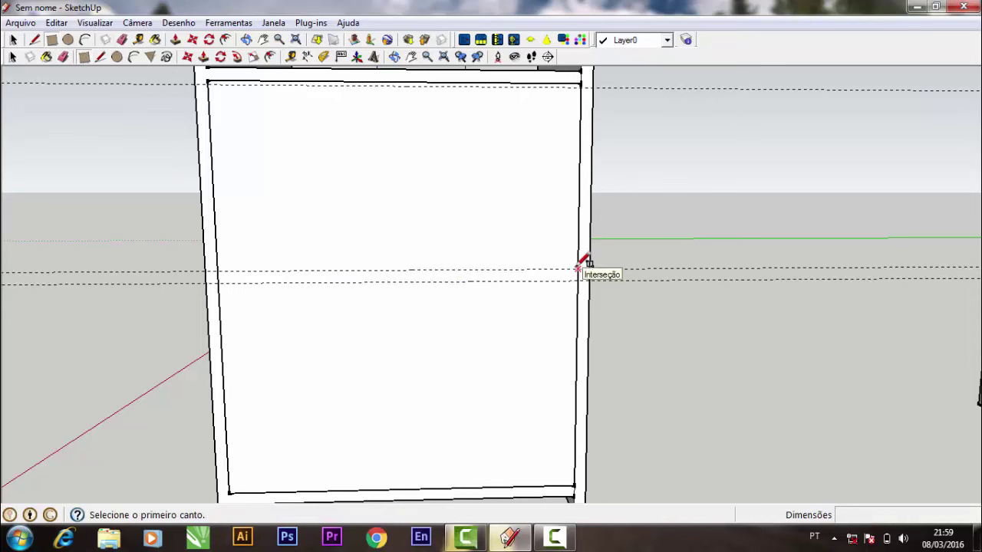
left_click(578, 268)
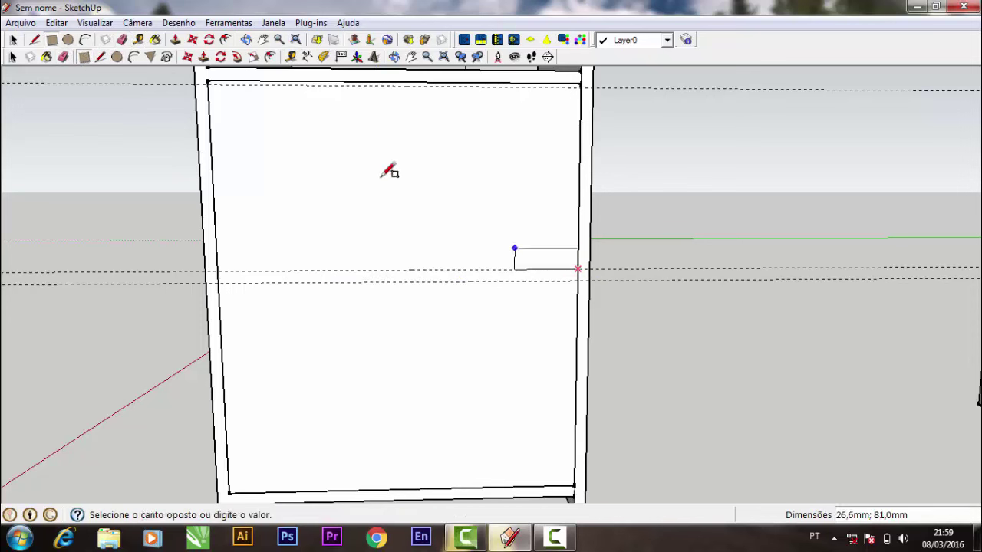
left_click(208, 80)
left_click(218, 282)
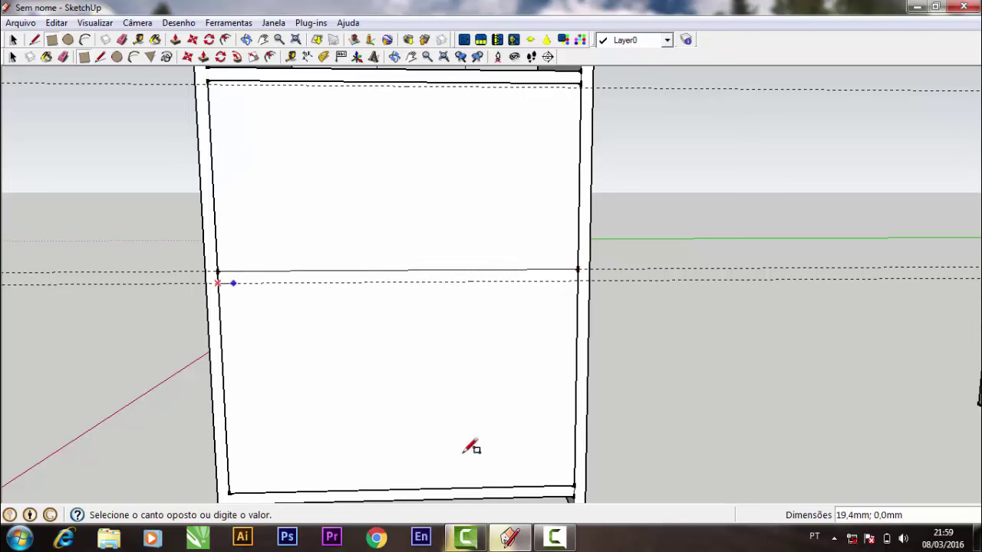
left_click(575, 485)
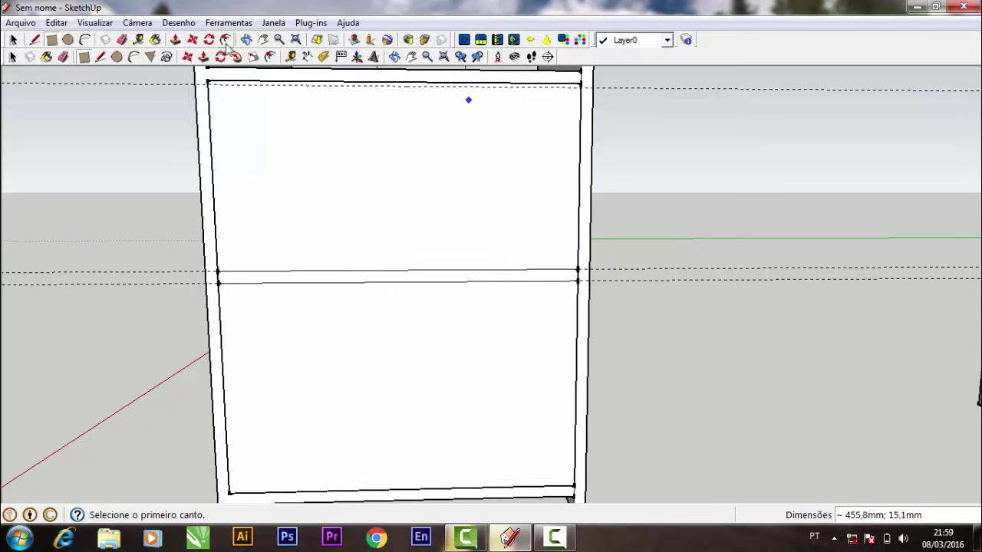
Create three new layers, Camada 1–3, in the Layers panel
left_click(445, 57)
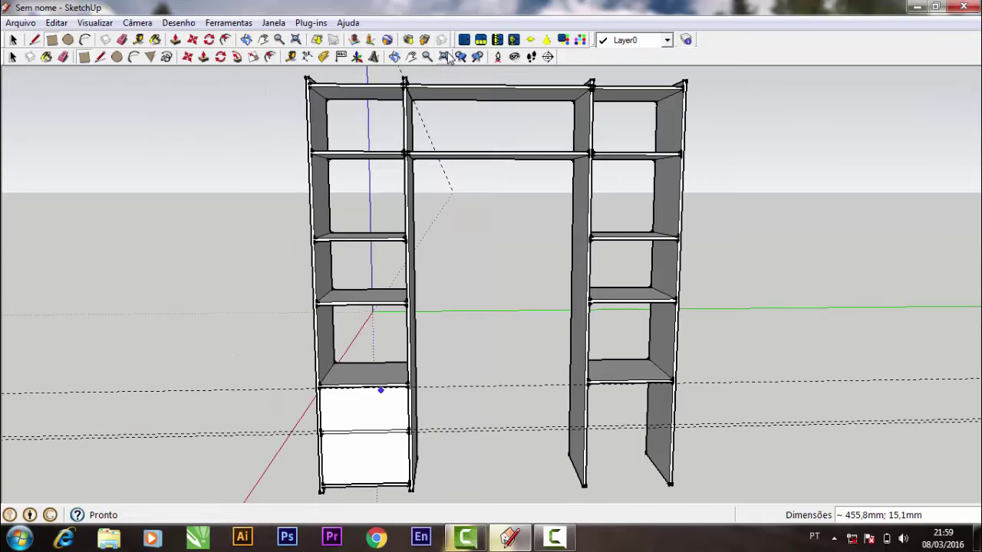
left_click(688, 40)
left_click(687, 41)
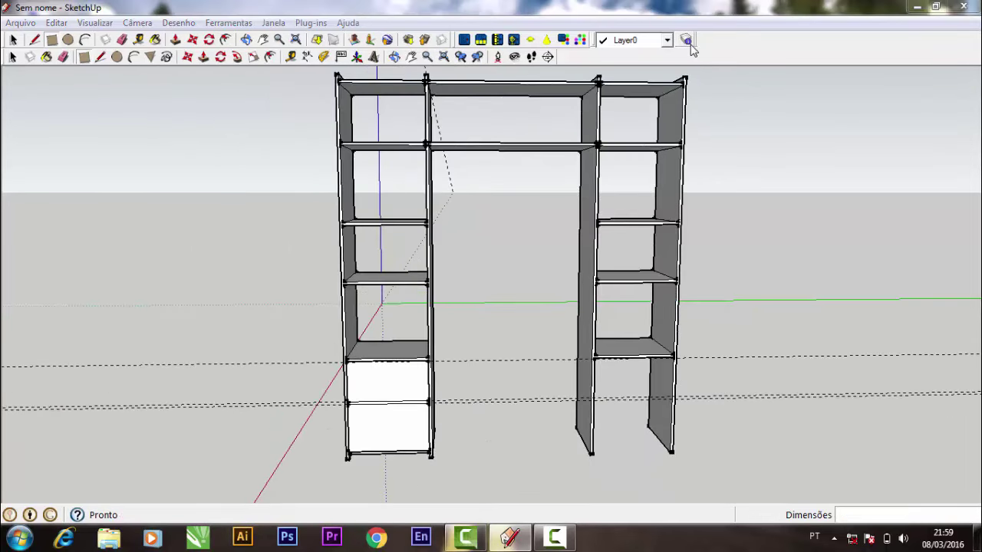
left_click(165, 149)
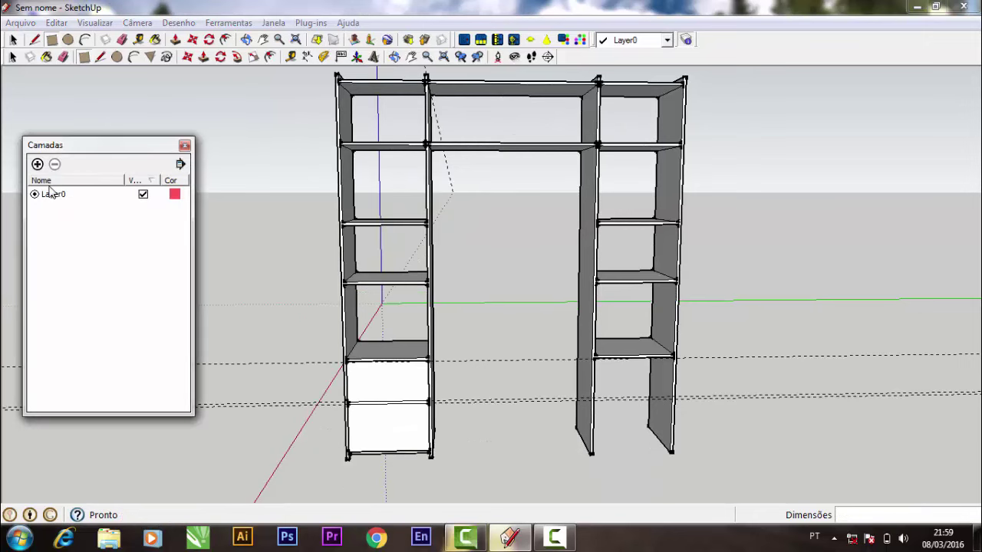
left_click(36, 163)
left_click(37, 163)
left_click(37, 164)
left_click(12, 56)
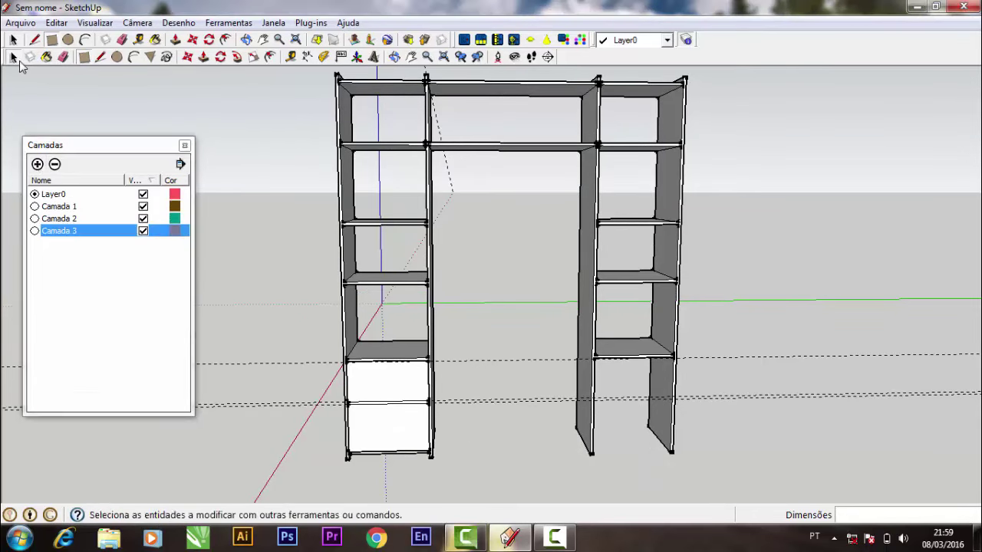
Move the left shelving column onto Camada 1 and hide that layer
left_click(352, 239)
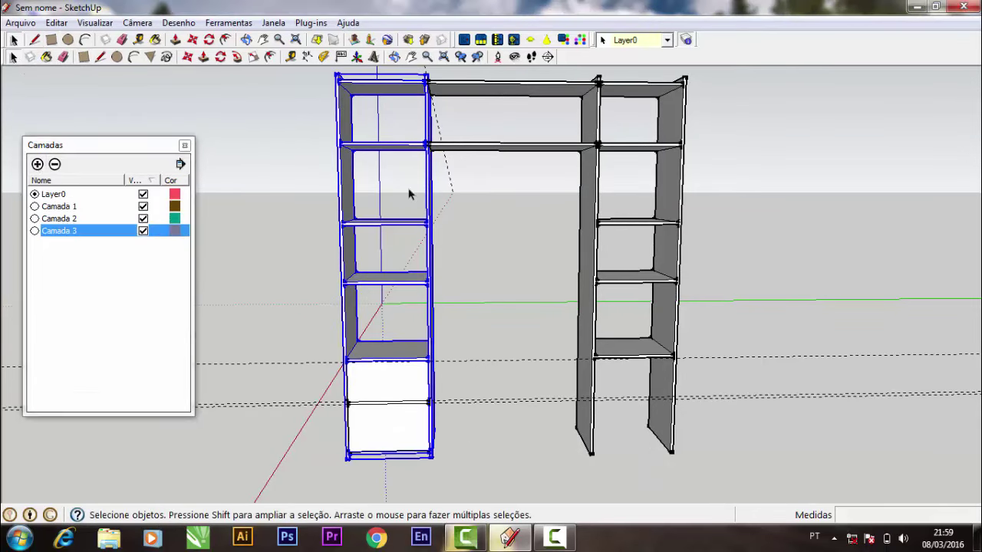
left_click(667, 40)
left_click(649, 66)
left_click(143, 207)
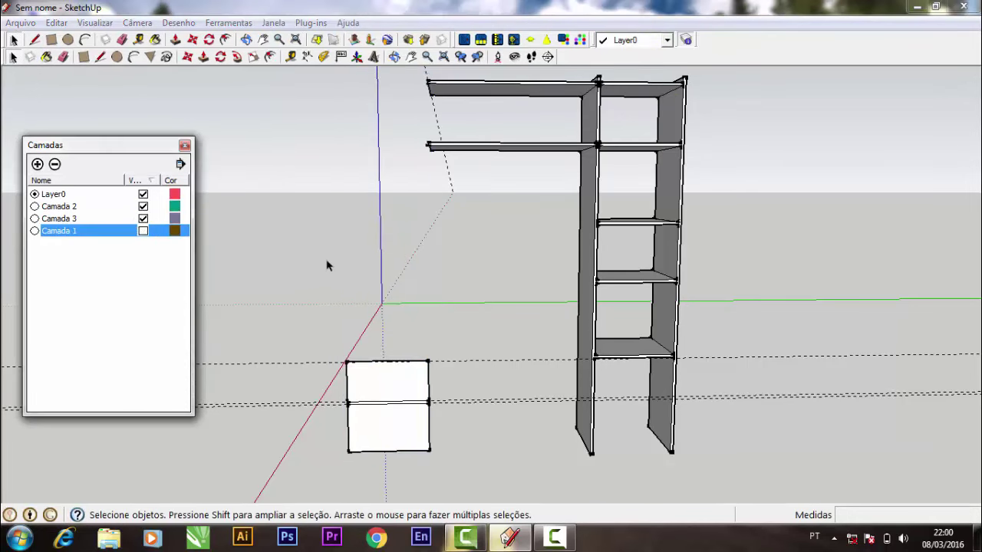
Switch to the Left view and fit the whole model on screen
left_click(394, 56)
mouse_move(476, 230)
left_mouse_down()
mouse_move(757, 219)
mouse_move(634, 292)
mouse_move(612, 283)
left_mouse_up()
key("F6")
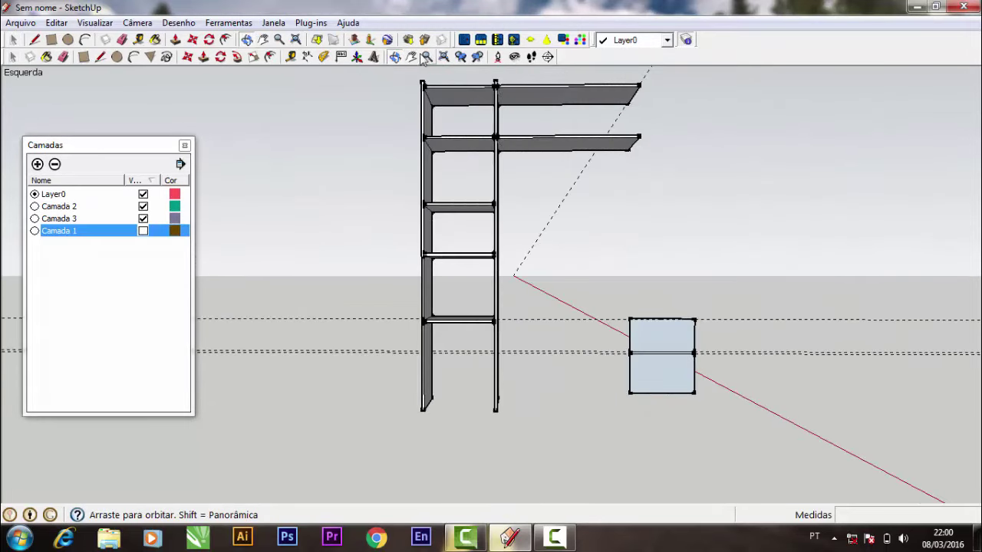
left_click(413, 56)
left_click_drag(633, 134, 489, 140)
left_click(445, 57)
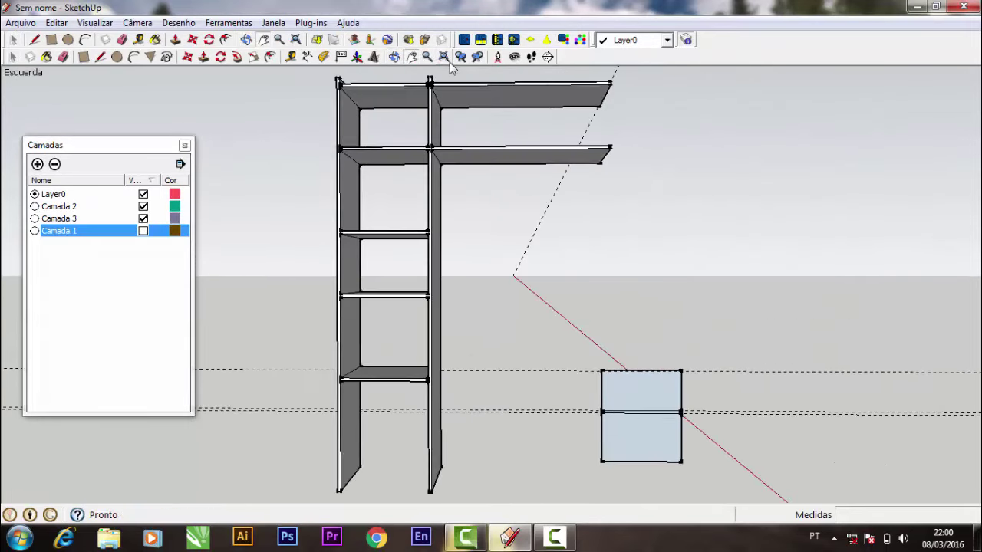
Zoom and pan in to the two drawer fronts
left_click(427, 57)
scroll(592, 337, "up", 5)
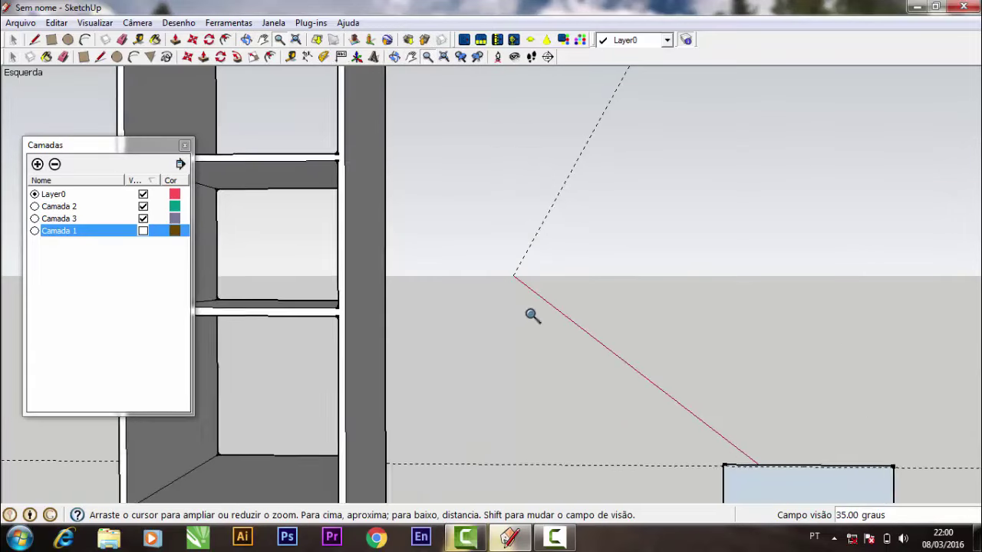
scroll(531, 315, "up", 2)
left_click(411, 56)
left_click_drag(478, 261, 340, 240)
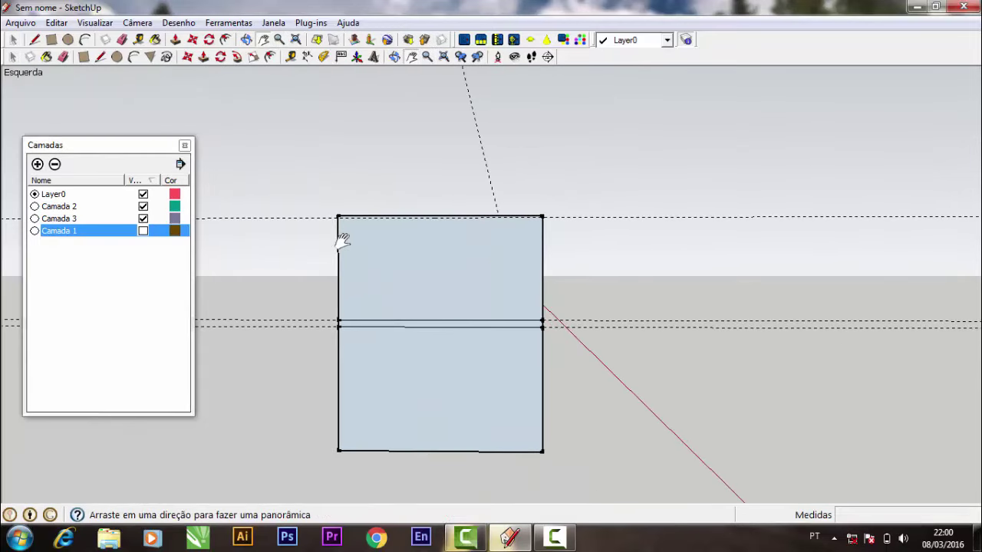
Offset the upper and lower drawer fronts' outlines inward by 15 mm
key("f")
left_click(384, 264)
type("15")
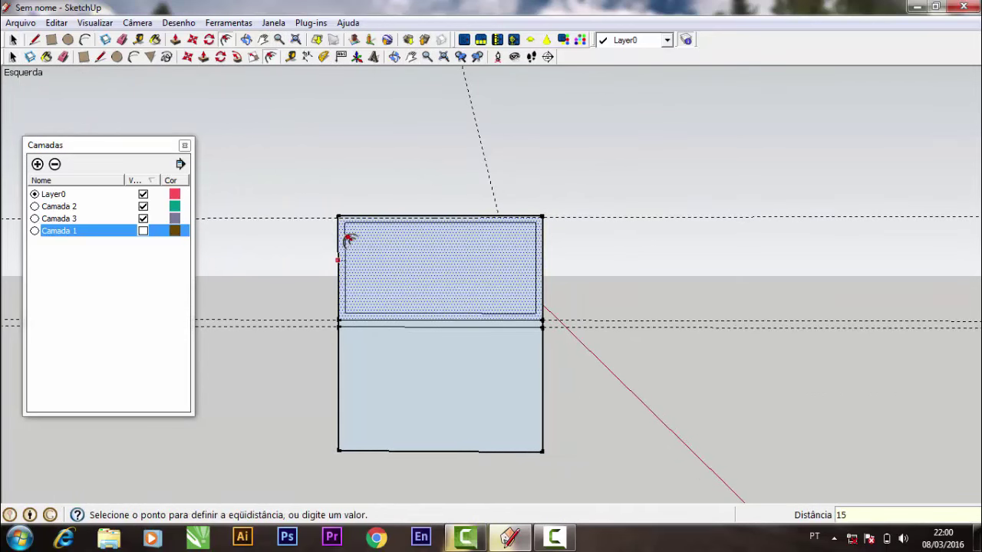
key("Return")
left_click(392, 386)
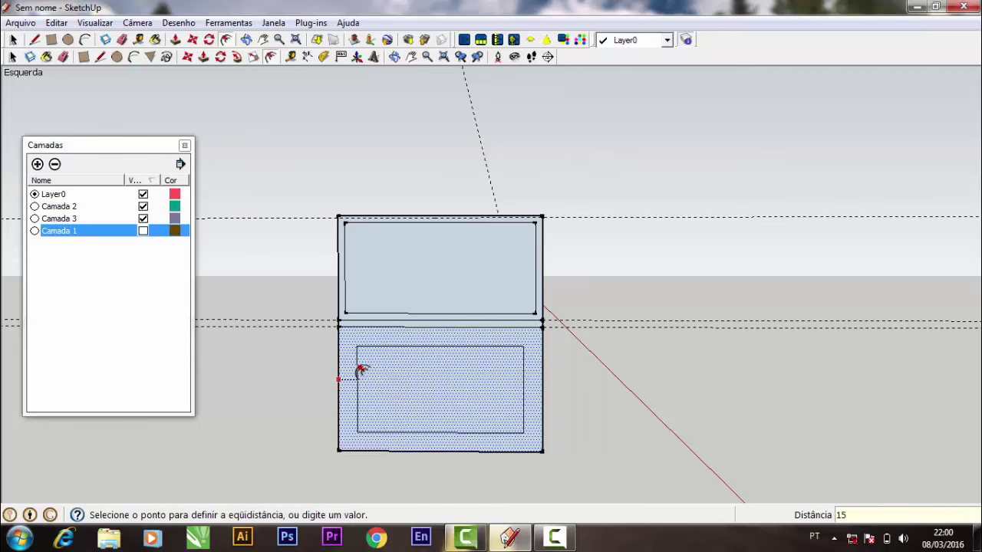
key("Return")
left_click(395, 57)
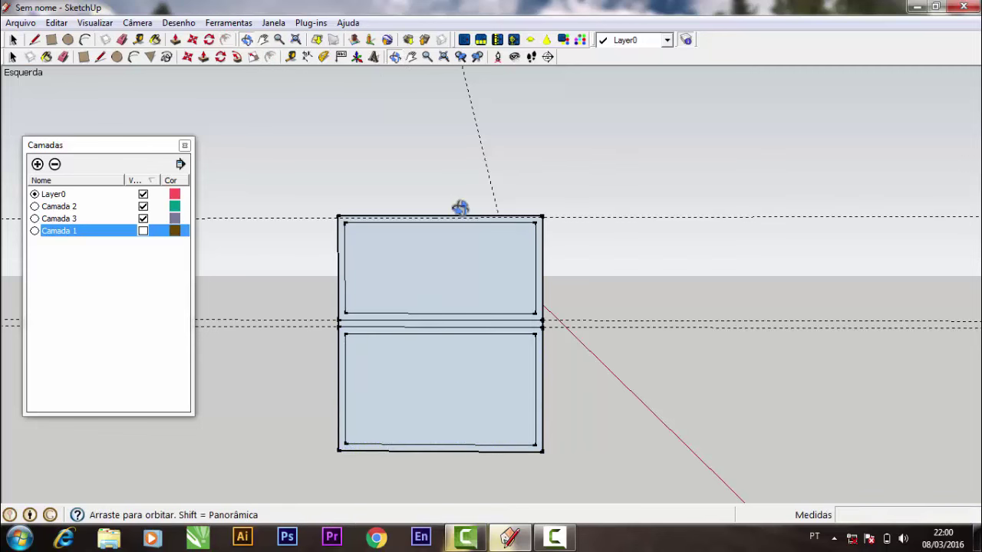
left_click_drag(459, 208, 318, 140)
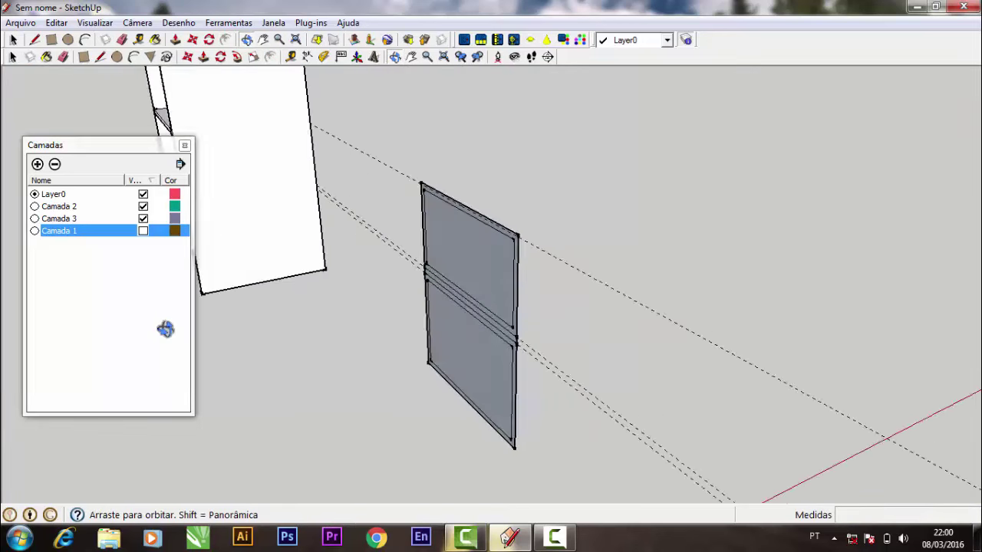
Push/Pull the lower drawer front 340 mm, then repeat that depth on the upper front
left_click(203, 57)
left_click_drag(467, 359, 397, 374)
type("340")
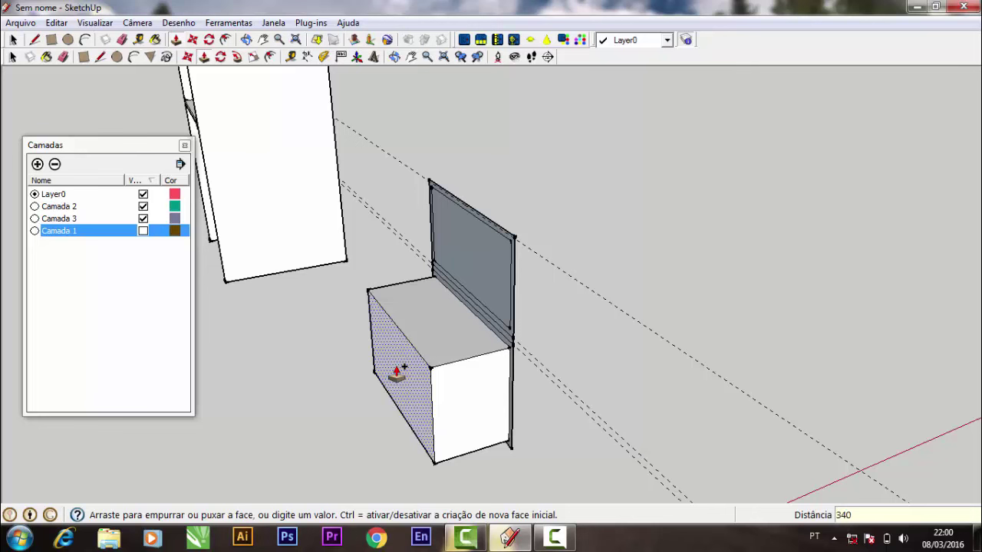
key("Return")
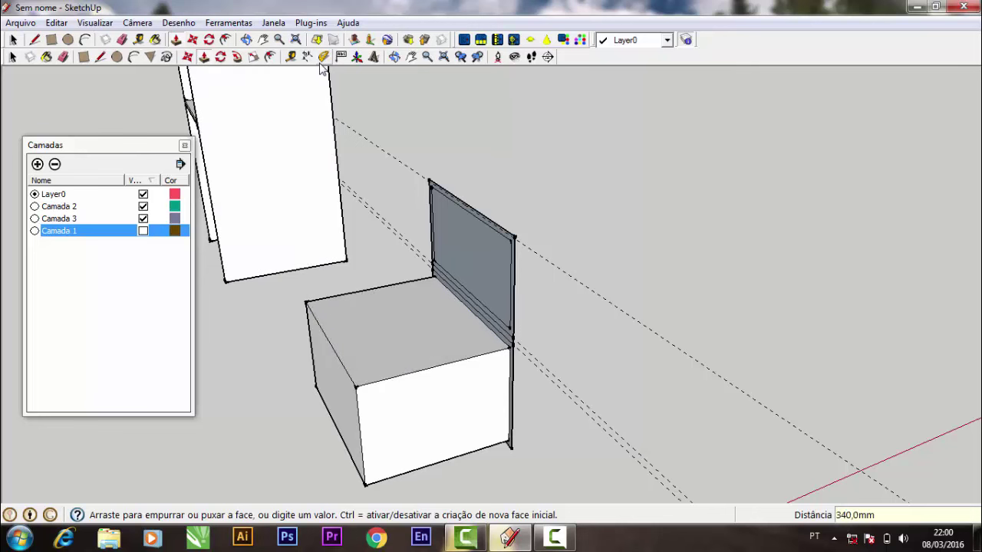
double_click(475, 278)
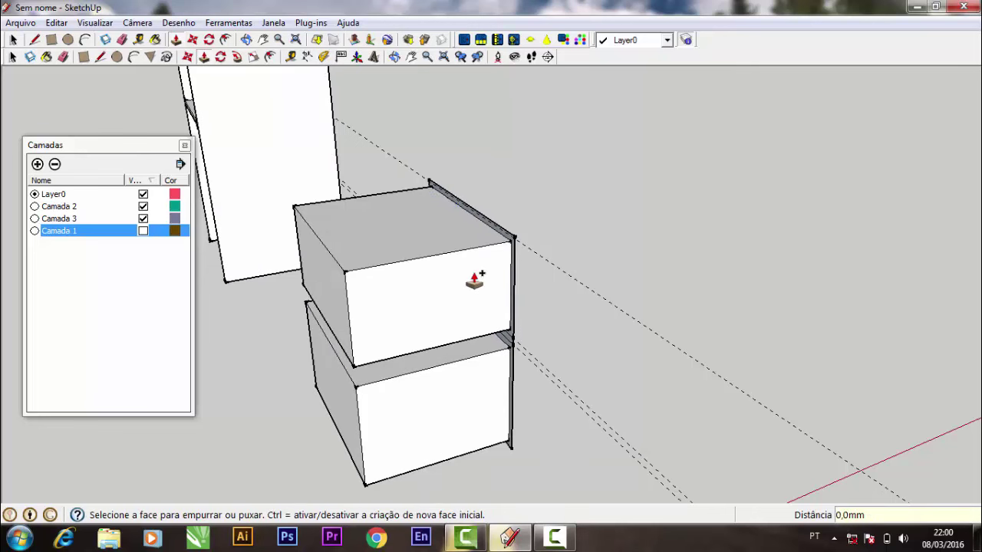
left_click(394, 56)
mouse_move(476, 192)
left_mouse_down()
mouse_move(520, 228)
mouse_move(581, 333)
mouse_move(537, 230)
left_mouse_up()
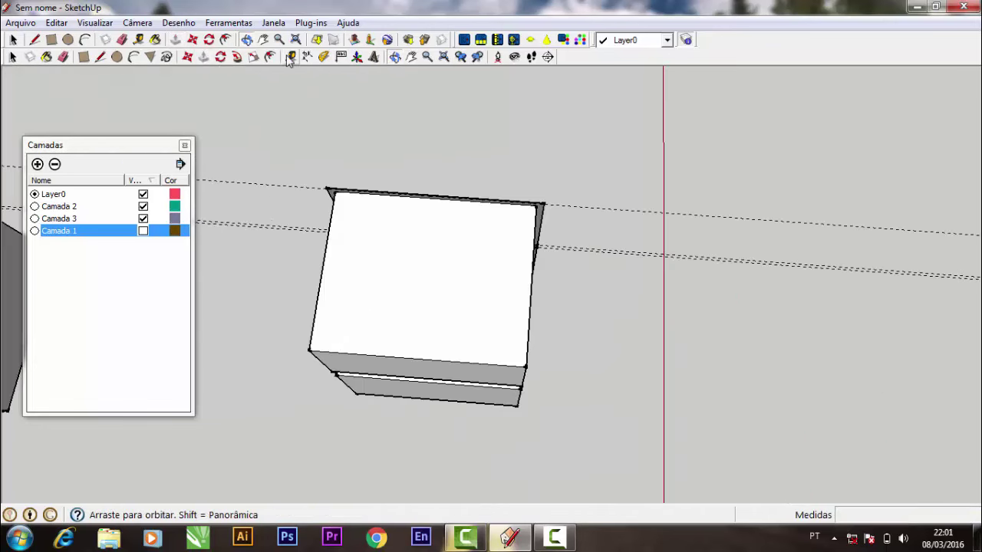
Offset the top faces of both drawer boxes inward by 15 to outline the walls
left_click(290, 57)
left_click(379, 197)
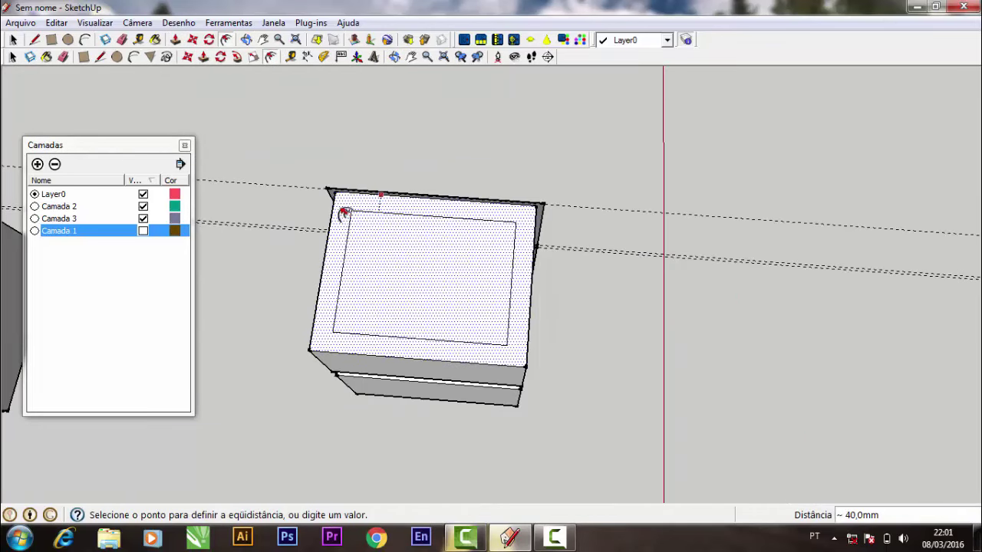
type("15")
key("Return")
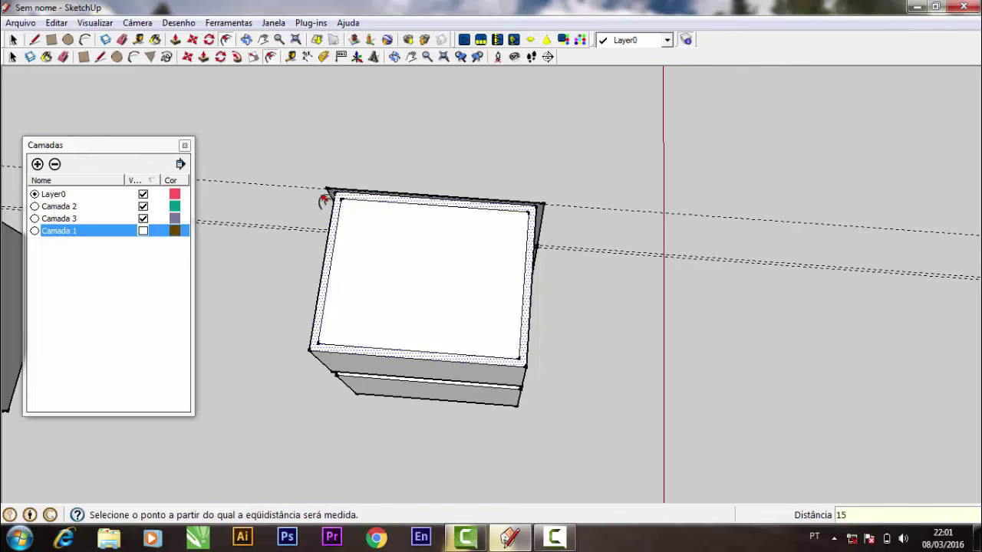
left_click(395, 57)
mouse_move(407, 212)
left_mouse_down()
mouse_move(408, 149)
mouse_move(372, 160)
left_mouse_up()
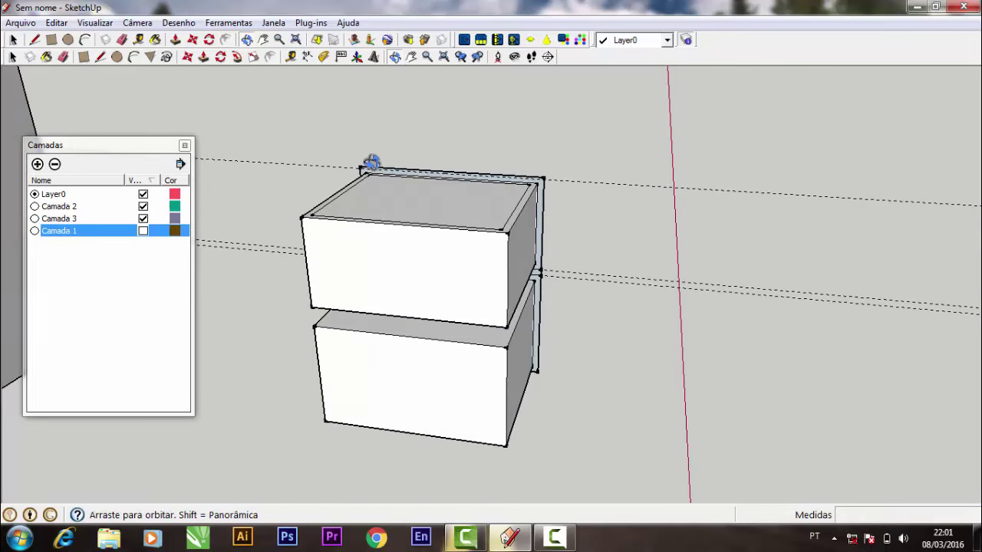
left_click(270, 57)
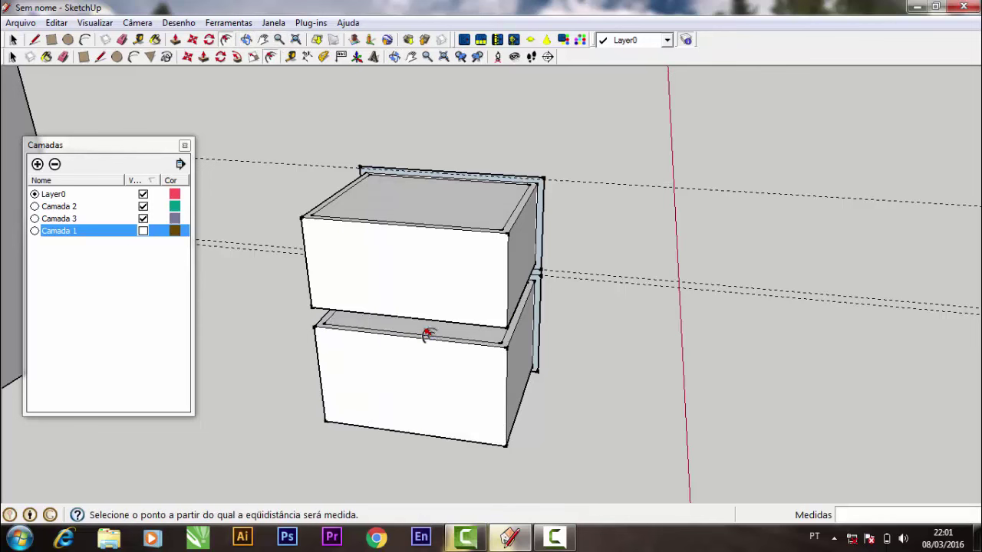
Push the inner top faces of the upper and lower boxes downward to hollow them
left_click(204, 56)
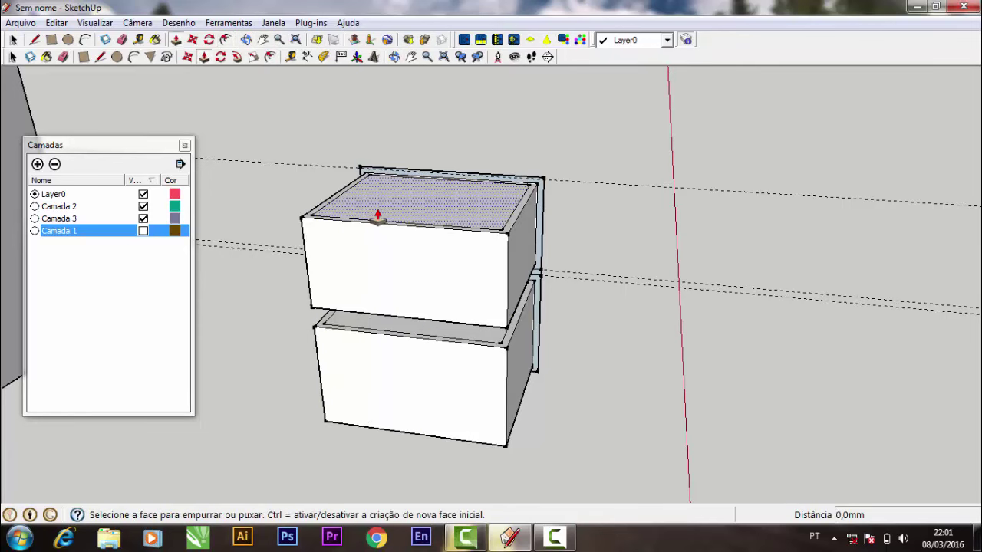
left_click(376, 213)
left_click(368, 279)
left_click(378, 331)
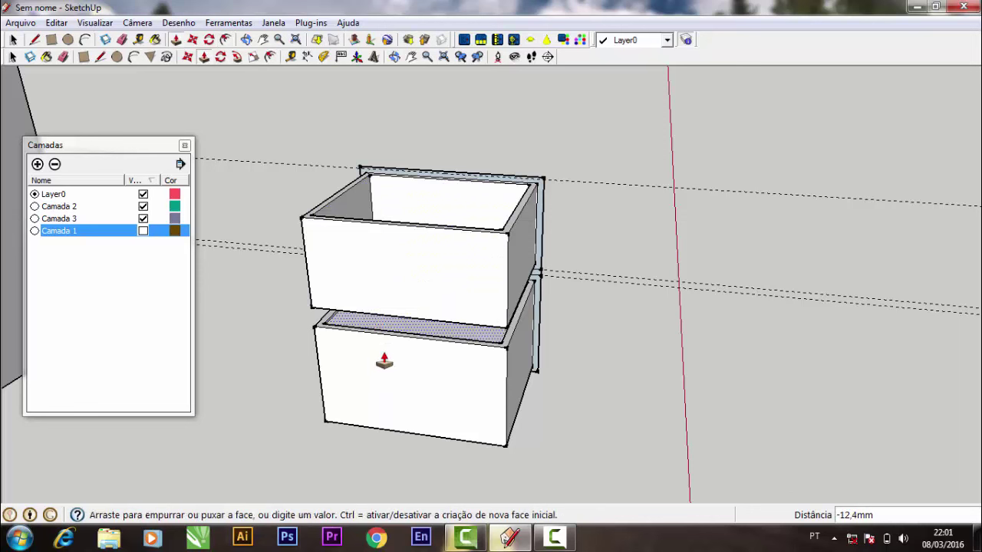
left_click(387, 423)
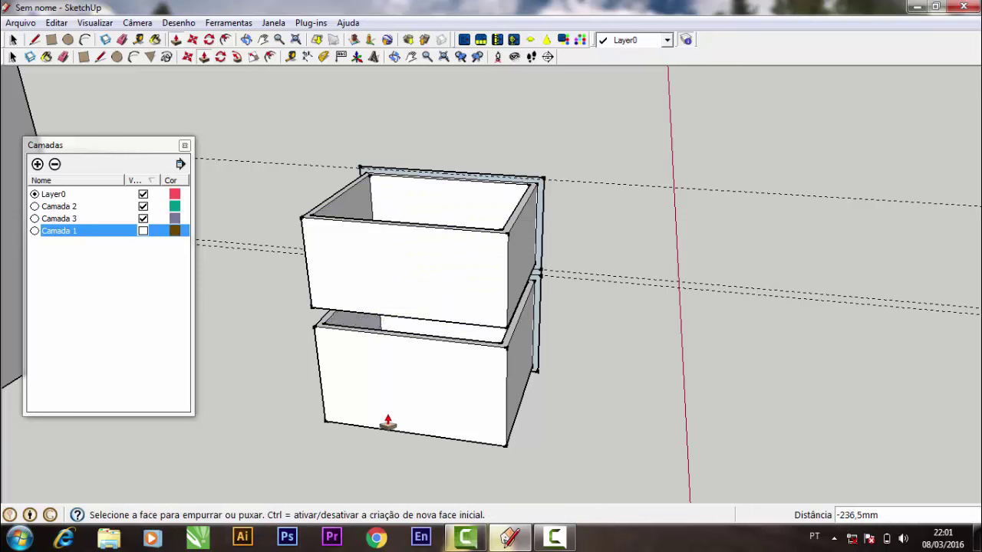
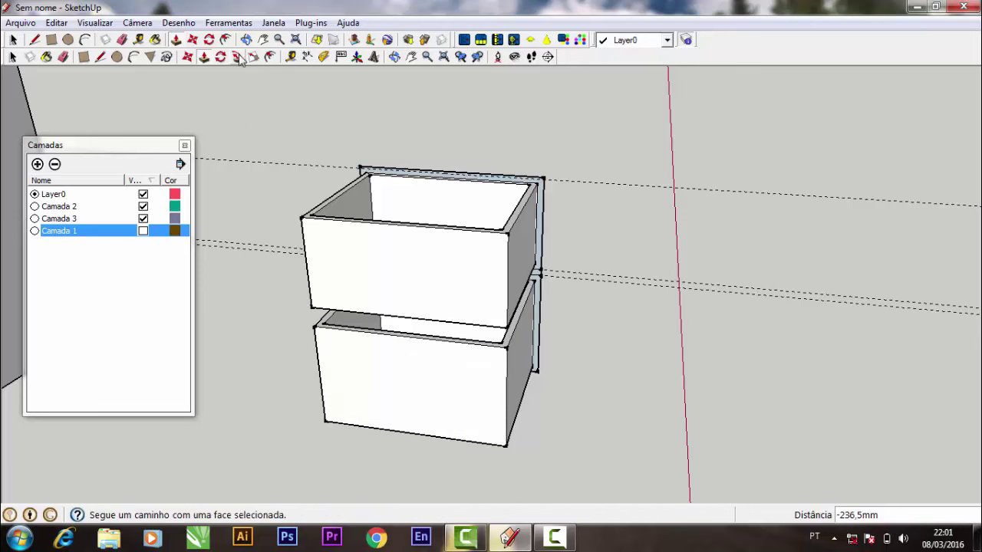
Add a guide 98 mm up the lower drawer box and push its top face down to it
left_click(291, 56)
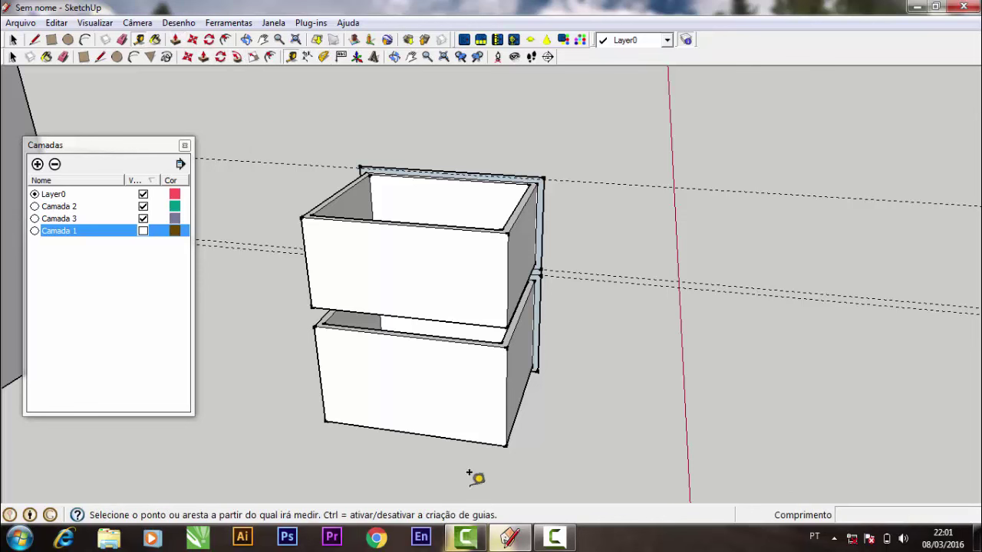
left_click(465, 429)
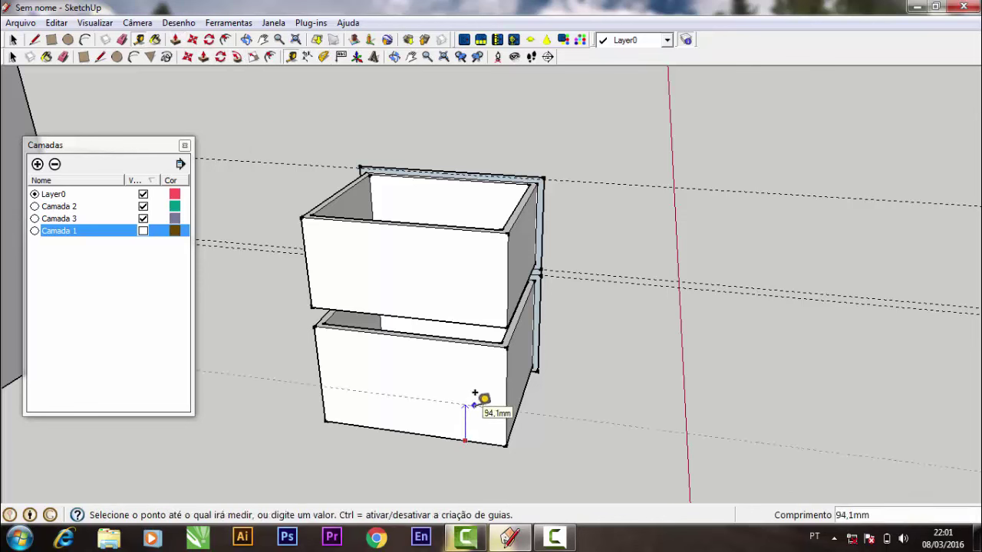
left_click(476, 392)
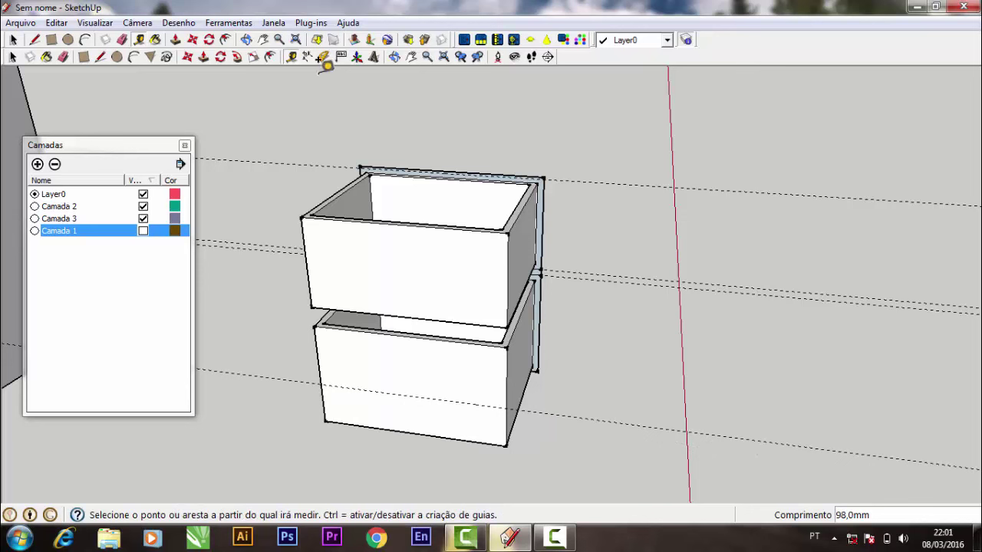
left_click(204, 56)
left_click(429, 343)
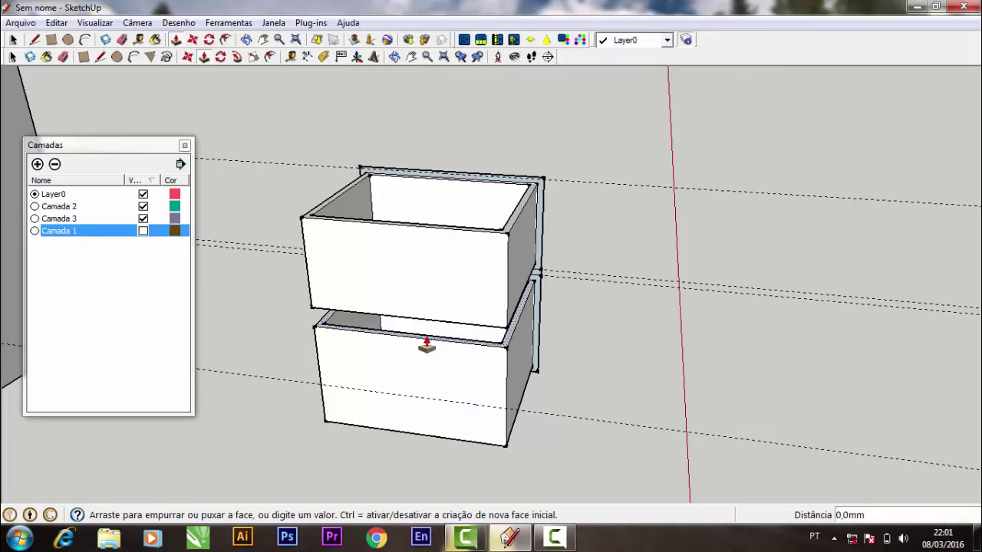
left_click(404, 401)
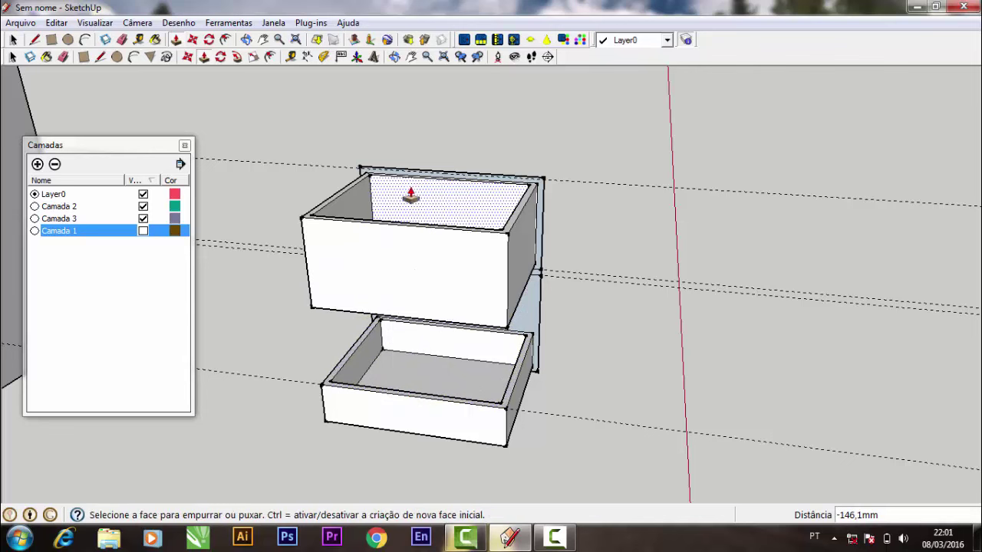
Add a guide about 98 mm up the upper drawer box and push its top face down to it
left_click(291, 58)
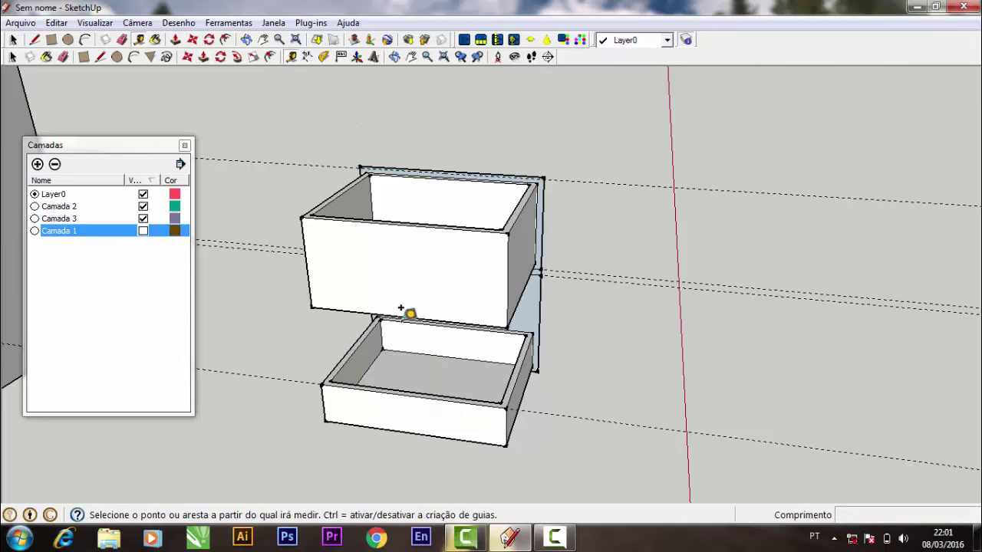
left_click(403, 314)
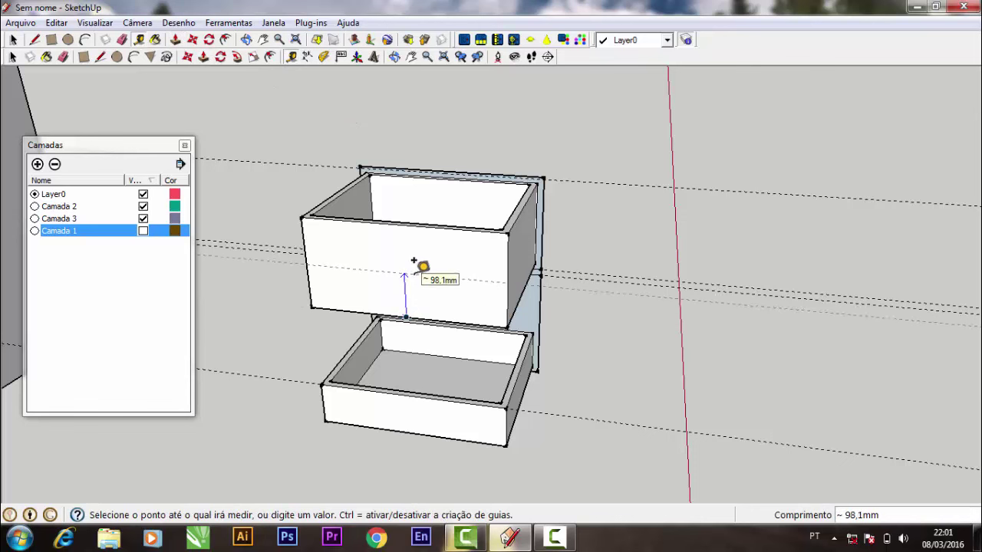
left_click(414, 262)
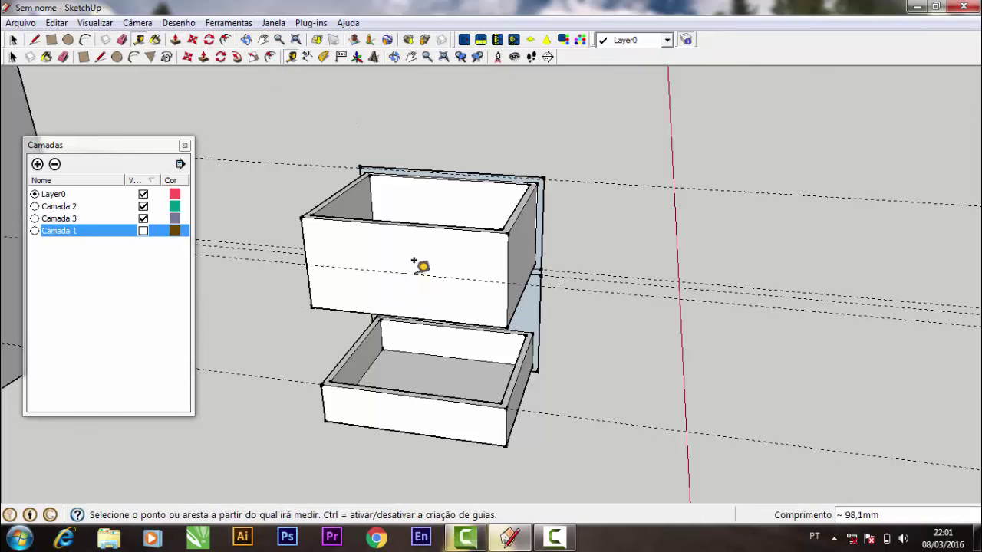
left_click(204, 58)
left_click(314, 218)
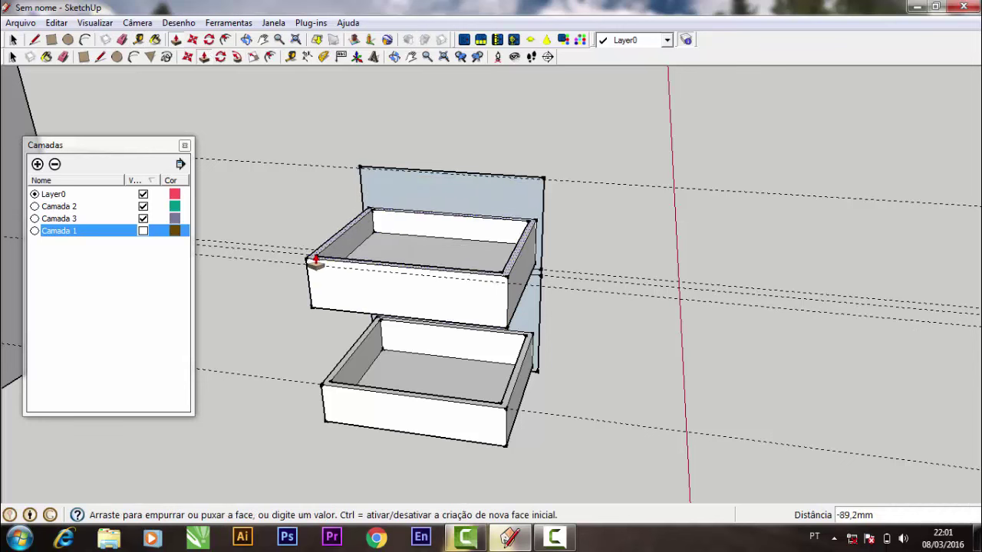
left_click(309, 271)
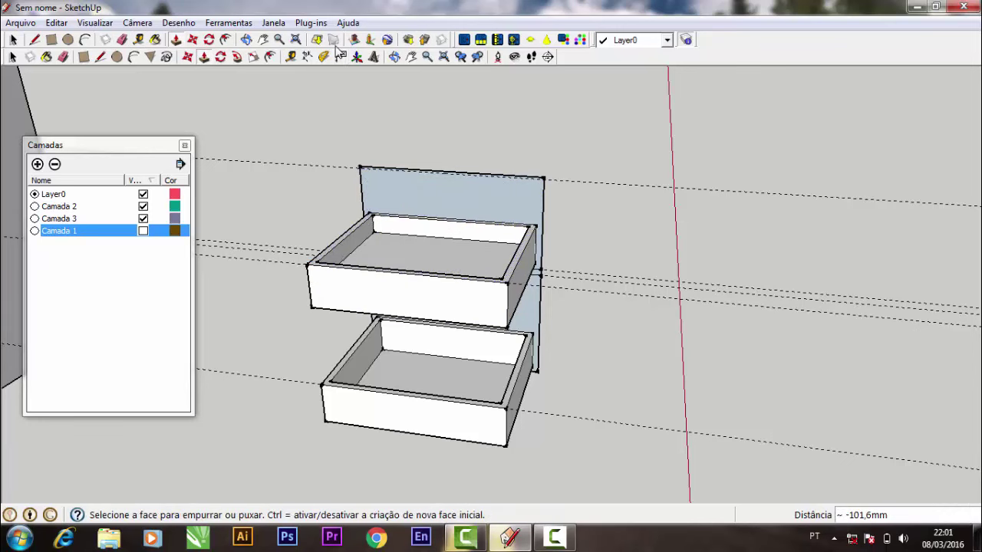
left_click(394, 57)
Bring the cabinet front into close-up view and delete the stray edge beneath the upper drawer opening
mouse_move(561, 256)
left_mouse_down()
mouse_move(511, 221)
mouse_move(357, 192)
mouse_move(409, 158)
mouse_move(473, 208)
mouse_move(689, 283)
mouse_move(726, 215)
mouse_move(450, 235)
mouse_move(297, 187)
mouse_move(435, 162)
mouse_move(511, 177)
mouse_move(680, 185)
mouse_move(471, 223)
mouse_move(420, 168)
left_mouse_up()
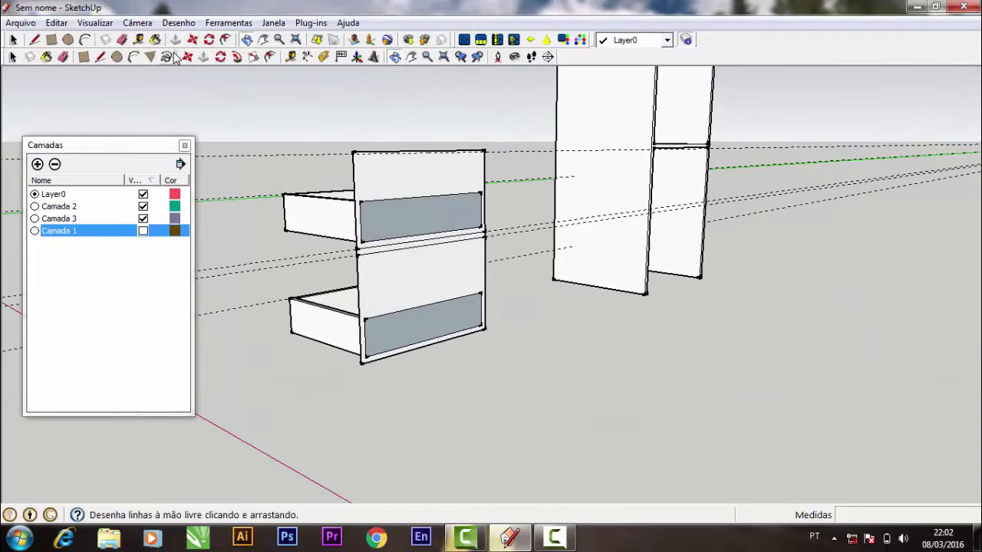
left_click(427, 56)
mouse_move(431, 76)
left_mouse_down()
mouse_move(498, 66)
mouse_move(450, 77)
left_mouse_up()
left_click(410, 57)
mouse_move(537, 199)
left_mouse_down()
mouse_move(631, 244)
mouse_move(643, 221)
left_mouse_up()
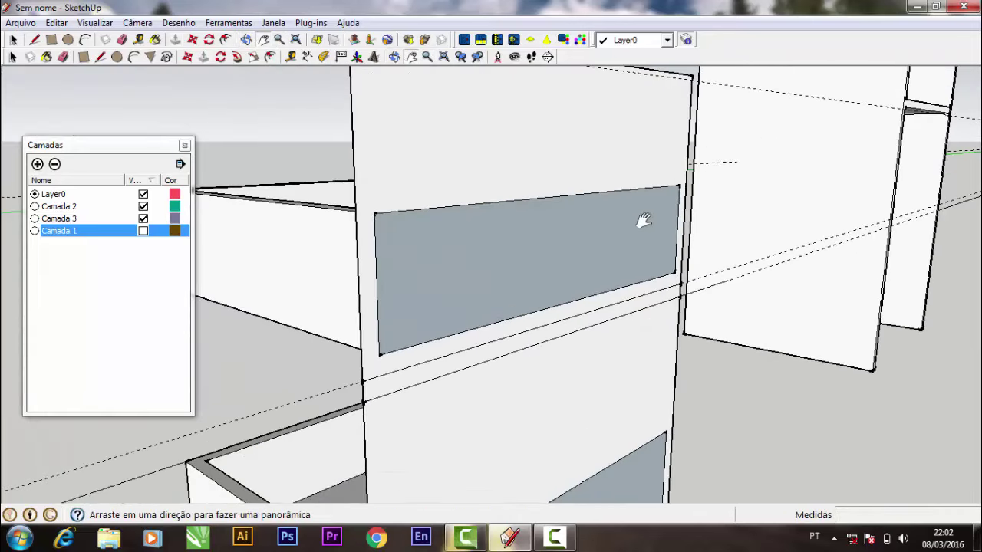
left_click(64, 56)
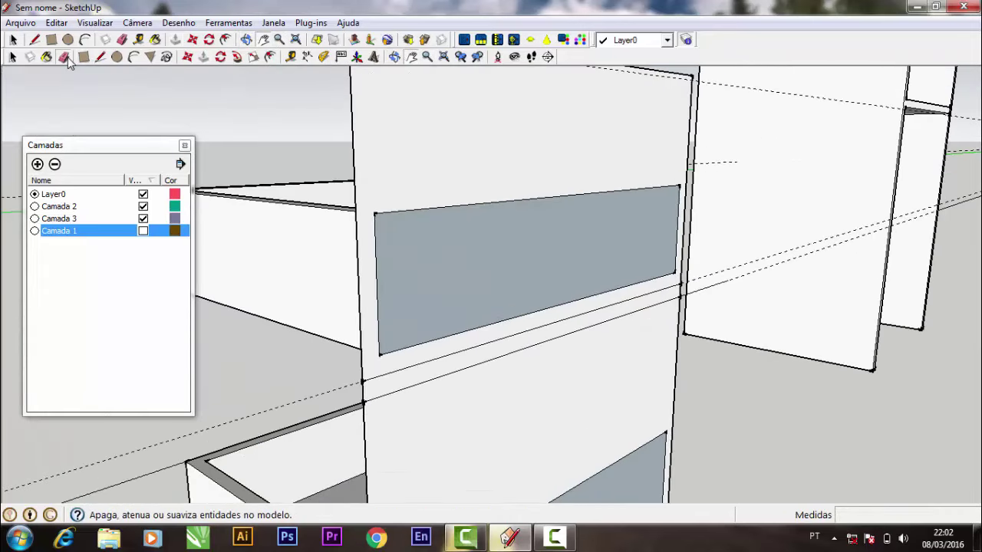
left_click(363, 388)
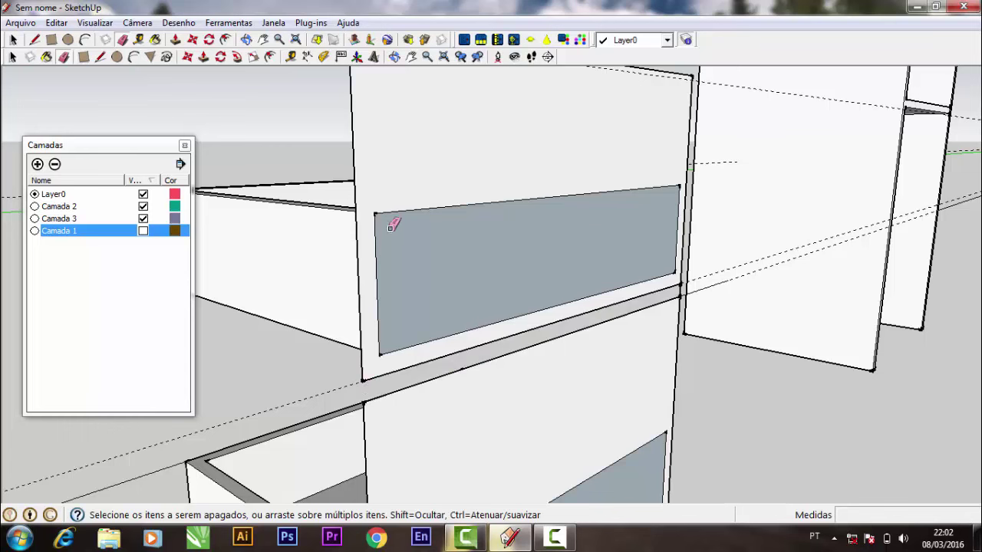
left_click(412, 57)
left_click_drag(399, 153, 393, 185)
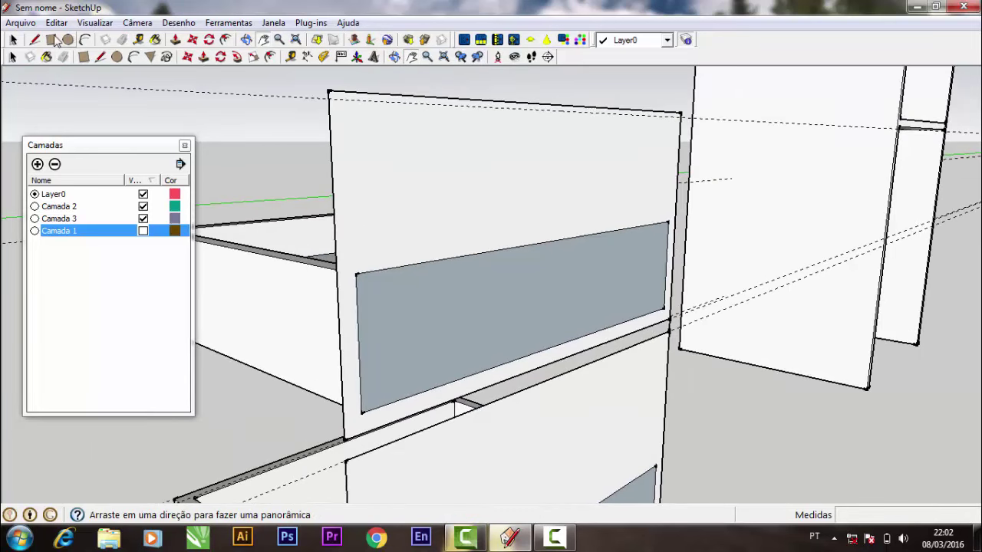
Try erasing the front panel's top edge, then undo to keep the panel intact
left_click(121, 40)
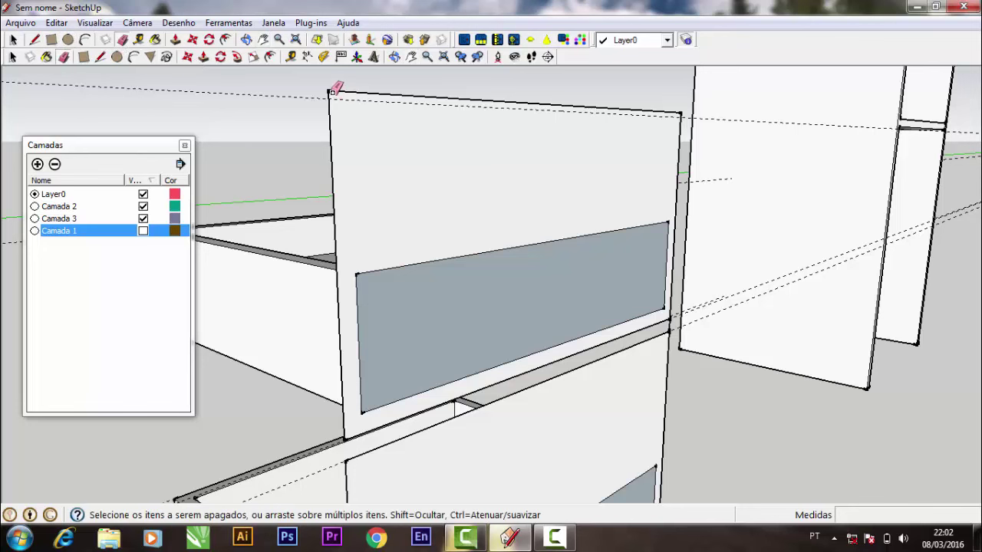
left_click(330, 93)
key("ctrl+z")
left_click(331, 92)
key("ctrl+z")
Pull the upper drawer's front panel out 15 mm into a solid board
left_click(203, 58)
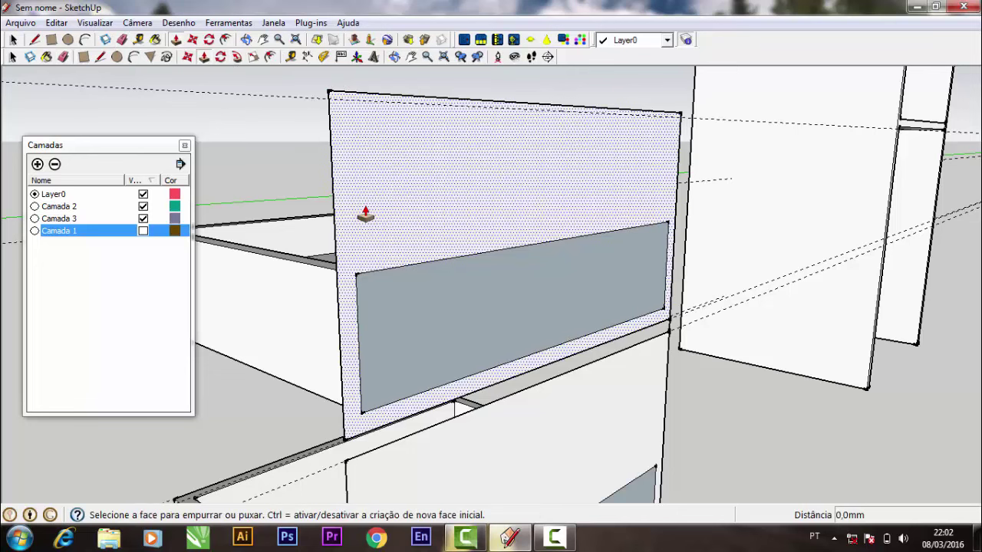
left_click(365, 215)
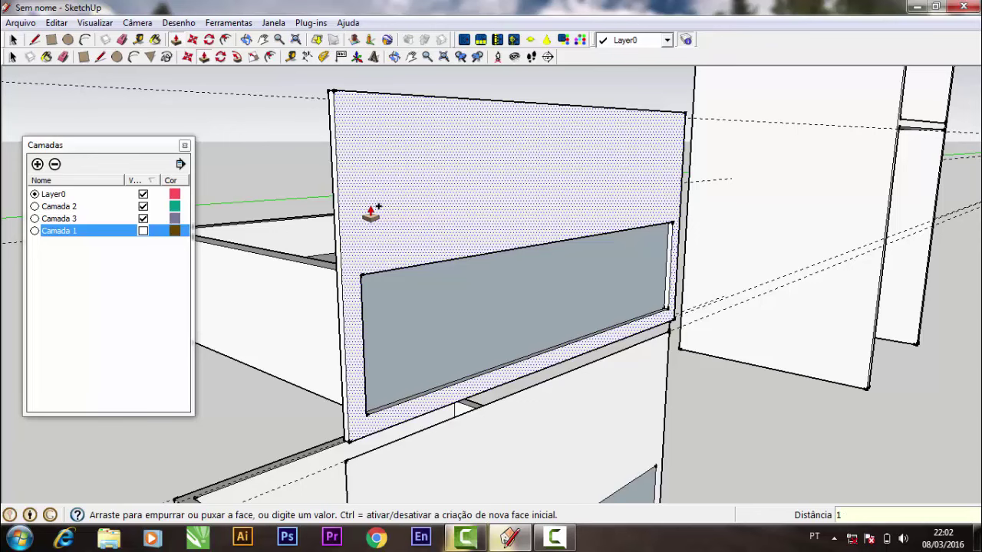
left_click(371, 214)
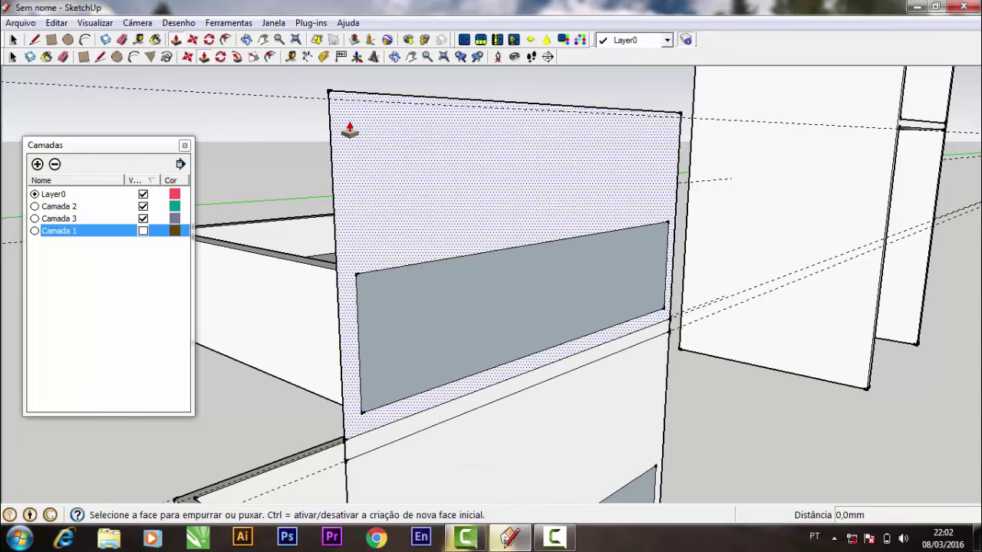
left_click(395, 57)
mouse_move(395, 153)
left_mouse_down()
mouse_move(393, 201)
mouse_move(545, 256)
left_mouse_up()
left_click(204, 57)
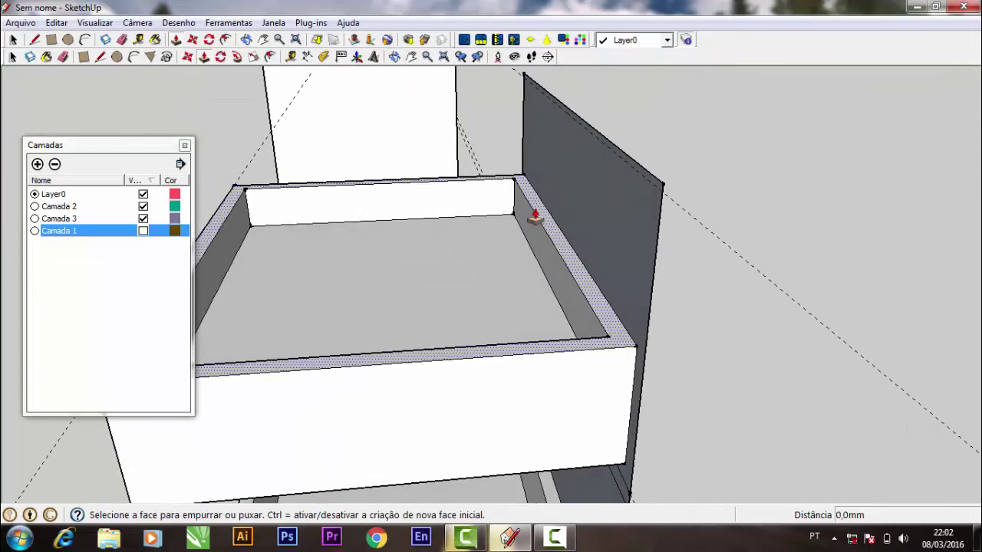
left_click(579, 230)
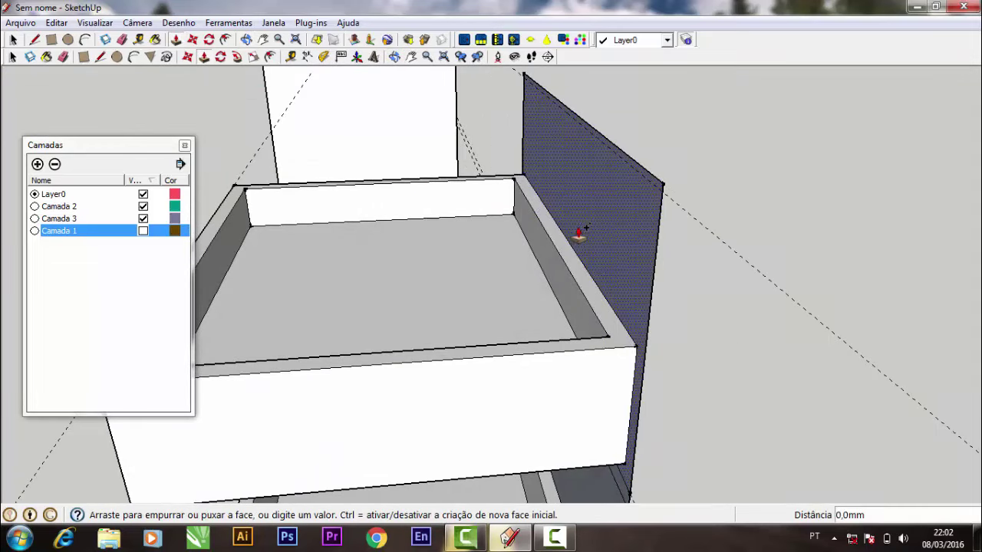
left_click(577, 280)
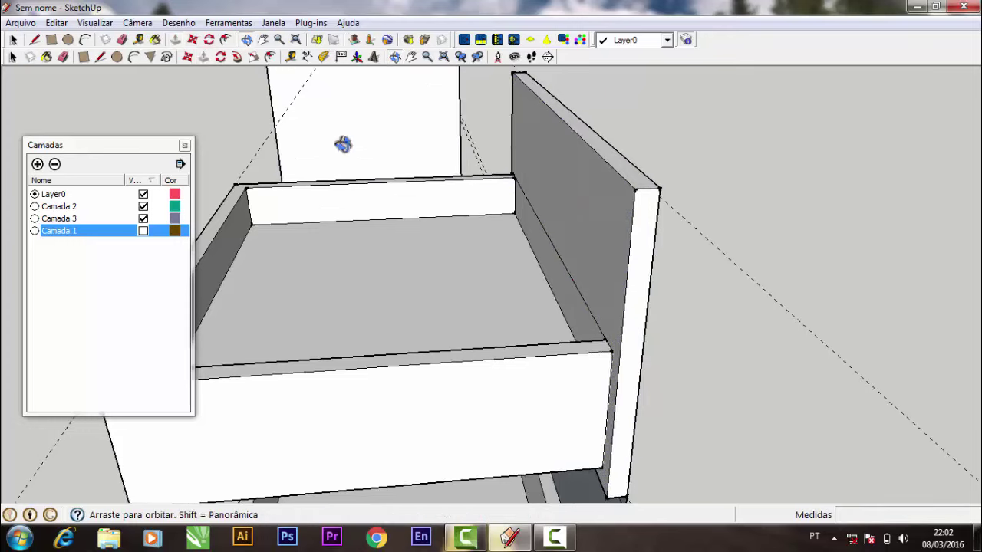
mouse_move(344, 145)
middle_mouse_down()
mouse_move(465, 202)
mouse_move(424, 161)
middle_mouse_up()
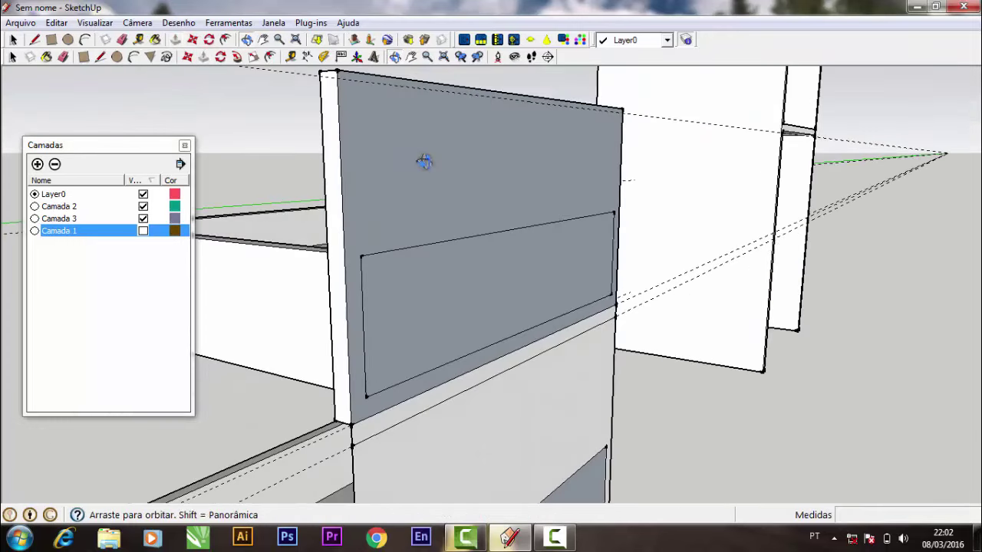
Erase the inner rectangle's edges and leftover lines on the upper front panel
left_click(122, 39)
left_click(362, 261)
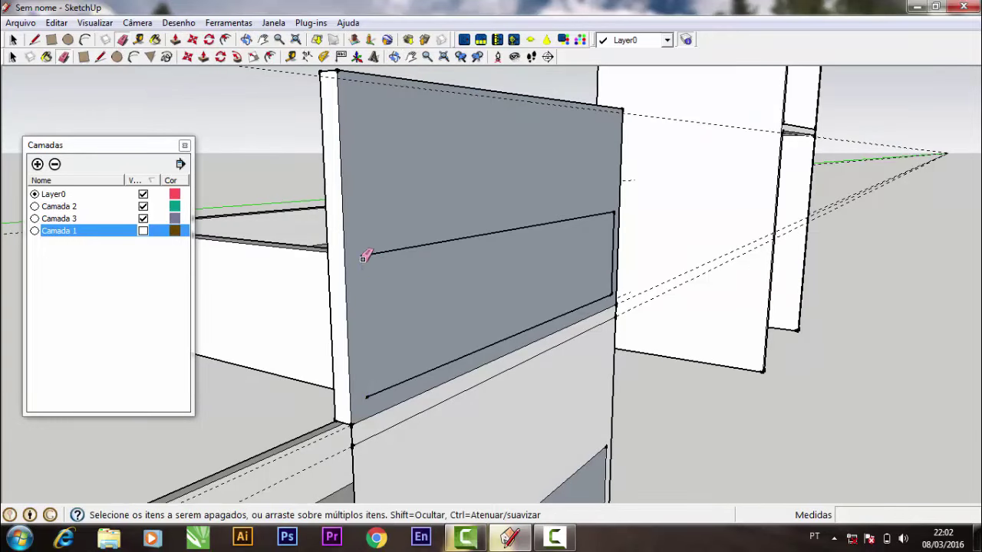
left_click_drag(370, 254, 399, 248)
left_click_drag(414, 375, 426, 376)
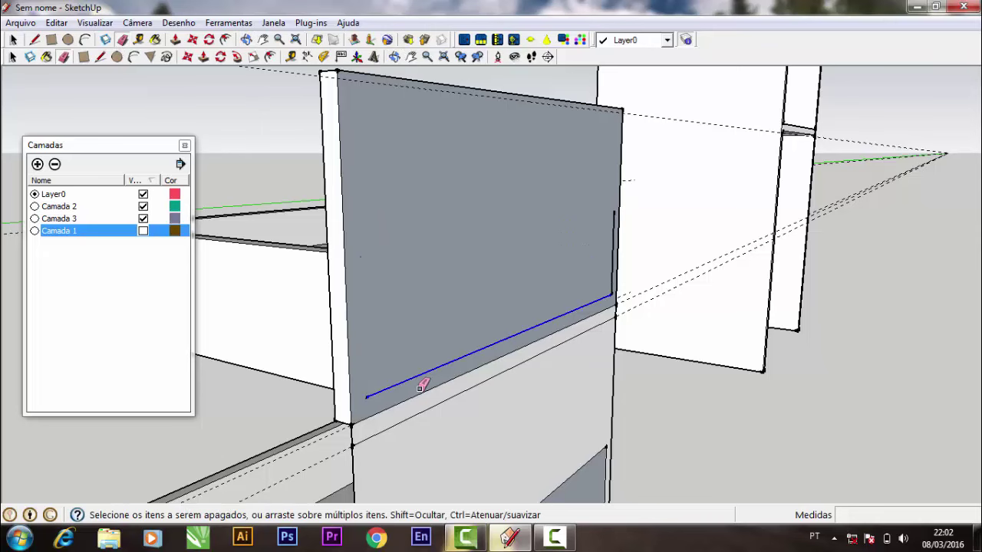
left_click_drag(612, 268, 616, 265)
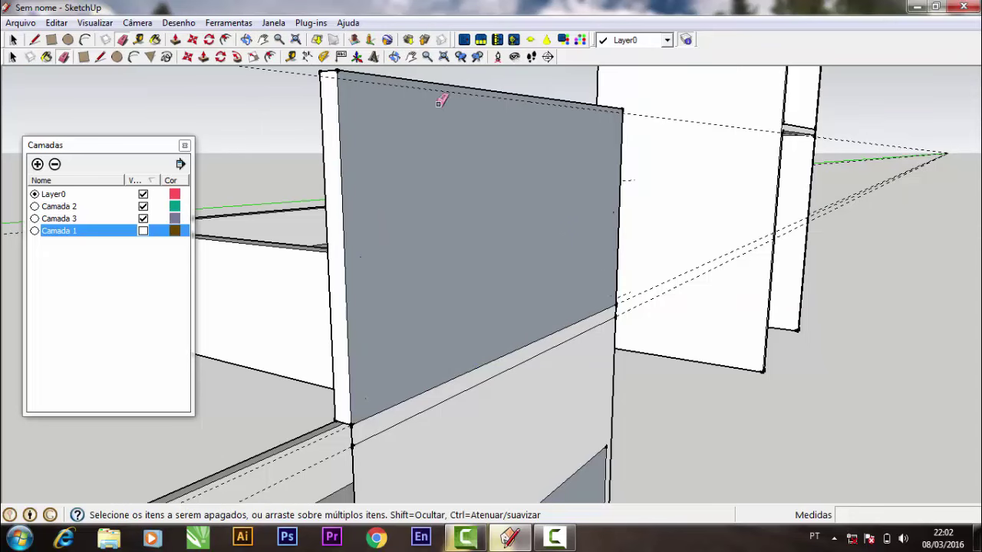
Push the upper front panel's top face down slightly
left_click(396, 59)
mouse_move(449, 153)
left_mouse_down()
mouse_move(478, 153)
mouse_move(460, 237)
mouse_move(337, 117)
left_mouse_up()
left_click(204, 57)
left_click_drag(382, 183, 388, 209)
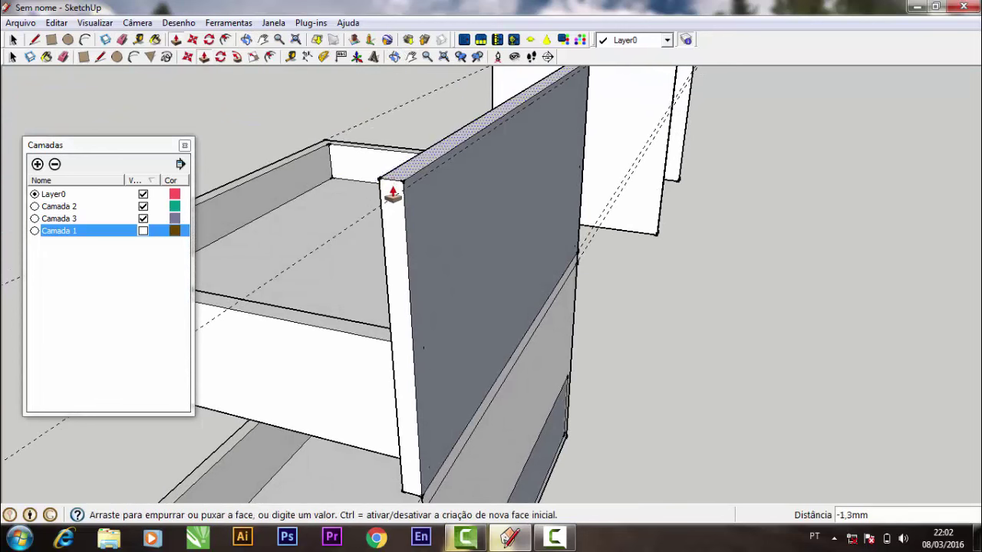
type("-5")
Finish lowering the upper panel's top and view the cabinet side from inside
left_click(381, 208)
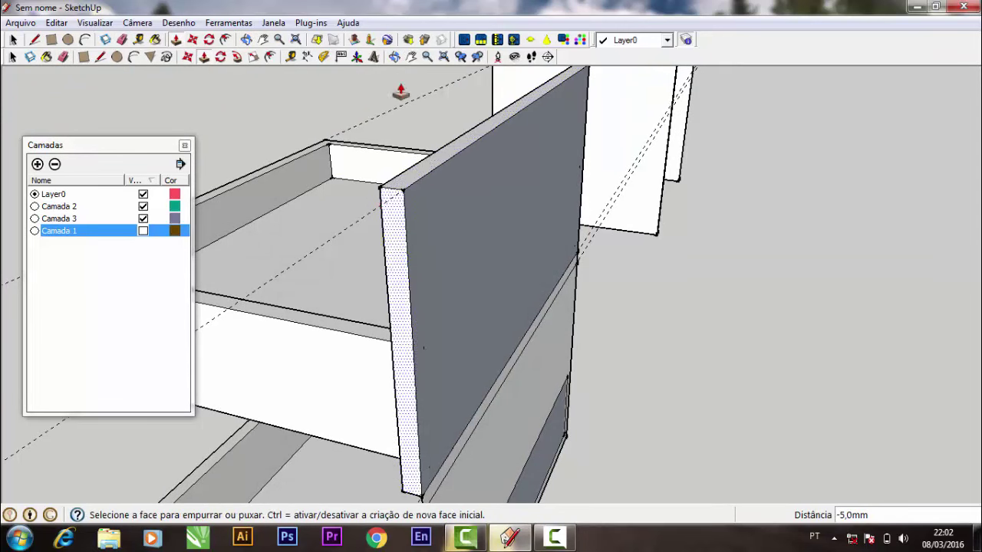
mouse_move(401, 92)
middle_mouse_down("shift")
mouse_move(377, 138)
mouse_move(392, 94)
middle_mouse_up("shift")
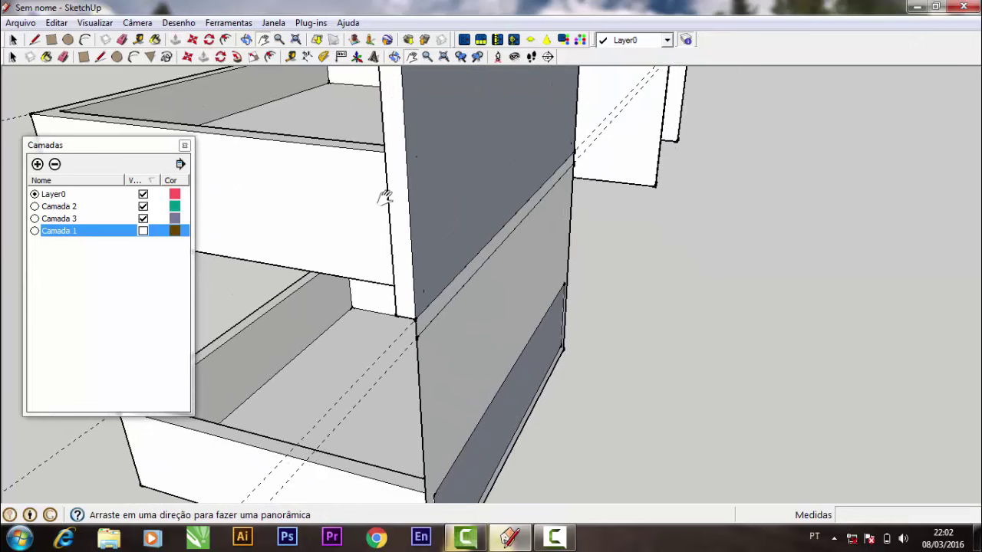
left_click(394, 56)
left_click_drag(544, 131, 620, 115)
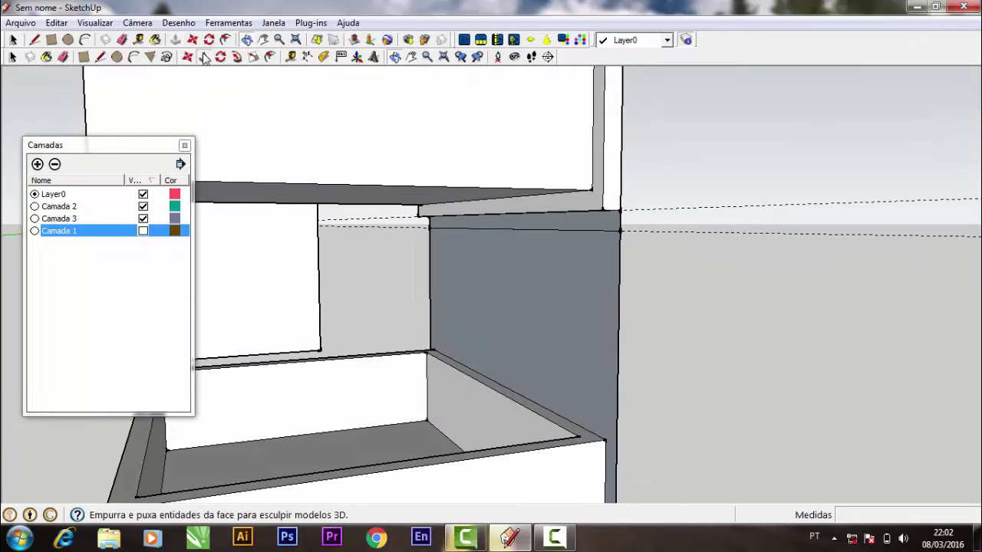
Pull the lower drawer front panel out 15 mm into a solid board
left_click(204, 58)
left_click_drag(576, 333, 575, 411)
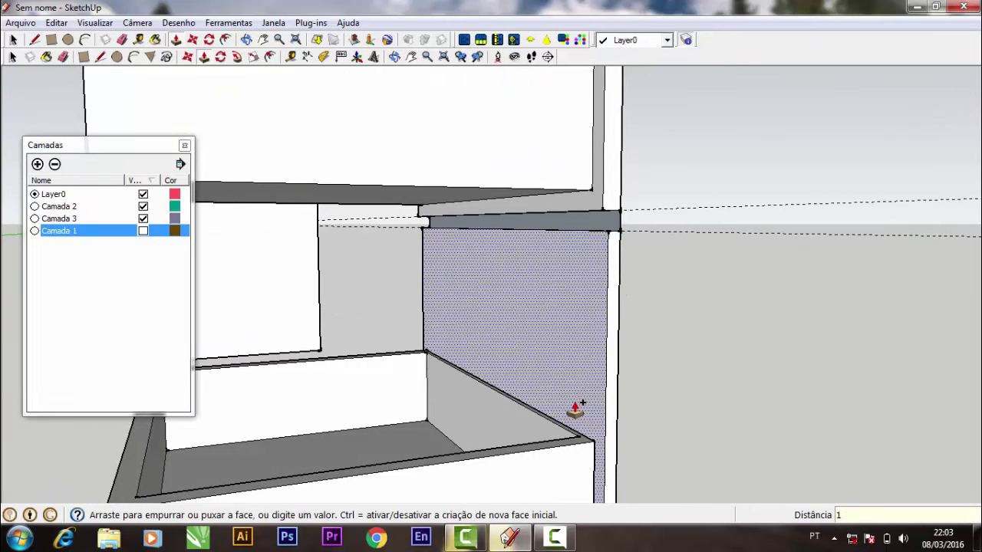
type("5")
key("Return")
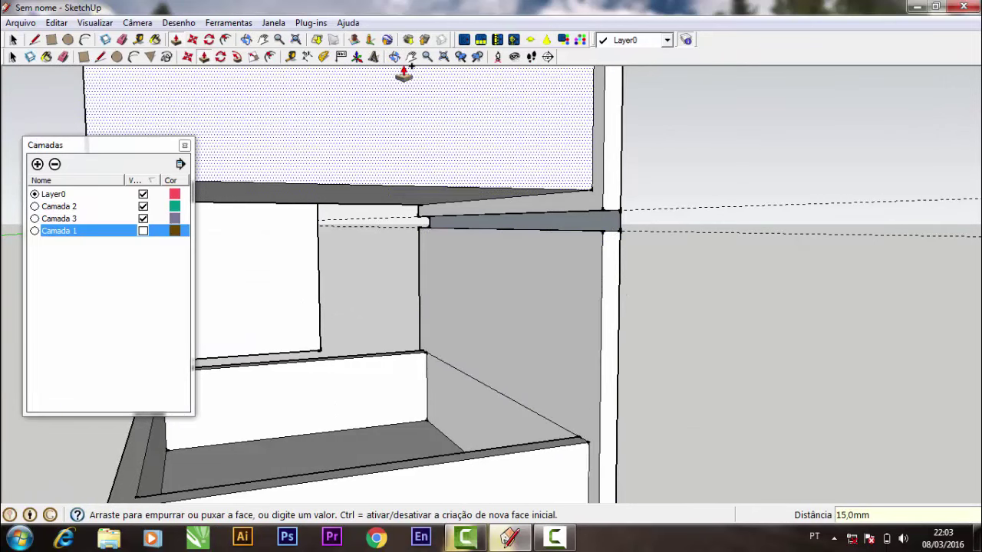
left_click(394, 57)
mouse_move(457, 266)
left_mouse_down()
mouse_move(456, 171)
mouse_move(517, 233)
left_mouse_up()
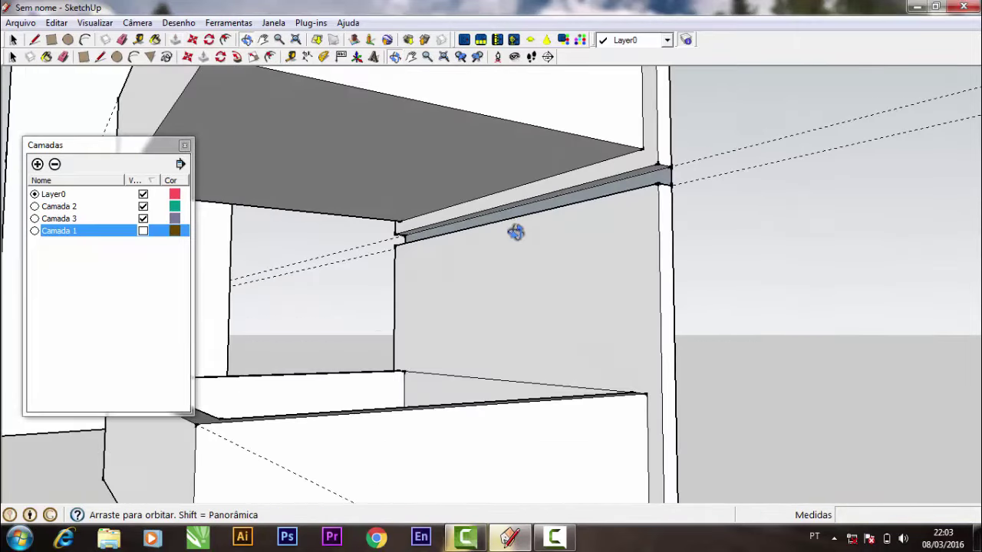
mouse_move(469, 386)
left_mouse_down()
mouse_move(432, 346)
mouse_move(397, 407)
mouse_move(299, 401)
left_mouse_up()
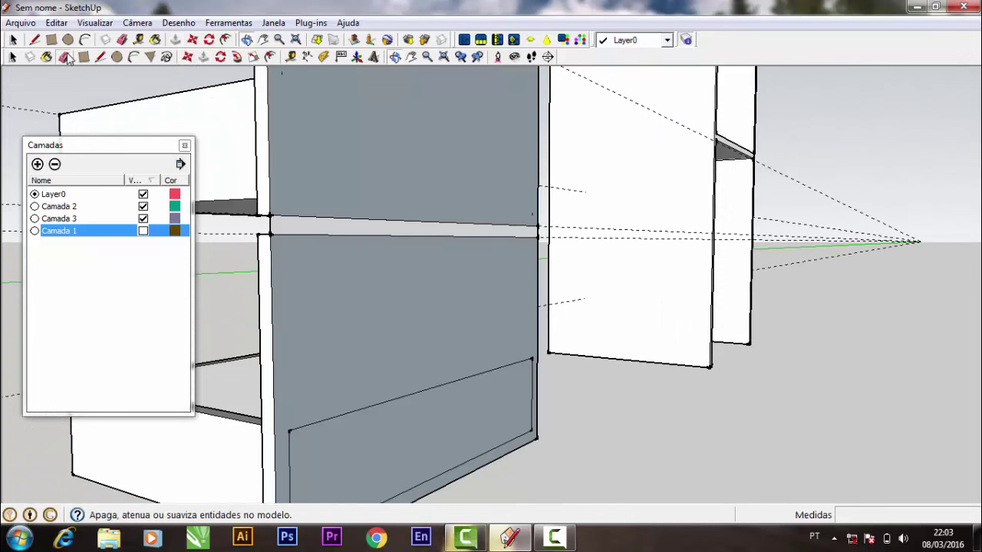
Erase the stray vertical, diagonal and doubled bottom edges on the lower drawer front
left_click(63, 57)
left_click(272, 225)
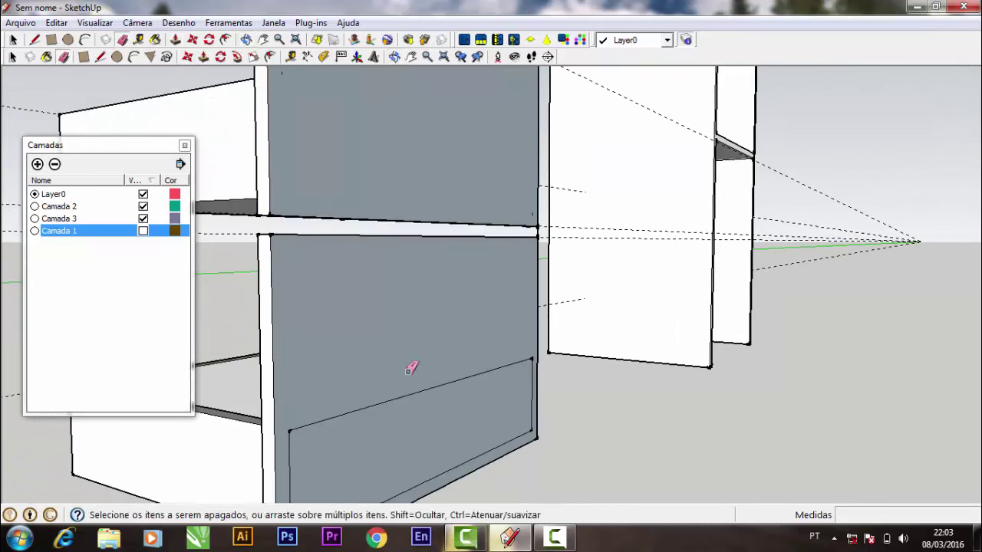
mouse_move(408, 371)
left_mouse_down()
mouse_move(340, 424)
mouse_move(450, 445)
left_mouse_up()
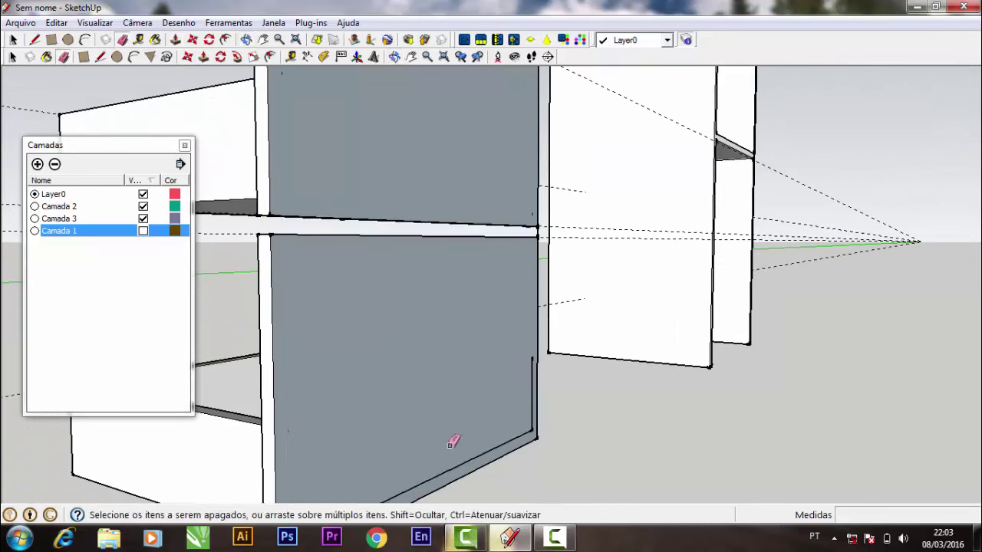
left_click(532, 417)
left_click(520, 433)
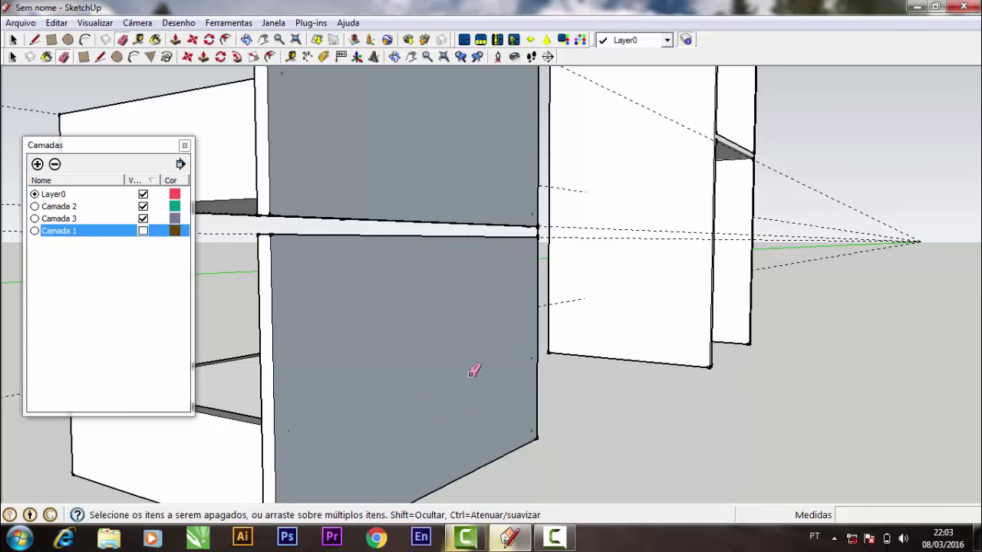
left_click(395, 57)
mouse_move(530, 258)
left_mouse_down()
mouse_move(590, 287)
mouse_move(568, 230)
mouse_move(359, 198)
left_mouse_up()
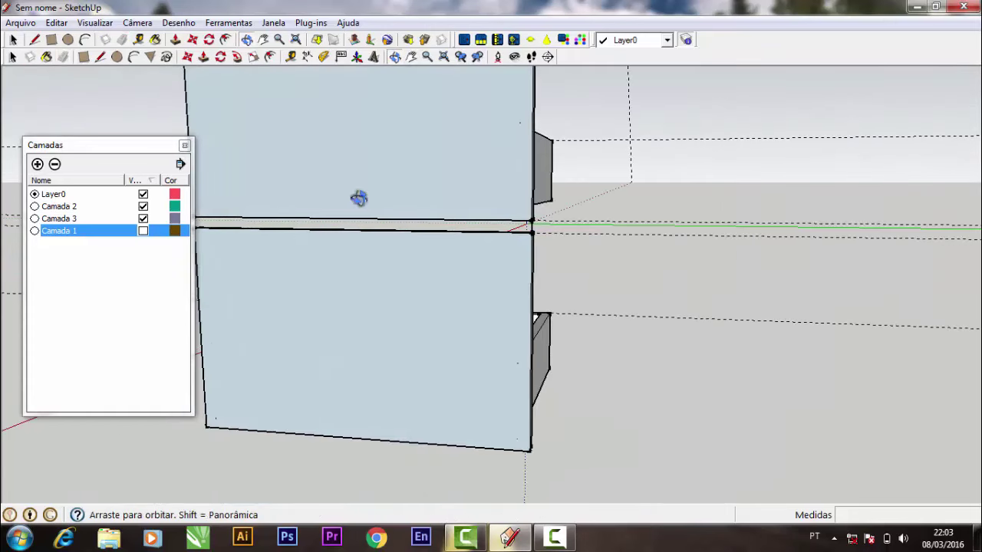
left_click(62, 57)
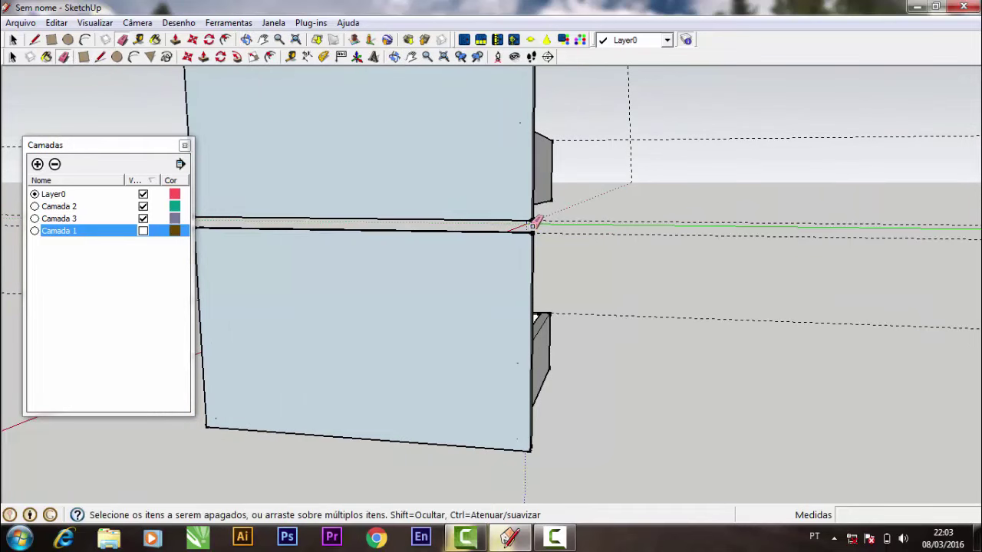
left_click(460, 59)
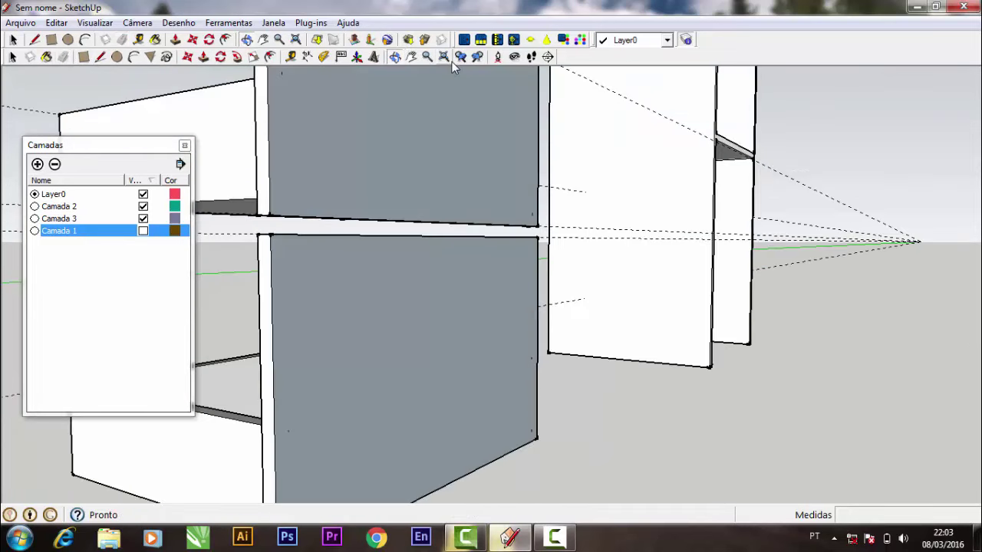
left_click(394, 56)
left_click_drag(430, 115, 443, 276)
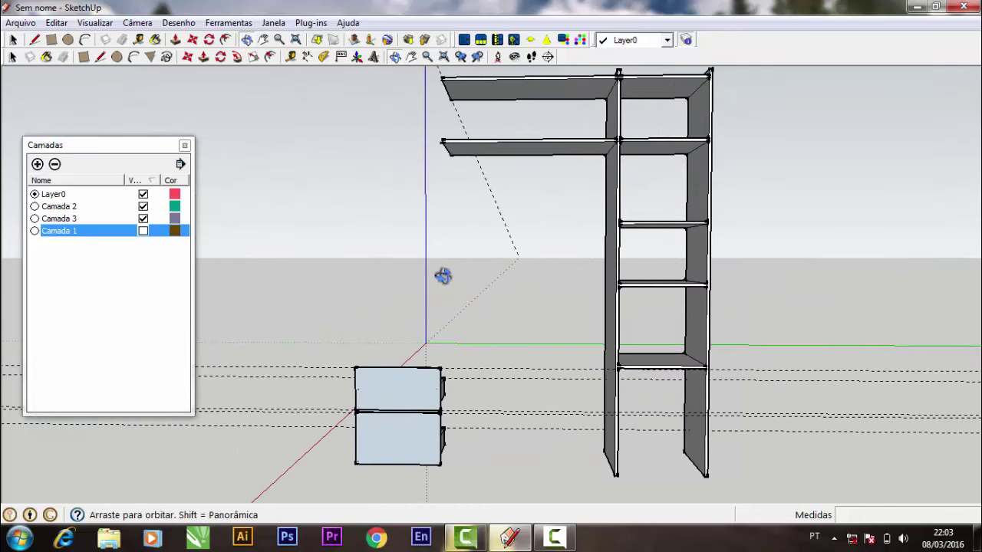
left_click(142, 231)
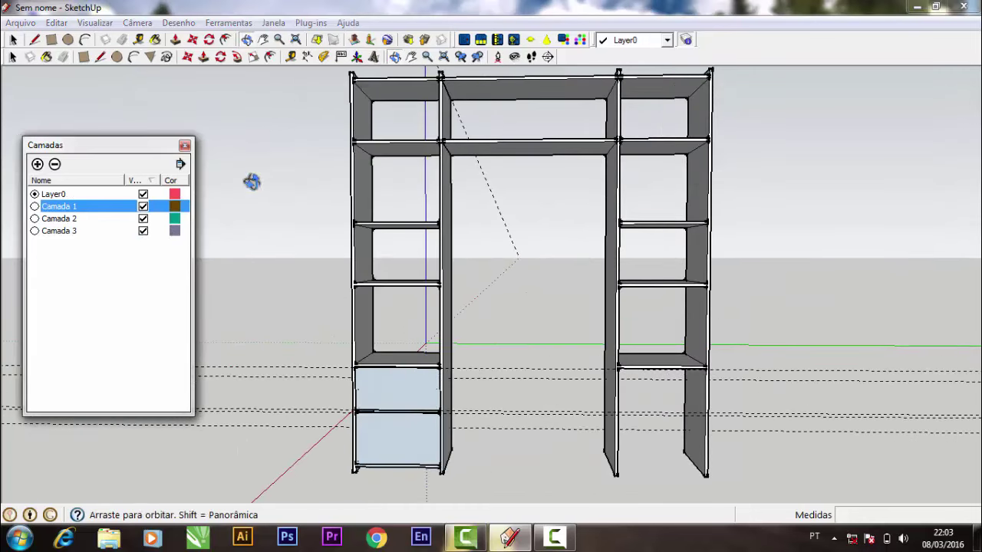
mouse_move(388, 240)
left_mouse_down()
mouse_move(518, 95)
mouse_move(438, 204)
left_mouse_up()
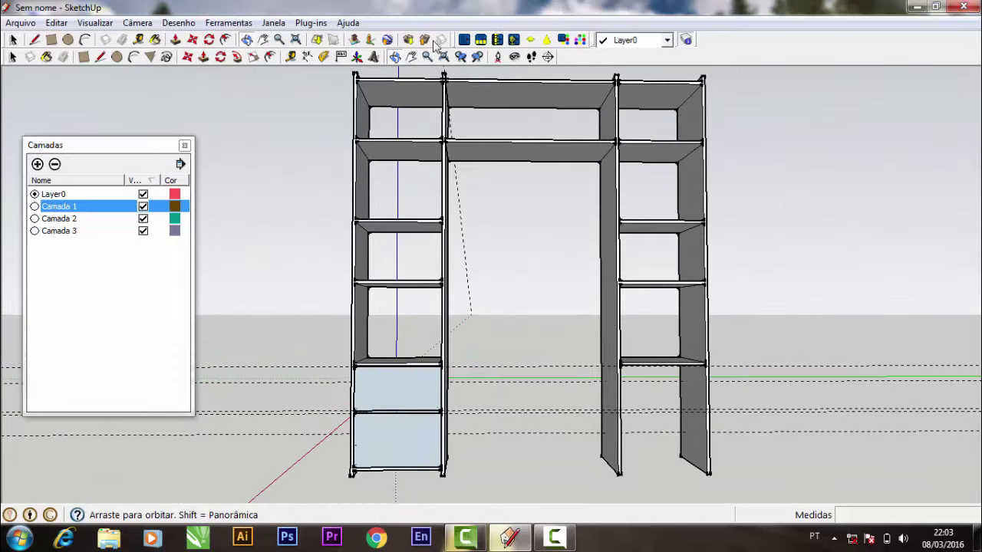
left_click(427, 57)
mouse_move(410, 259)
left_mouse_down()
mouse_move(430, 155)
mouse_move(425, 114)
left_mouse_up()
left_click(411, 57)
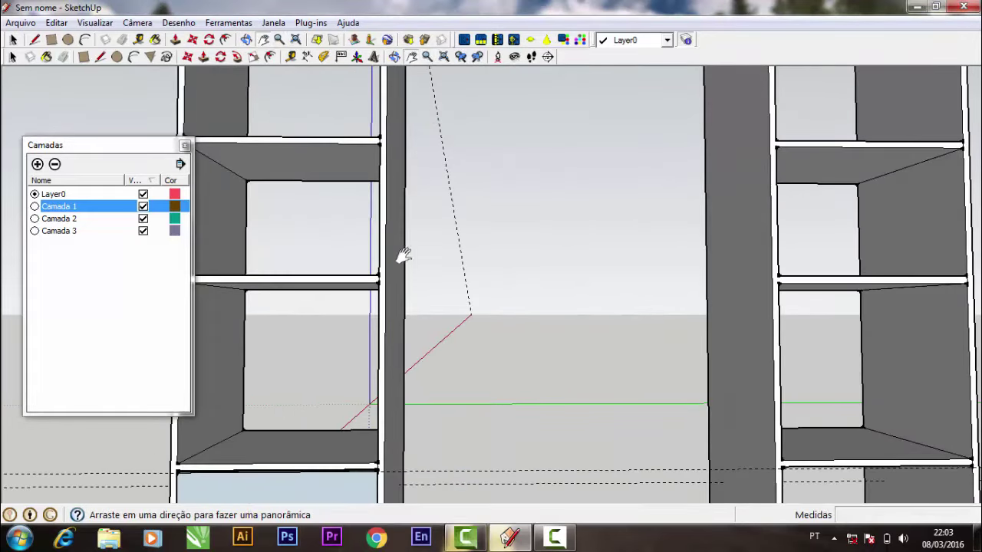
scroll(445, 204, "down", 3)
scroll(447, 169, "down", 2)
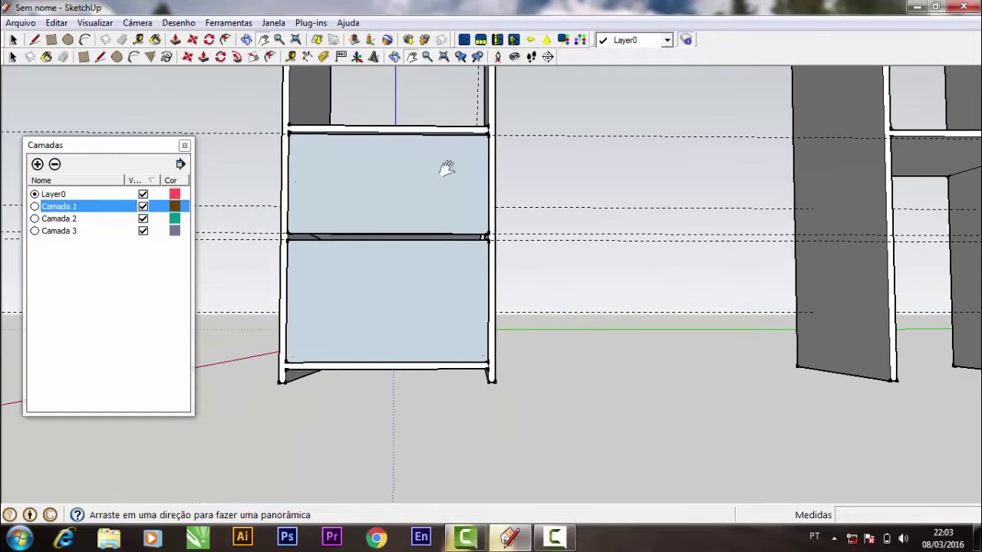
left_click(394, 57)
left_click(143, 207)
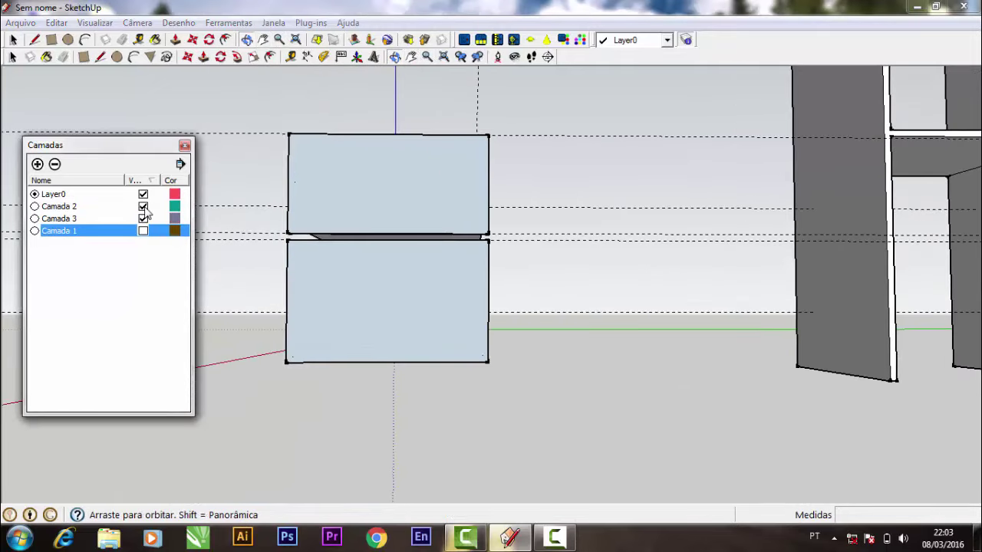
mouse_move(391, 309)
left_mouse_down()
mouse_move(453, 176)
mouse_move(407, 154)
left_mouse_up()
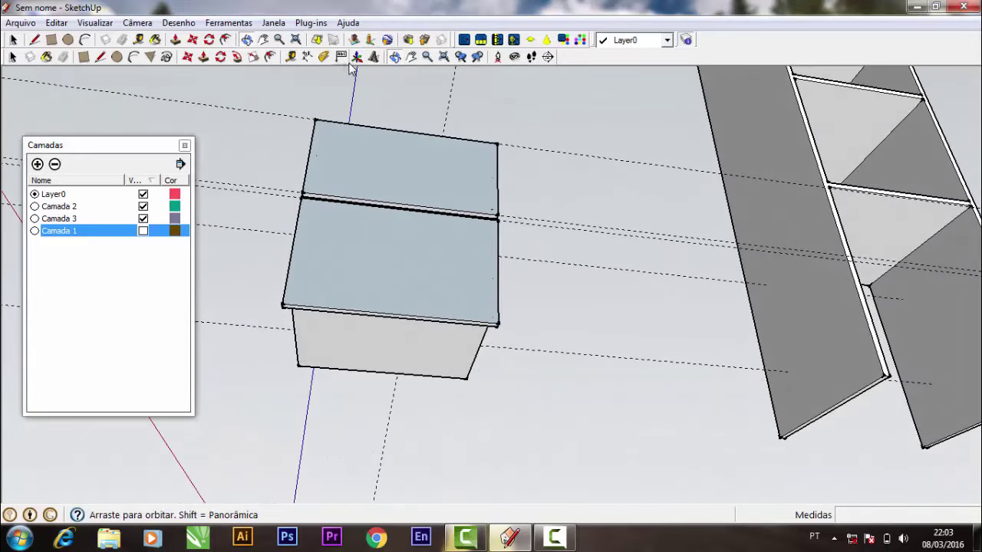
Push the cabinet's bottom face 10 mm and make layer Camada 1 visible again
left_click(204, 57)
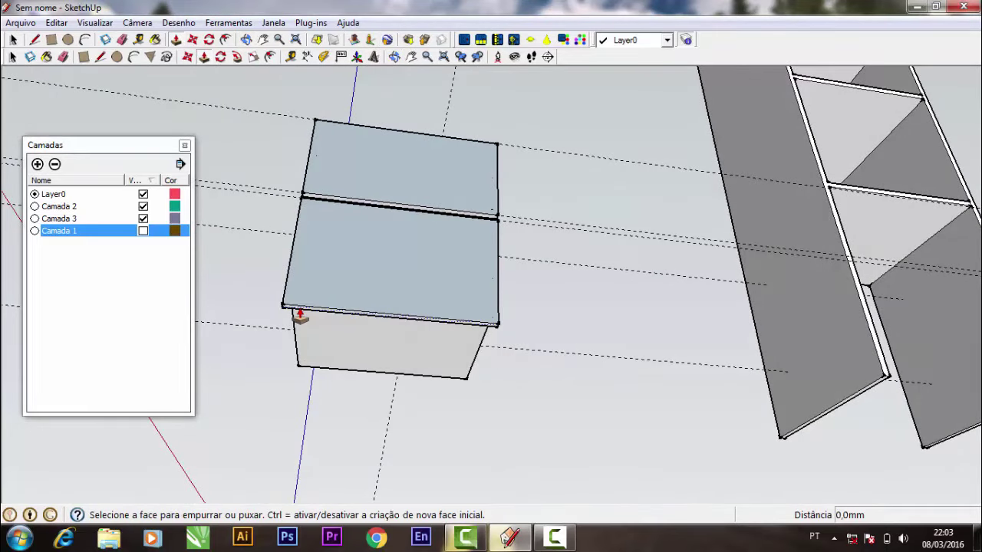
left_click(299, 315)
type("10")
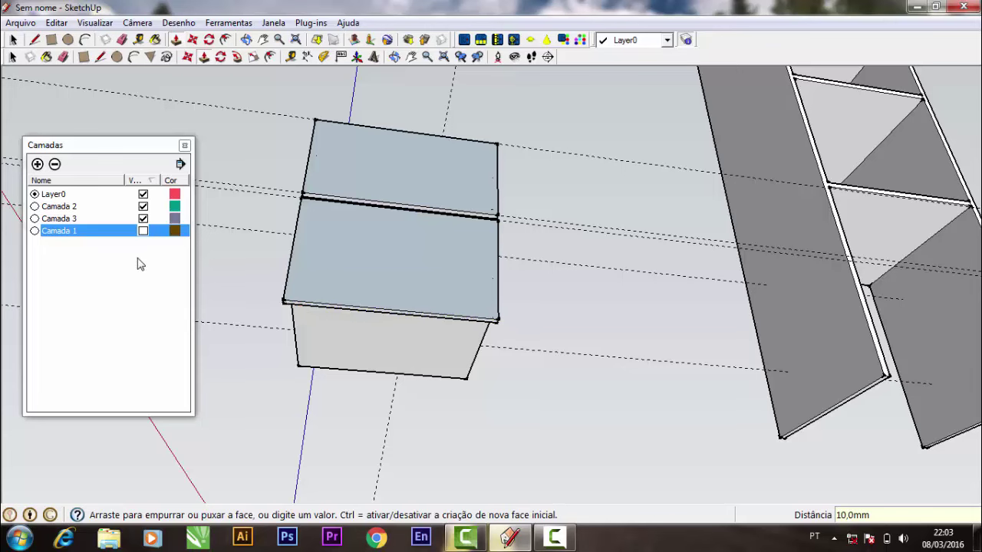
left_click(142, 233)
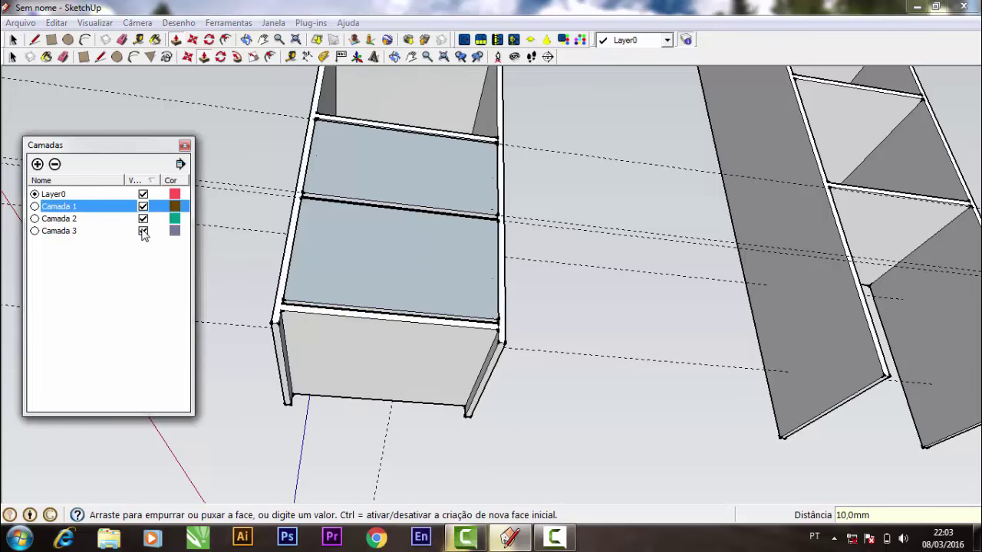
left_click(396, 55)
mouse_move(466, 176)
left_mouse_down()
mouse_move(461, 246)
mouse_move(385, 350)
mouse_move(425, 377)
mouse_move(481, 372)
mouse_move(377, 366)
mouse_move(557, 222)
left_mouse_up()
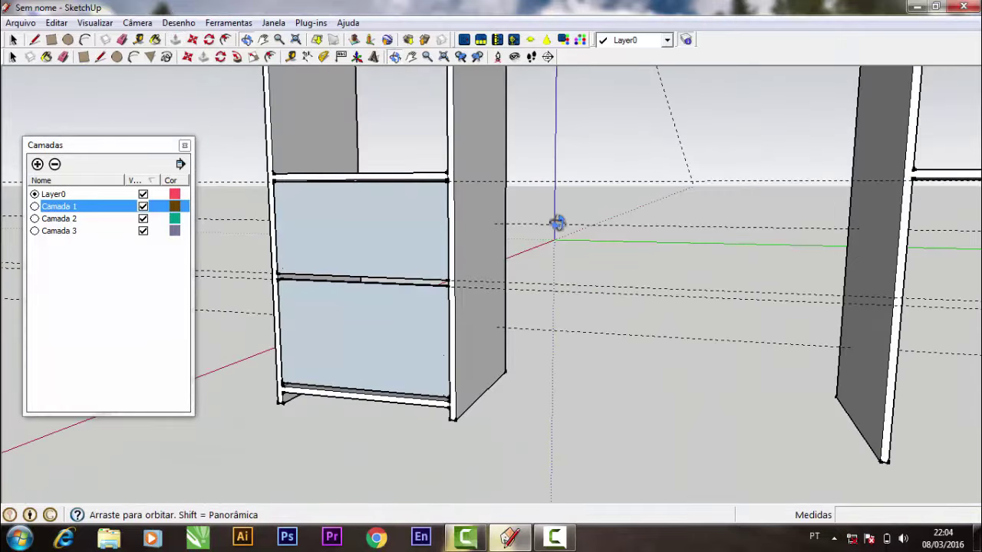
left_click(444, 57)
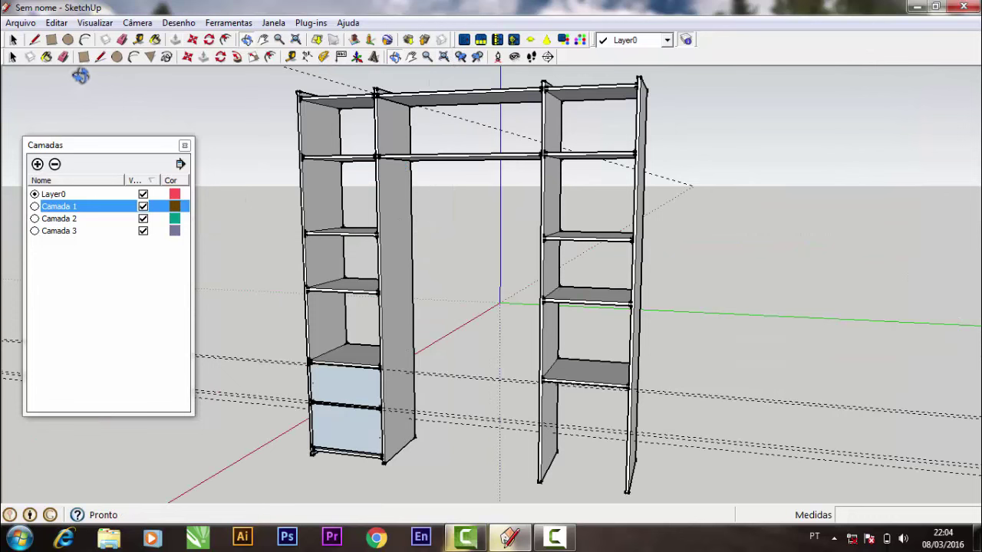
Erase the dashed construction guides, including the blue one, around the drawers
left_click(63, 57)
left_click_drag(485, 356, 489, 367)
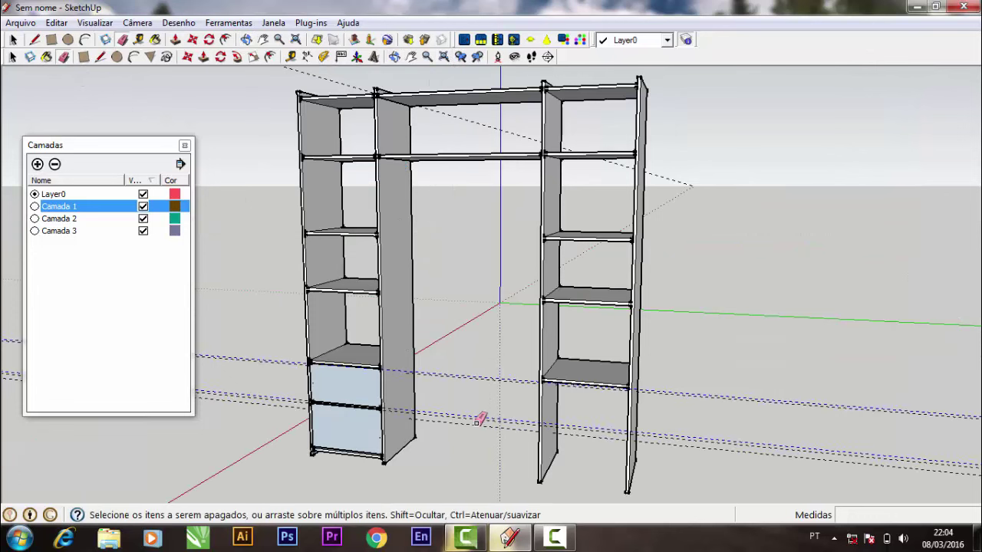
left_click(483, 381)
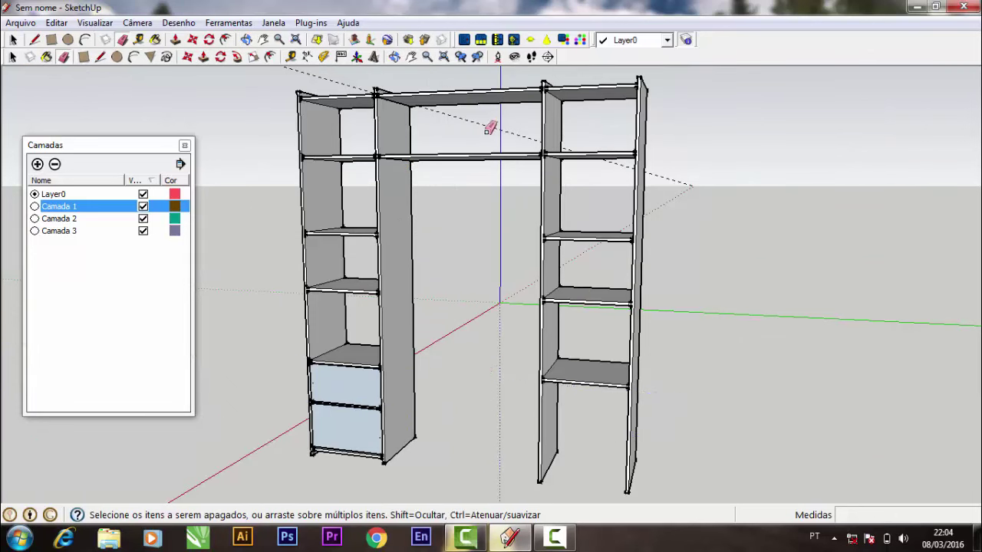
left_click(396, 56)
mouse_move(480, 192)
left_mouse_down()
mouse_move(728, 281)
mouse_move(677, 281)
mouse_move(545, 197)
mouse_move(714, 120)
mouse_move(574, 192)
mouse_move(495, 342)
mouse_move(629, 237)
mouse_move(486, 242)
mouse_move(621, 253)
mouse_move(438, 170)
mouse_move(398, 115)
left_mouse_up()
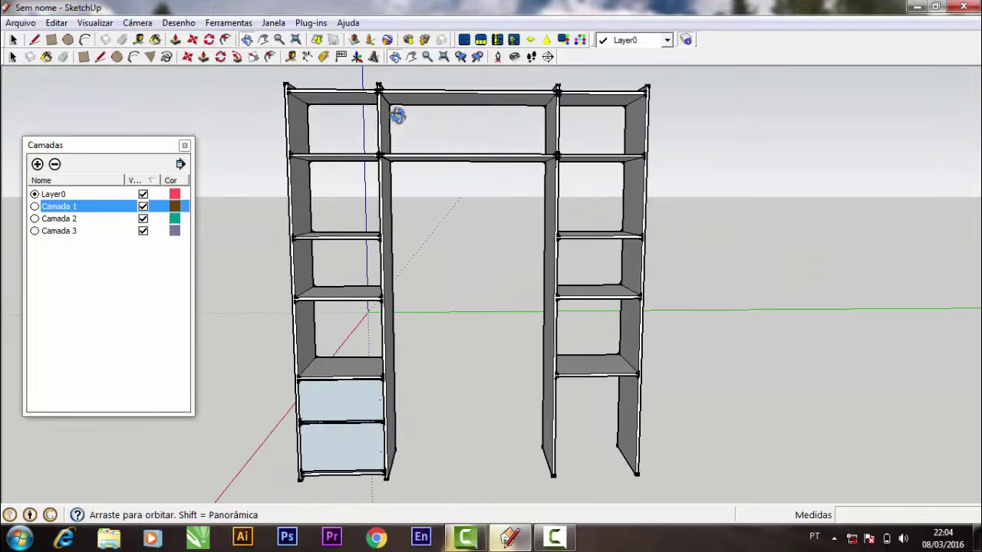